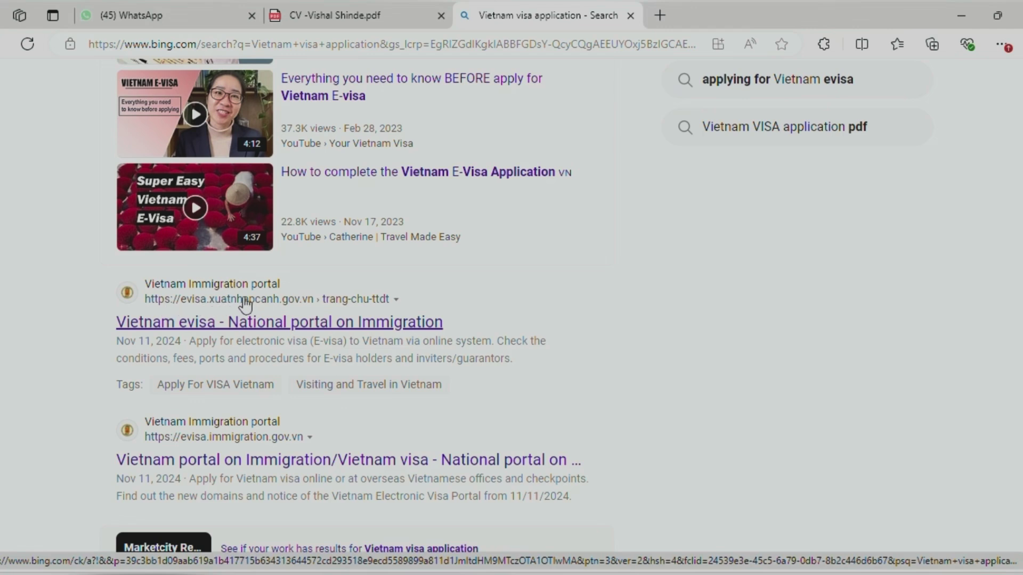
Open the National portal on Immigration result and follow its thithucdientu.gov.vn link to the new e-Visa site
click(270, 325)
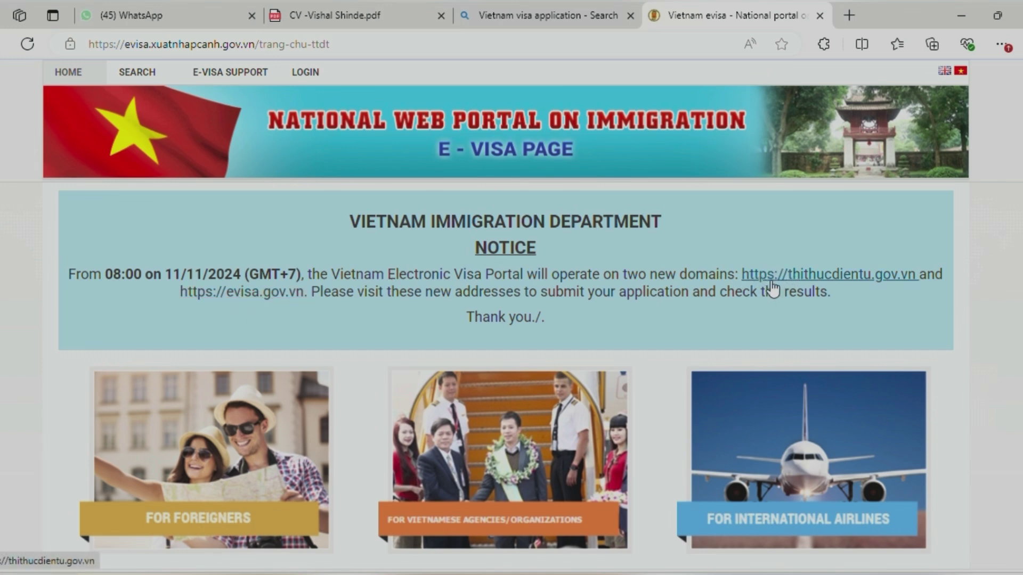
click(865, 278)
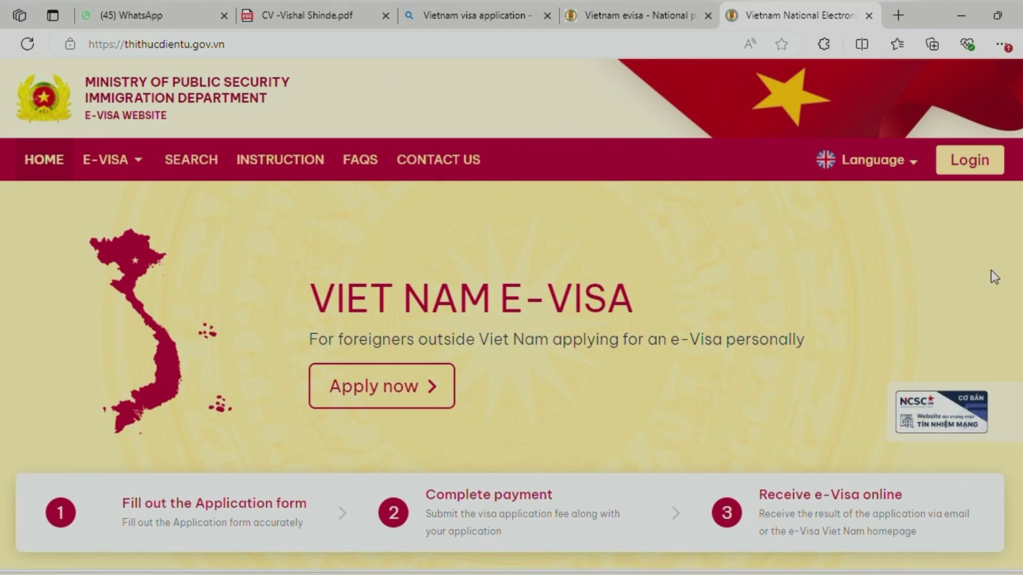
Set the site language to English and choose E-VISA > For Foreign Individuals
click(863, 168)
click(906, 164)
mouse_move(119, 178)
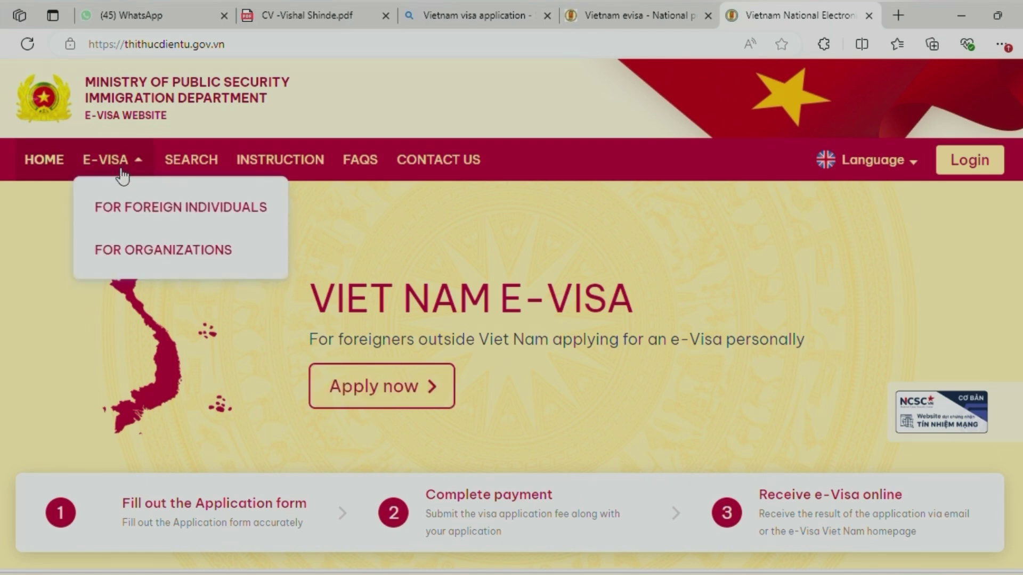
click(152, 212)
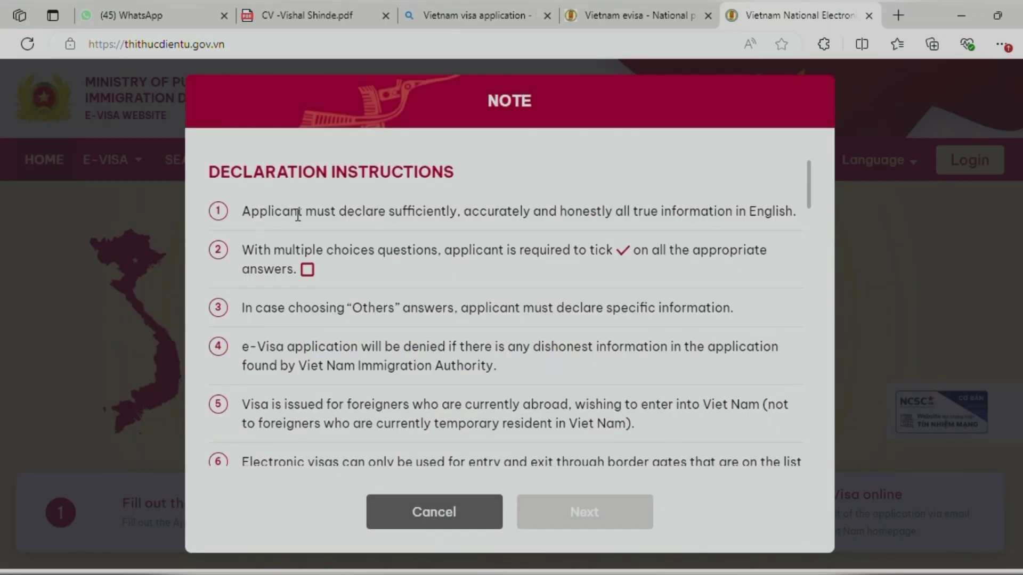
Read through the declaration note, tick both confirmation checkboxes, and proceed to the application form
scroll(413, 238, down, 5)
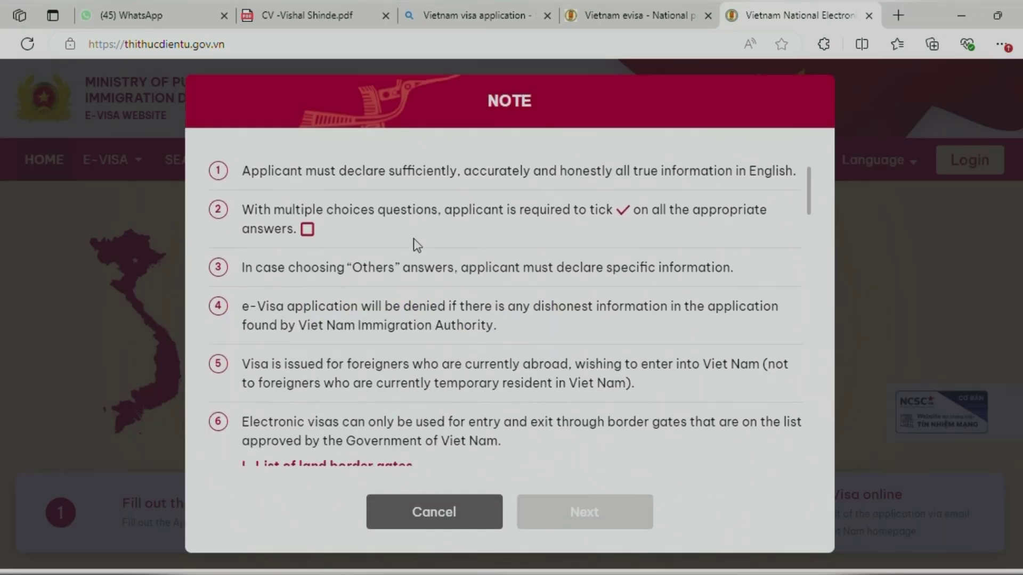
scroll(413, 238, down, 1)
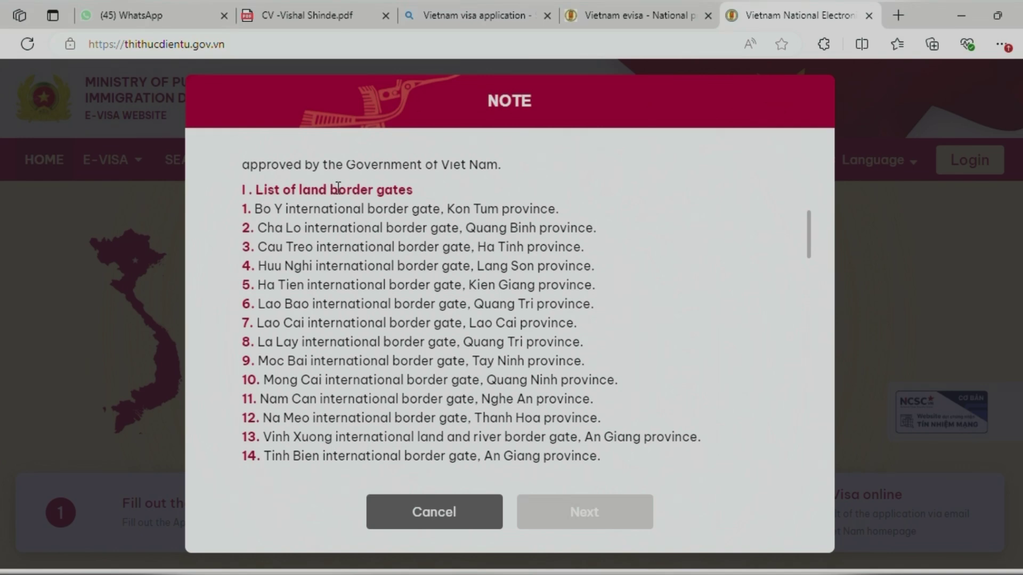
scroll(356, 193, down, 10)
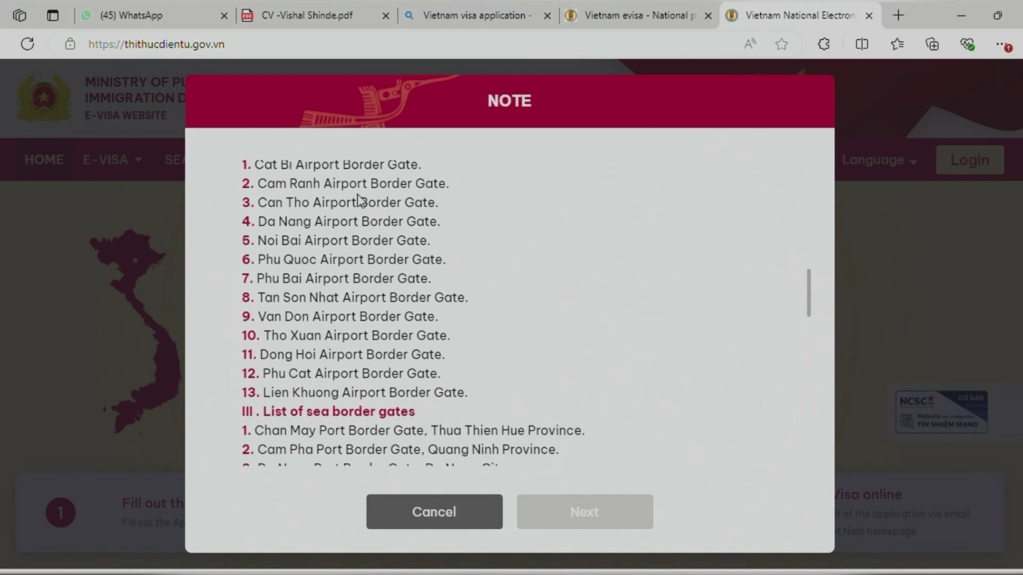
scroll(358, 201, down, 10)
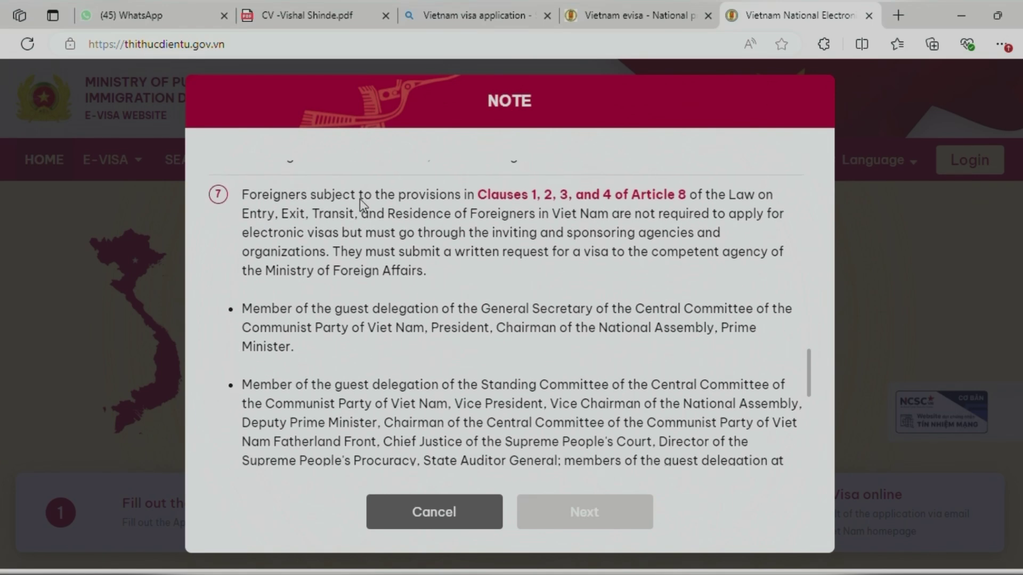
scroll(361, 209, down, 4)
click(216, 408)
click(216, 444)
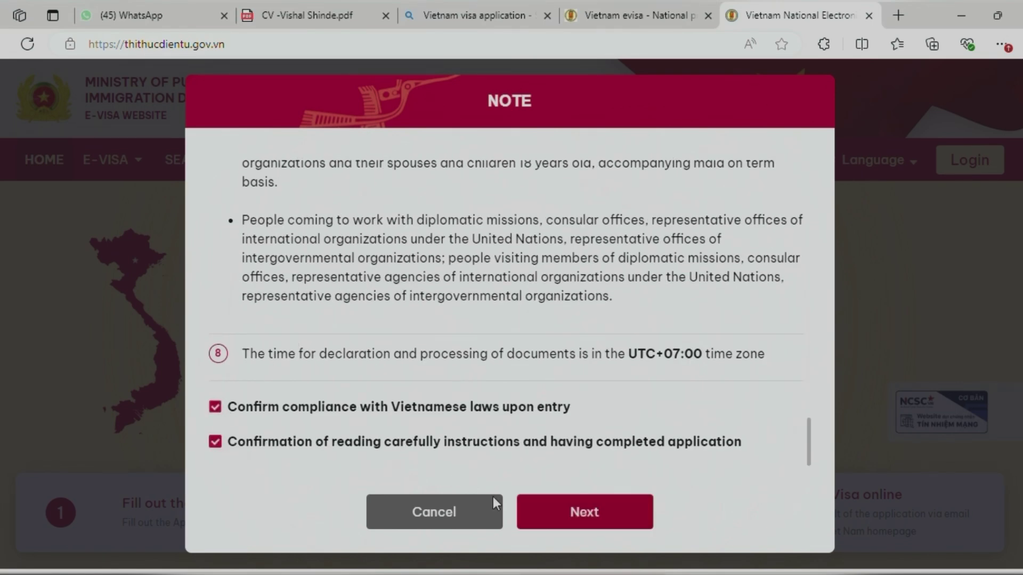
click(566, 518)
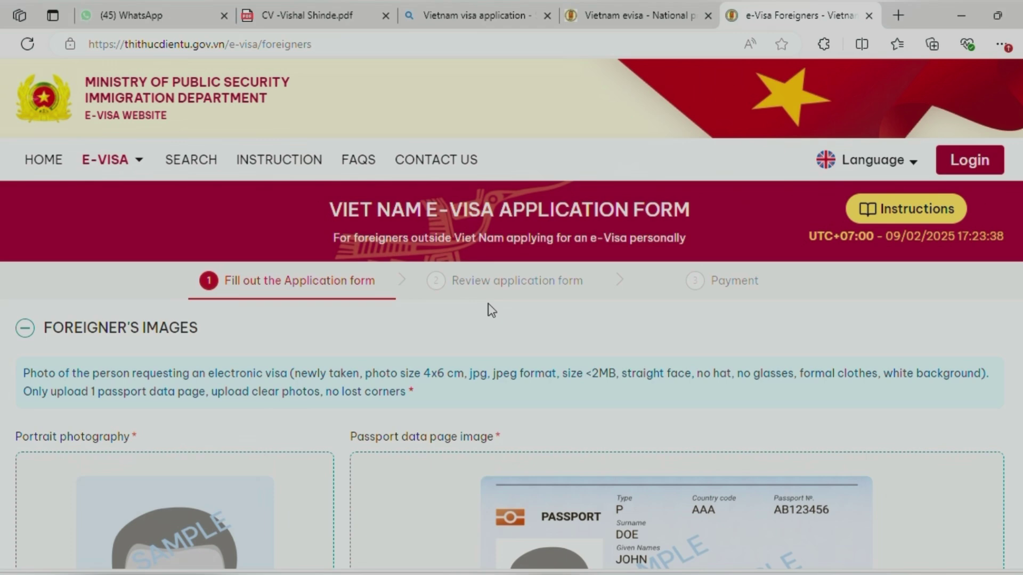
Review the portrait rules (recent, 4x6 cm, white background) and choose a portrait file to upload
scroll(488, 303, down, 1)
scroll(487, 277, down, 1)
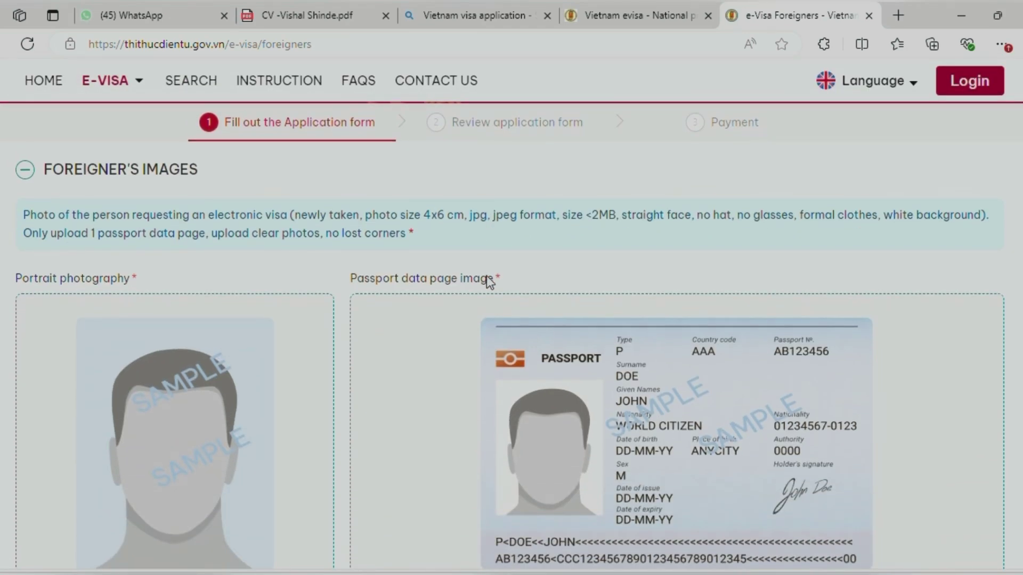
scroll(99, 293, down, 1)
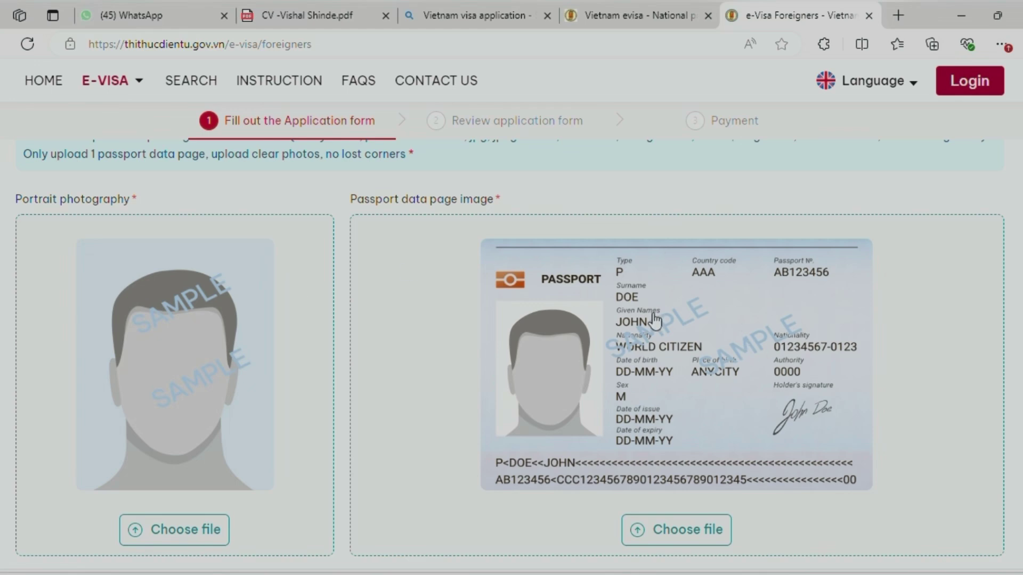
scroll(646, 352, up, 1)
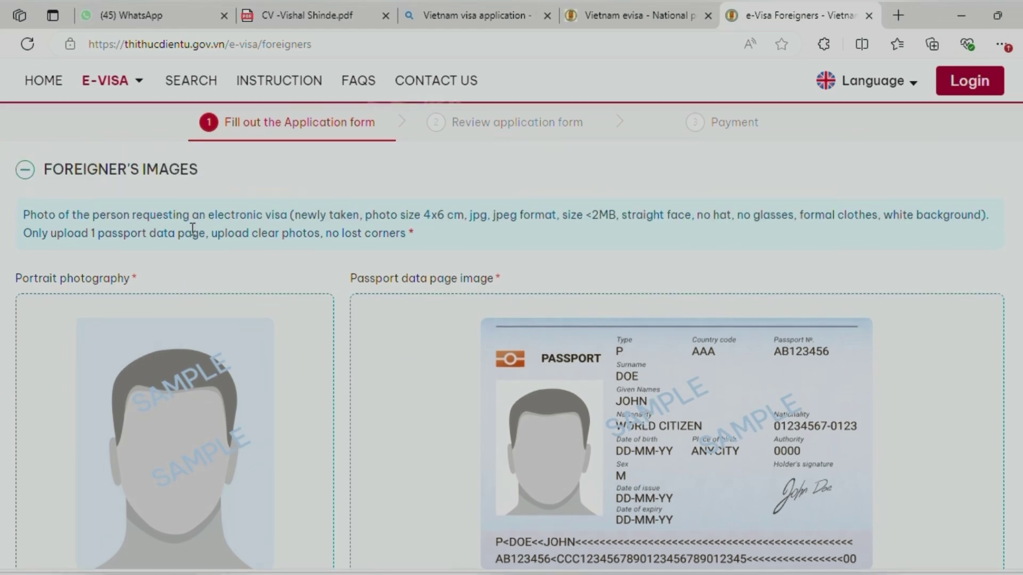
drag(296, 212, 353, 214)
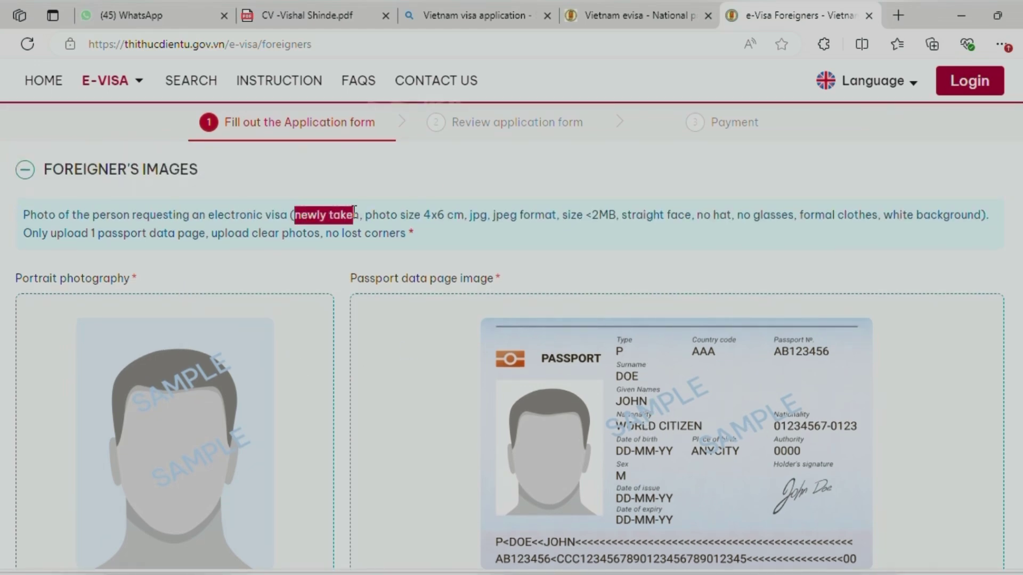
drag(421, 214, 469, 215)
click(535, 233)
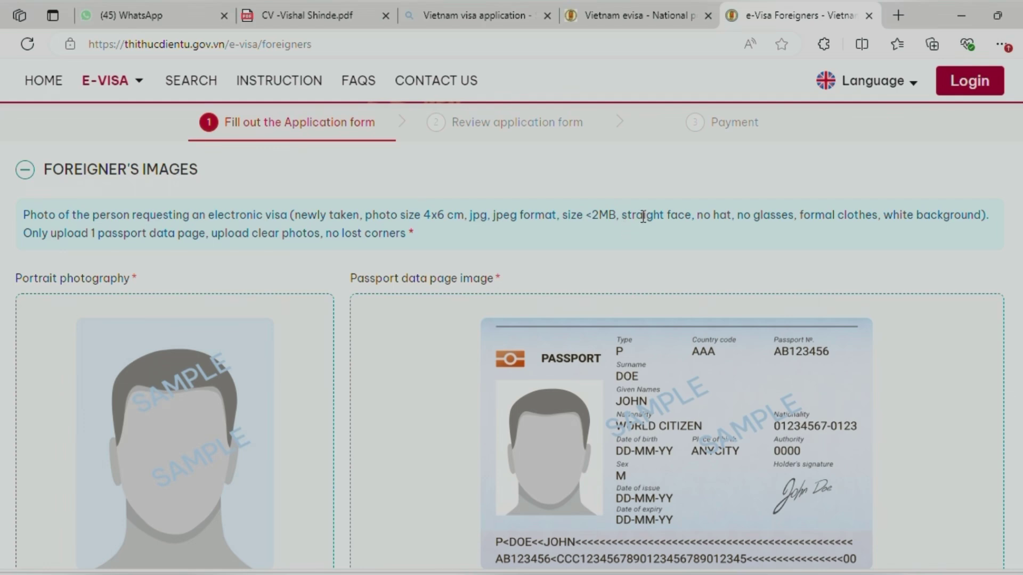
drag(884, 214, 985, 214)
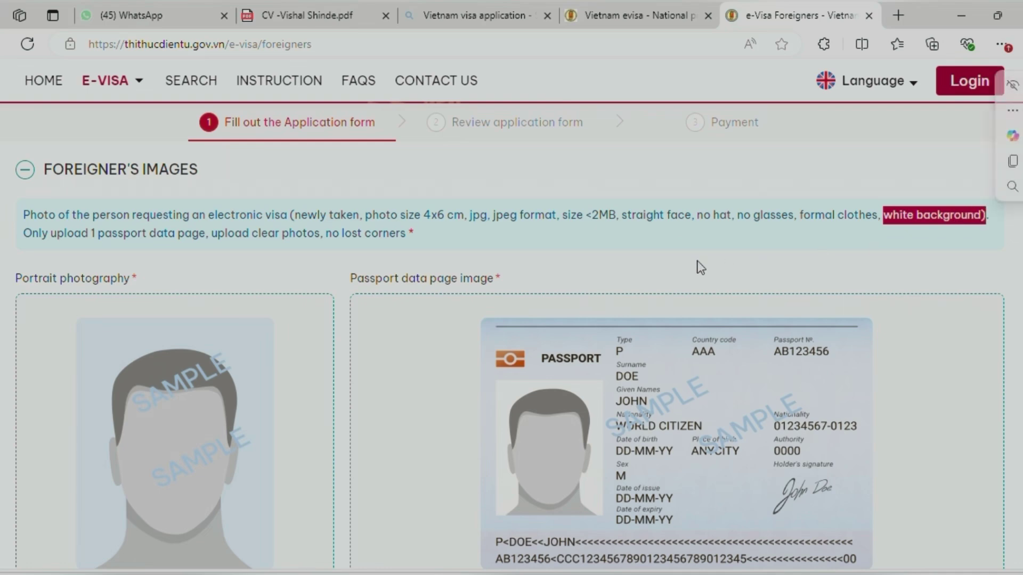
click(256, 257)
scroll(258, 258, down, 3)
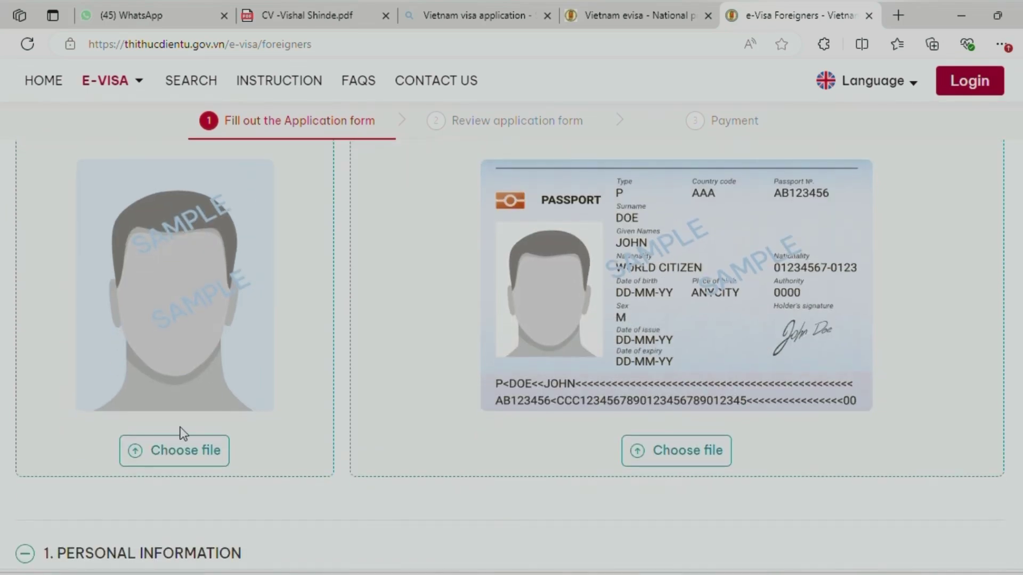
click(165, 454)
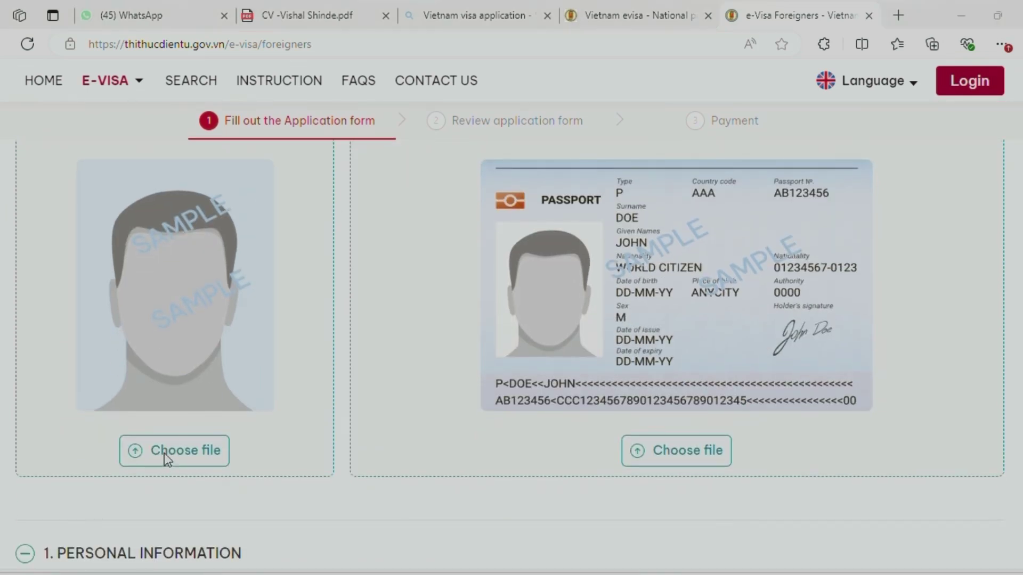
Upload the portrait photo and the passport scan, giving an 83.33% face match
click(509, 239)
click(497, 392)
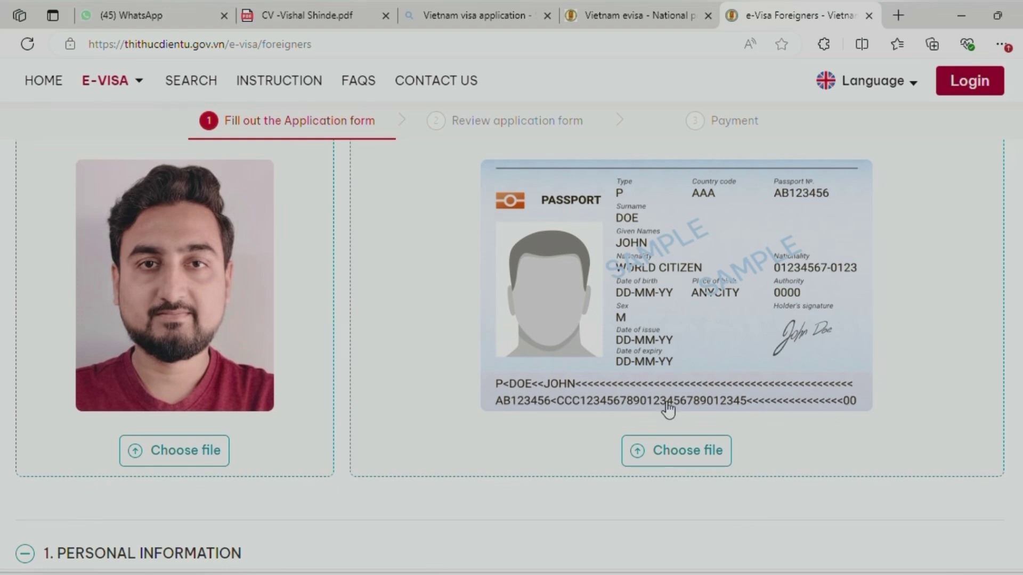
click(659, 453)
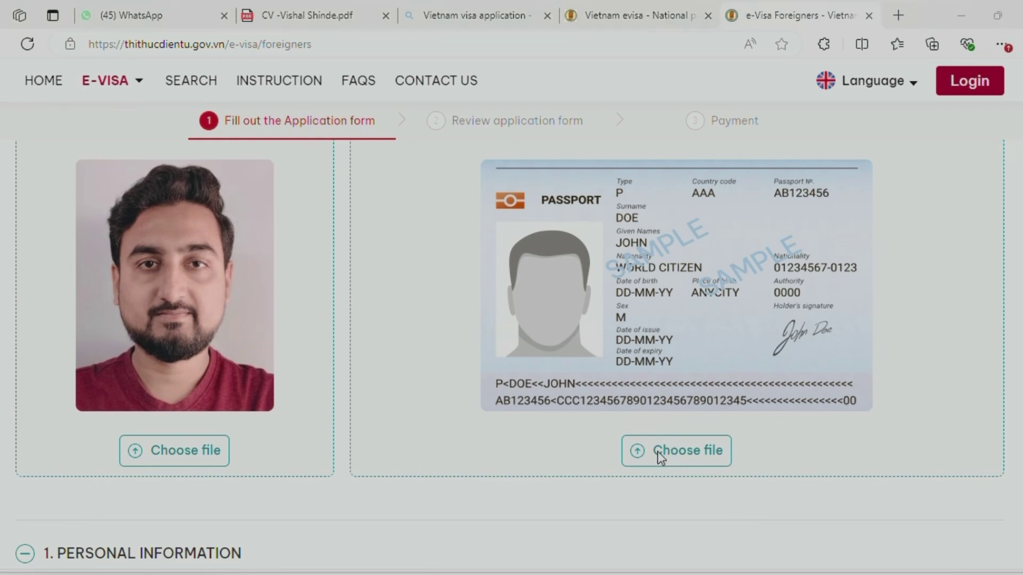
click(364, 235)
click(495, 391)
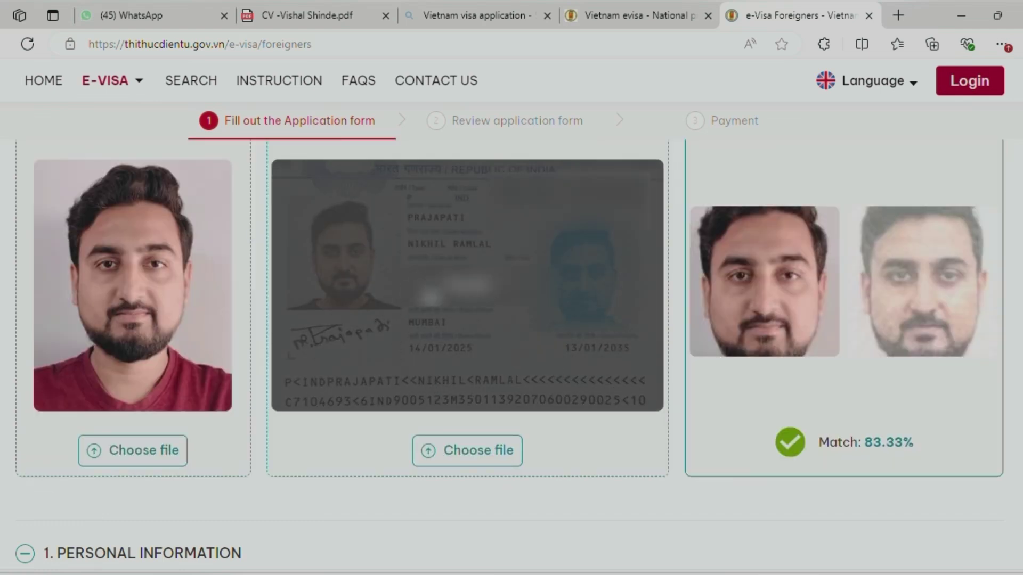
mouse_move(799, 331)
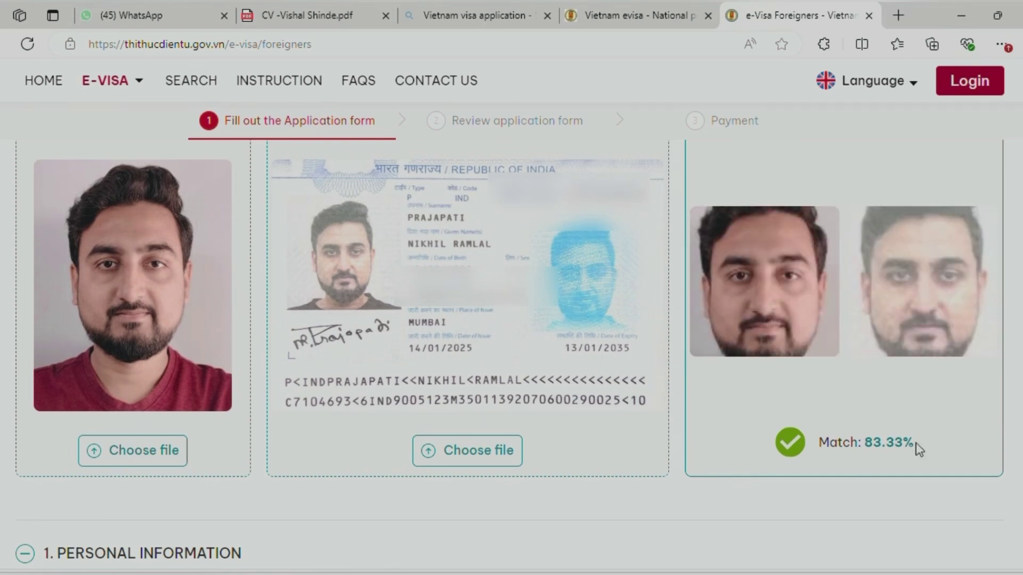
scroll(557, 422, down, 5)
scroll(453, 346, up, 3)
scroll(447, 330, up, 1)
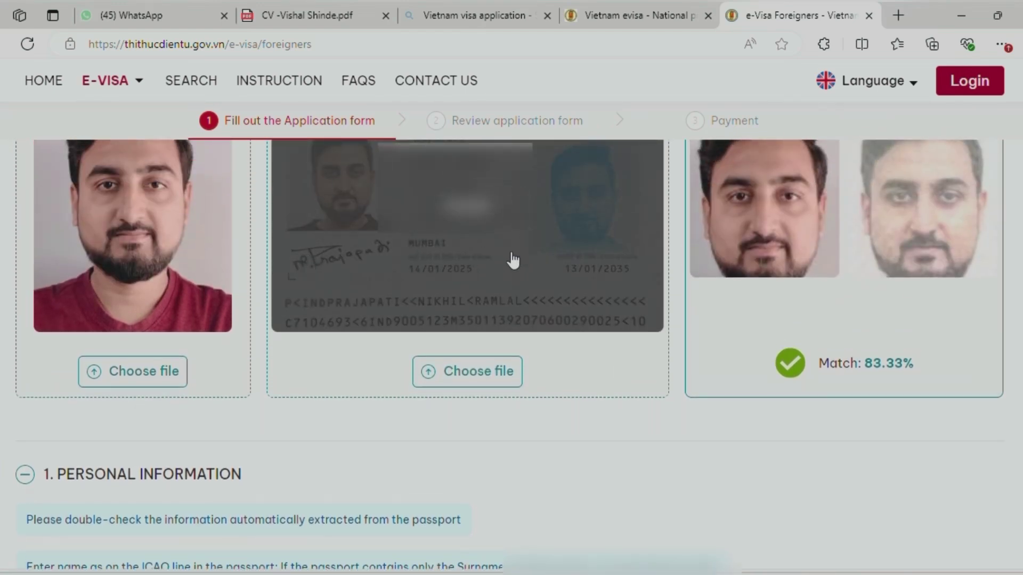
scroll(511, 258, down, 4)
scroll(510, 261, down, 1)
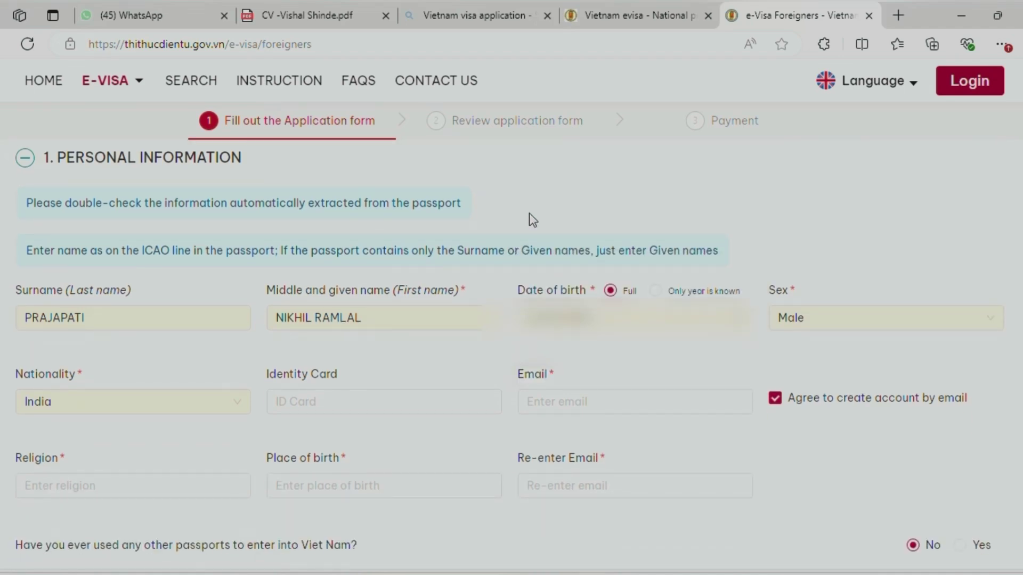
Fill the applicant's e-mail from the browser's saved suggestion
scroll(529, 214, down, 1)
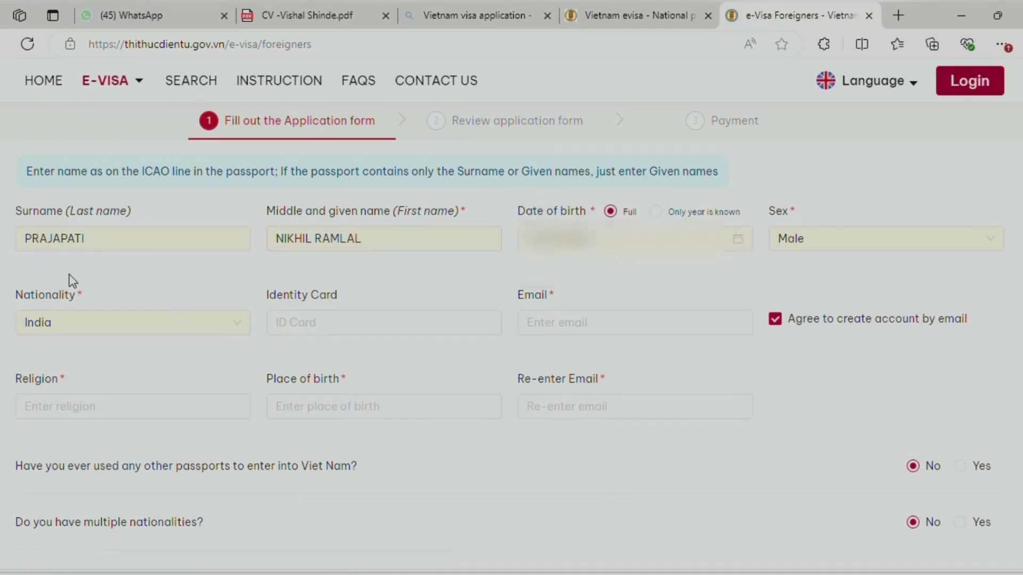
click(386, 238)
click(550, 326)
click(531, 321)
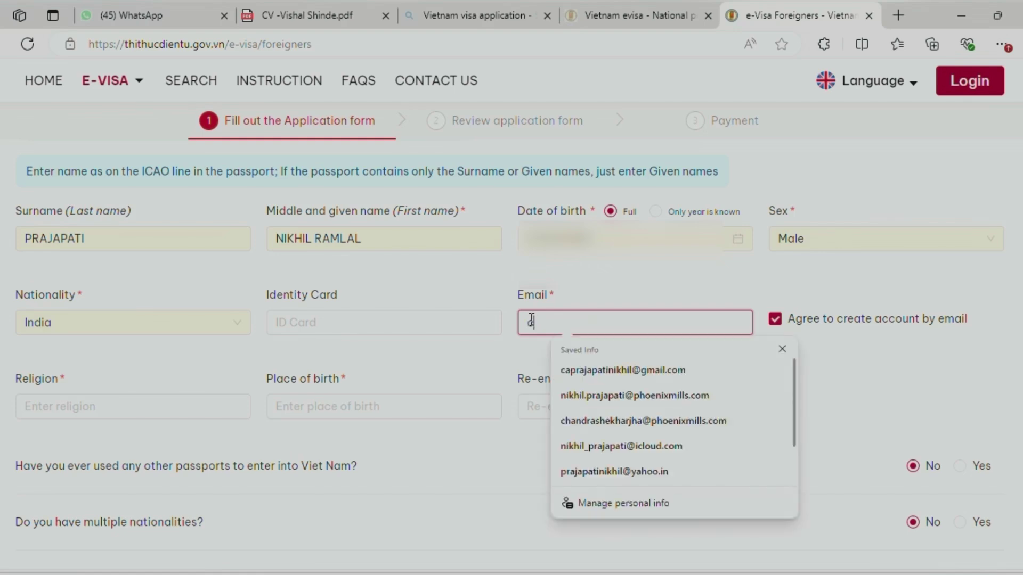
text(c)
key(Tab)
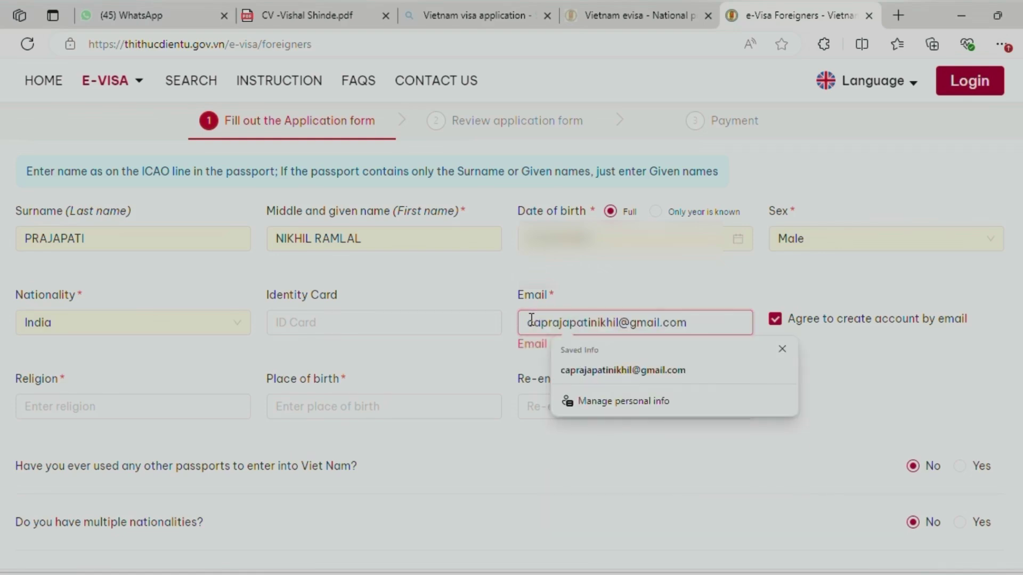
Set Religion to Hindu and Place of birth to 'Pindwara, Rajasthan'
click(58, 412)
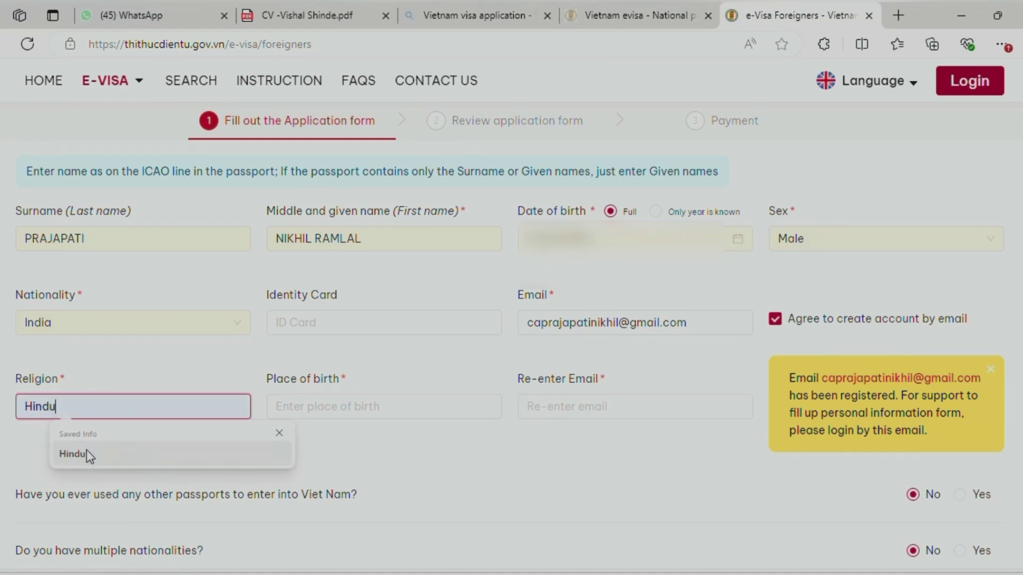
click(86, 450)
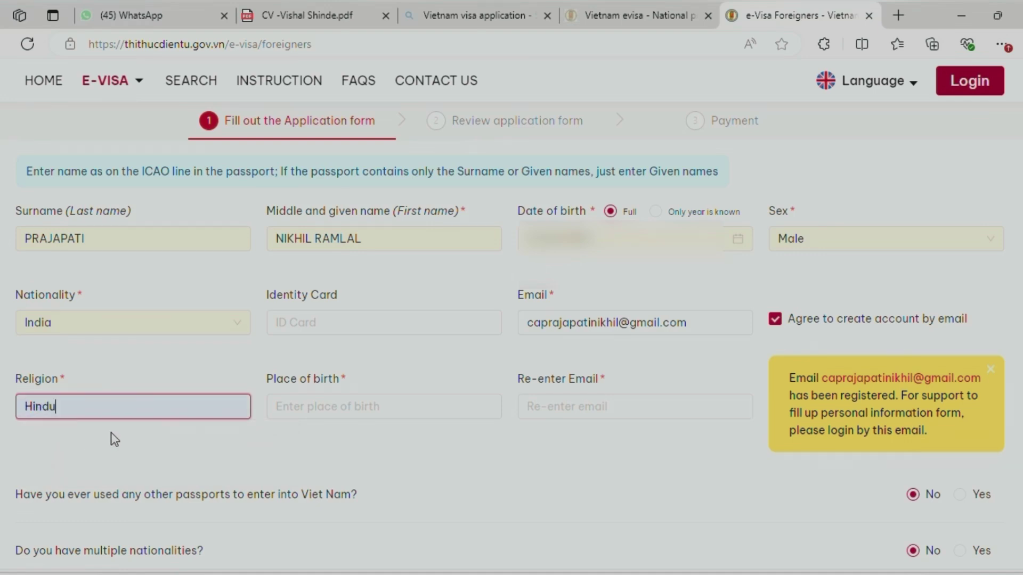
click(280, 409)
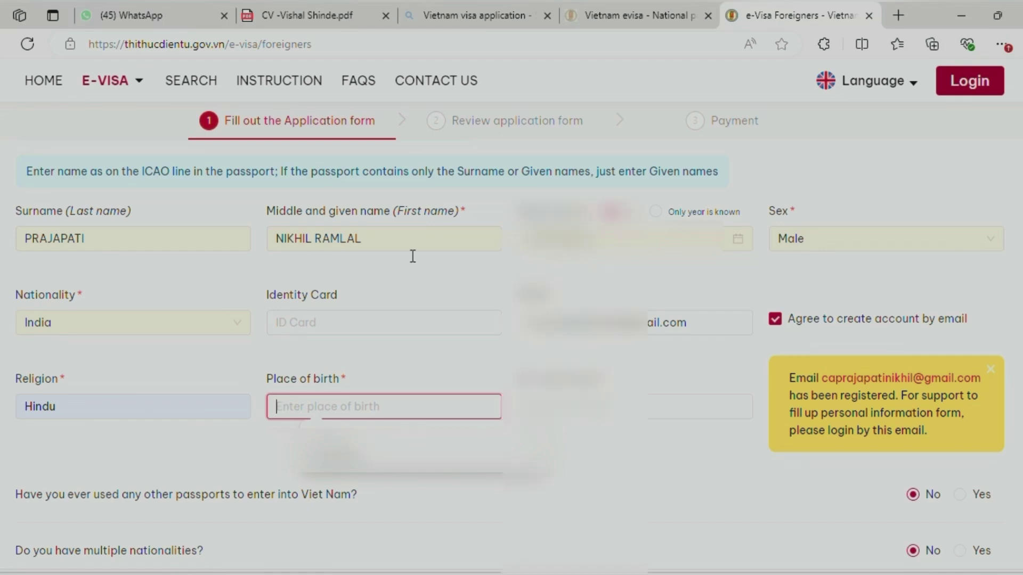
scroll(389, 336, up, 8)
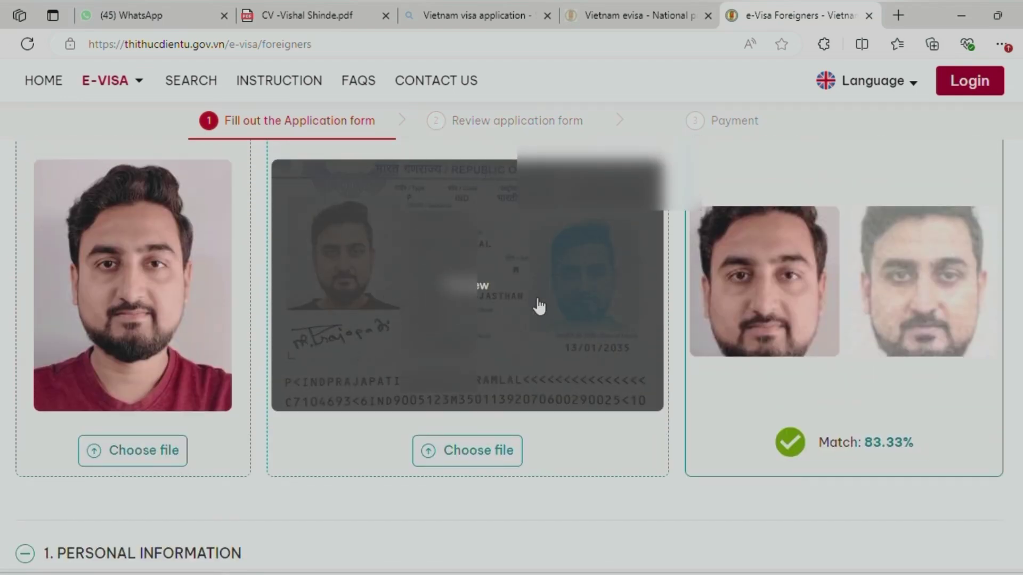
scroll(343, 390, down, 8)
text(Pindwar)
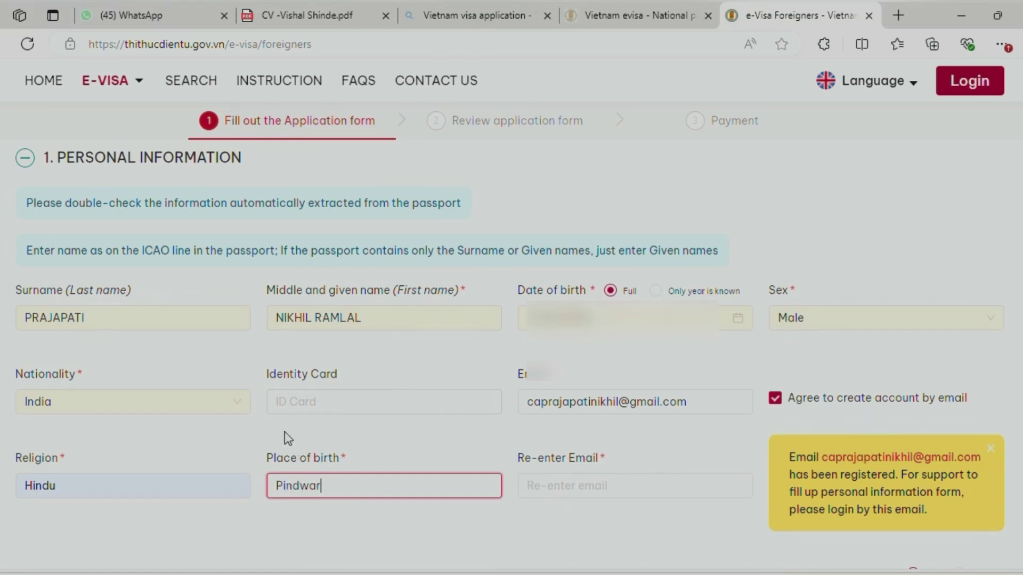
text(a, Rajasthan)
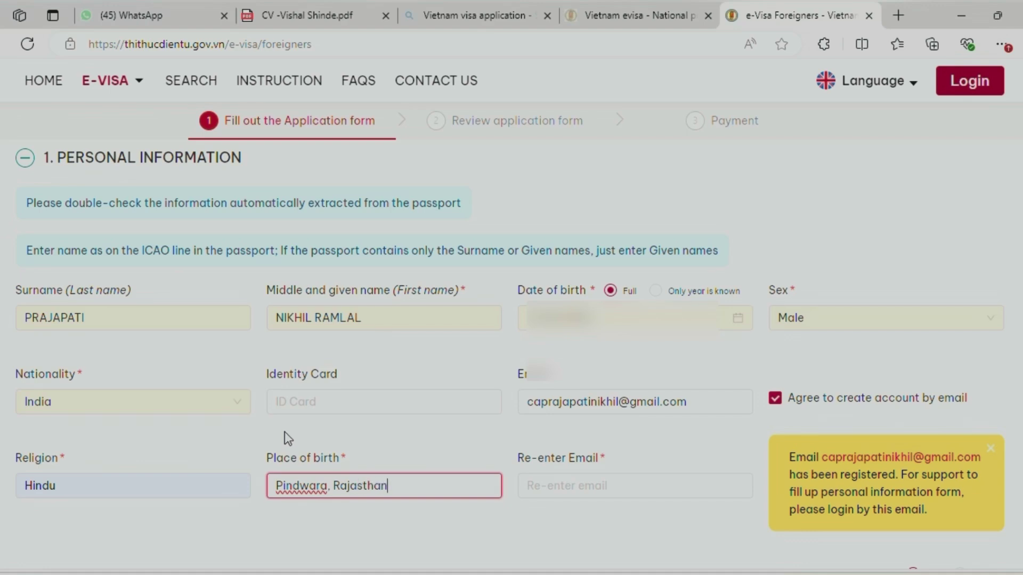
Fill Re-enter Email with the matching saved e-mail suggestion
scroll(485, 324, down, 3)
click(550, 325)
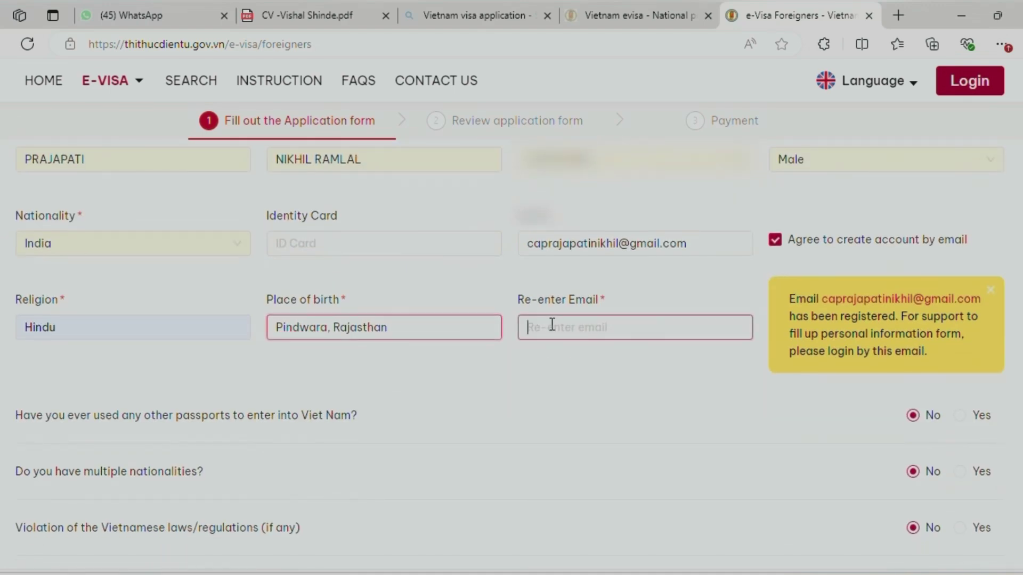
text(c)
key(Down)
key(Return)
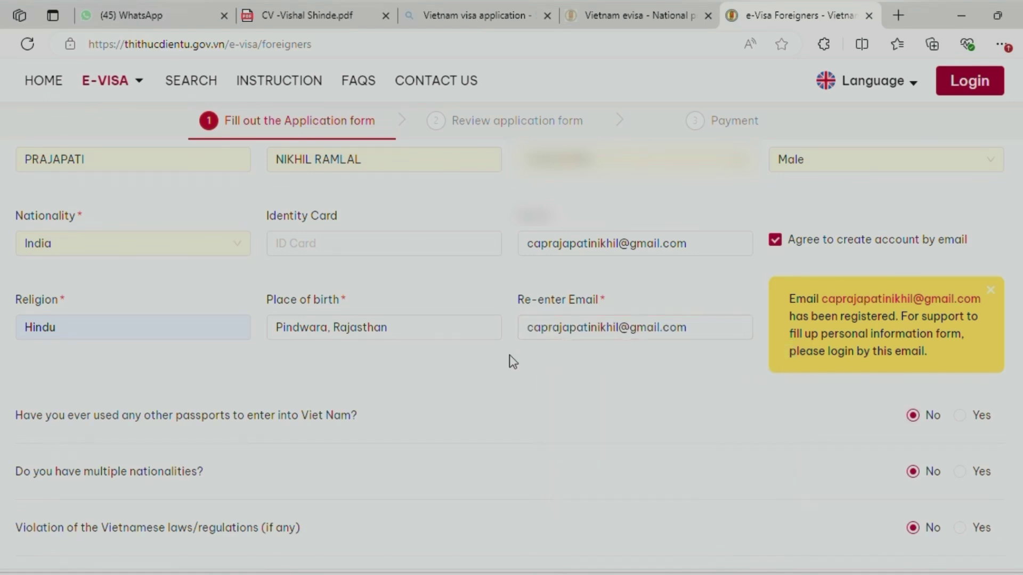
scroll(494, 361, down, 1)
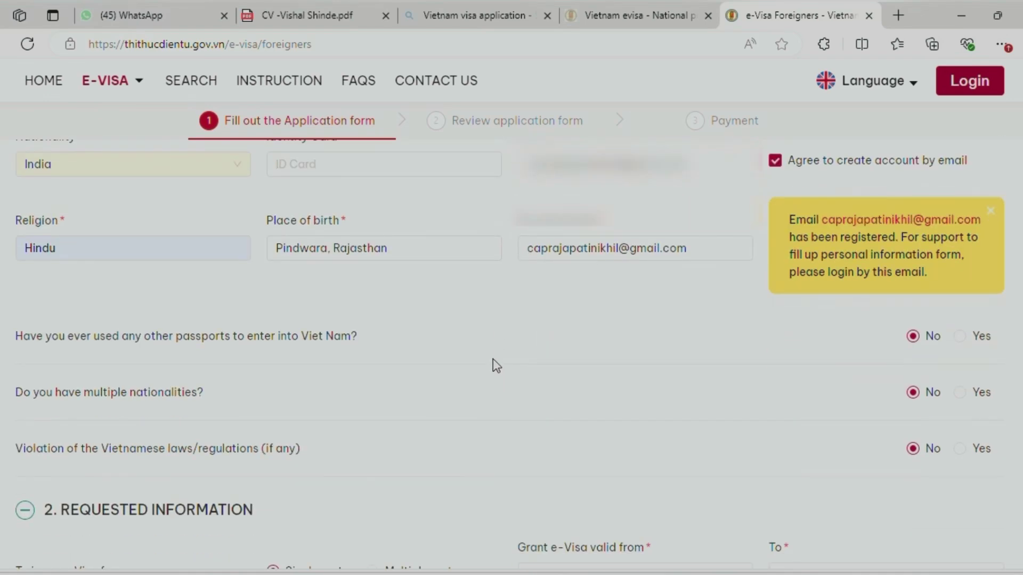
scroll(484, 344, down, 2)
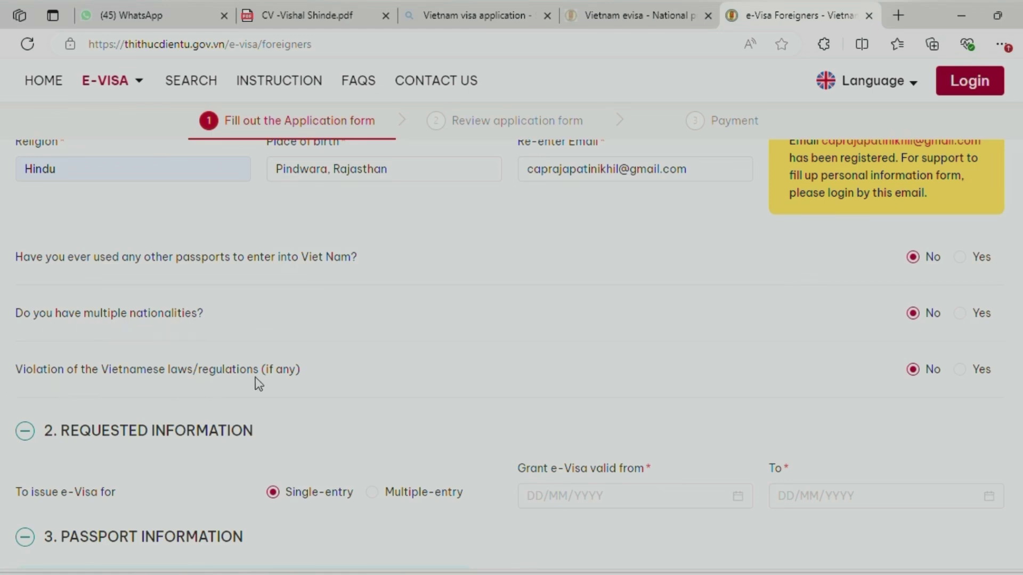
Set the e-Visa validity from 27/02/2025 to 15/03/2025 using the date pickers
scroll(903, 384, down, 2)
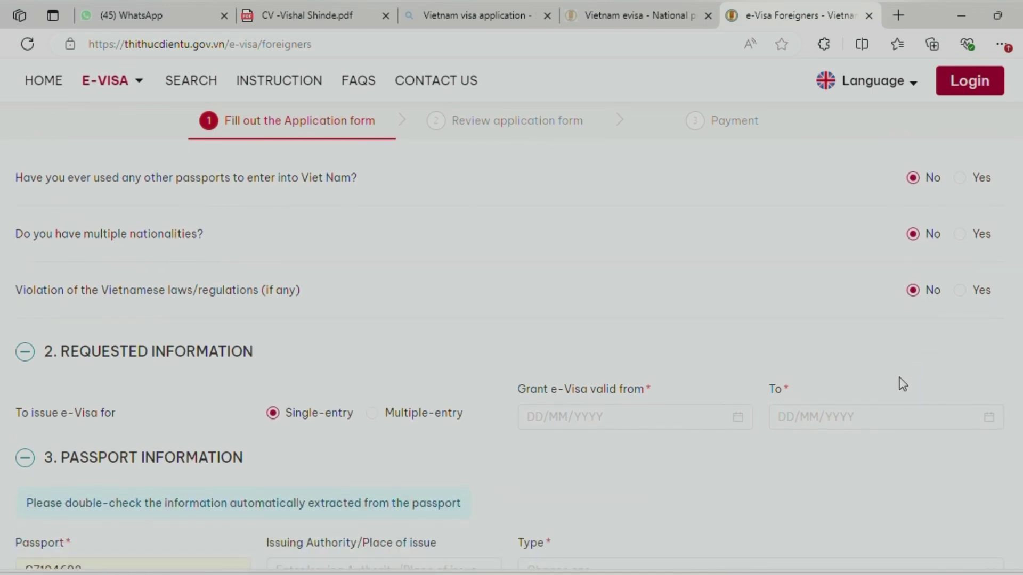
scroll(445, 382, down, 3)
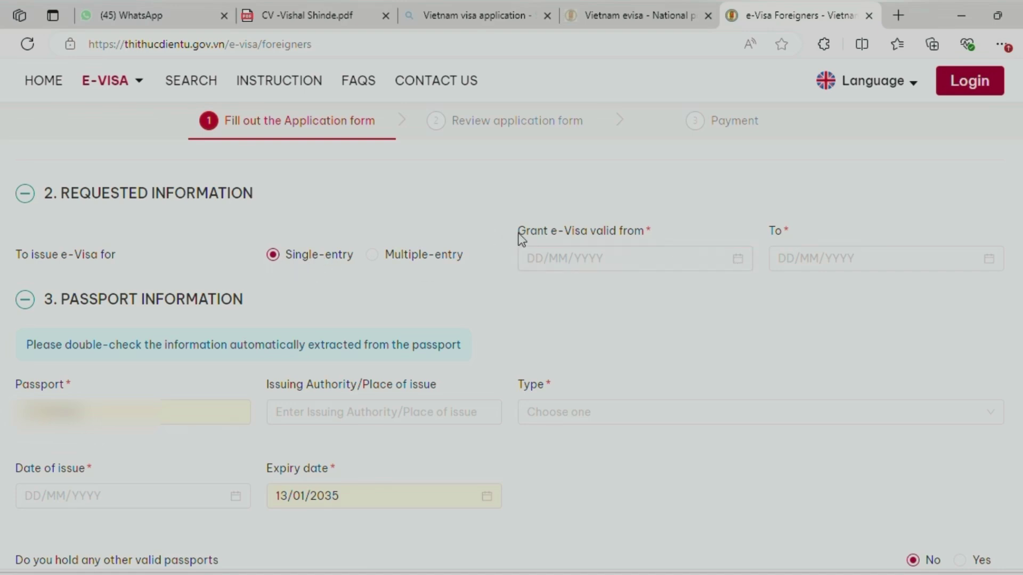
click(742, 265)
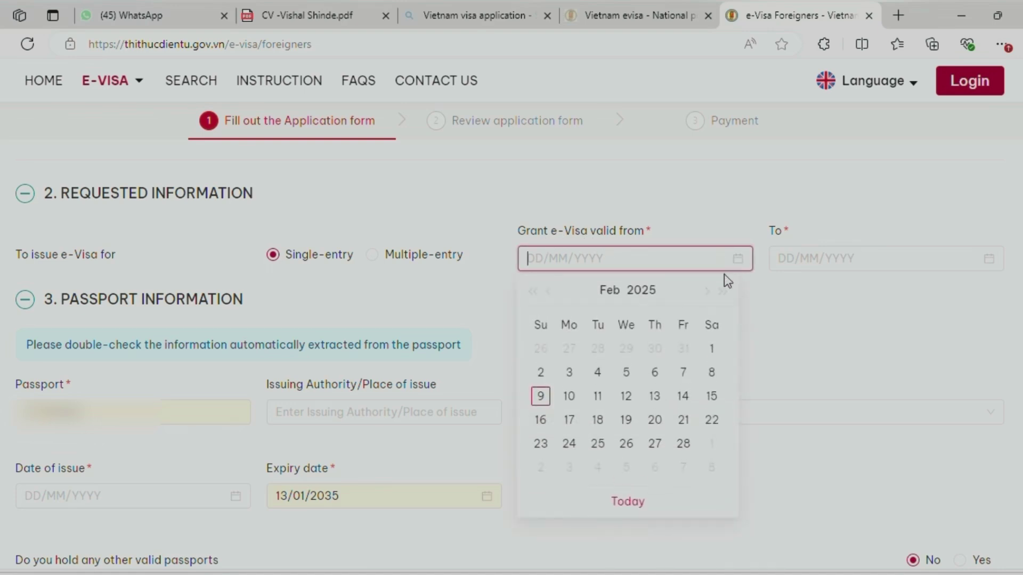
click(653, 446)
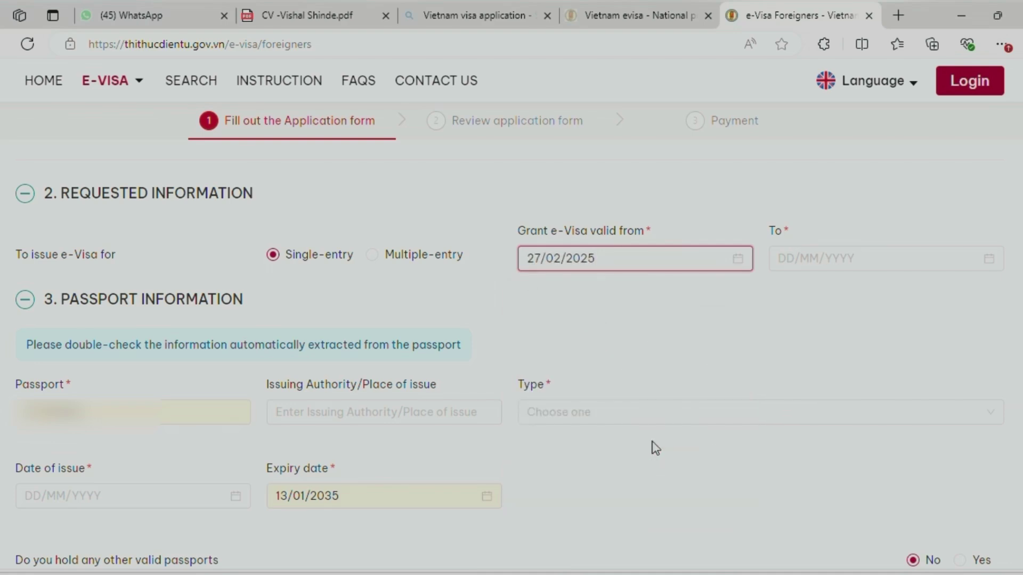
click(990, 262)
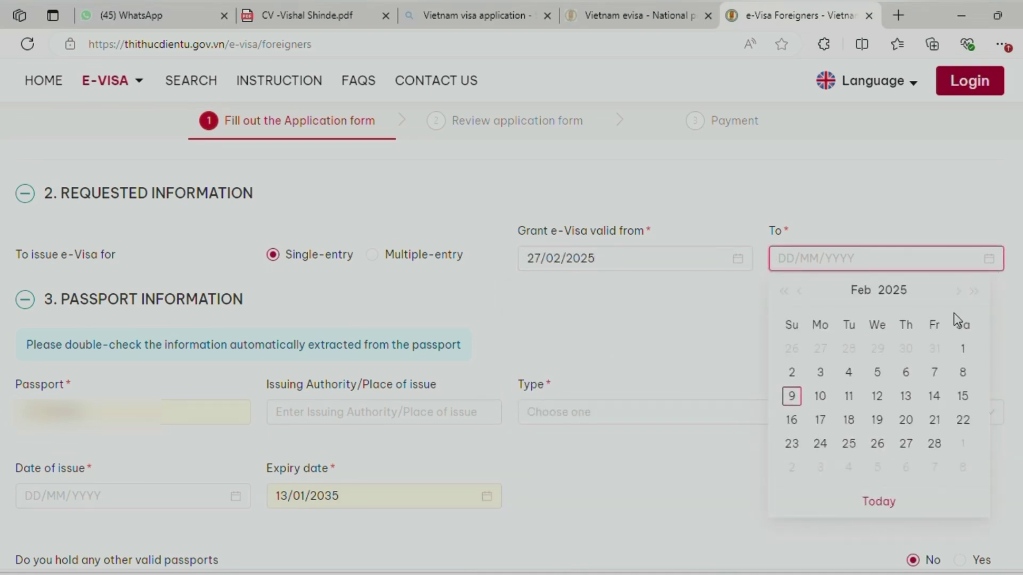
click(958, 292)
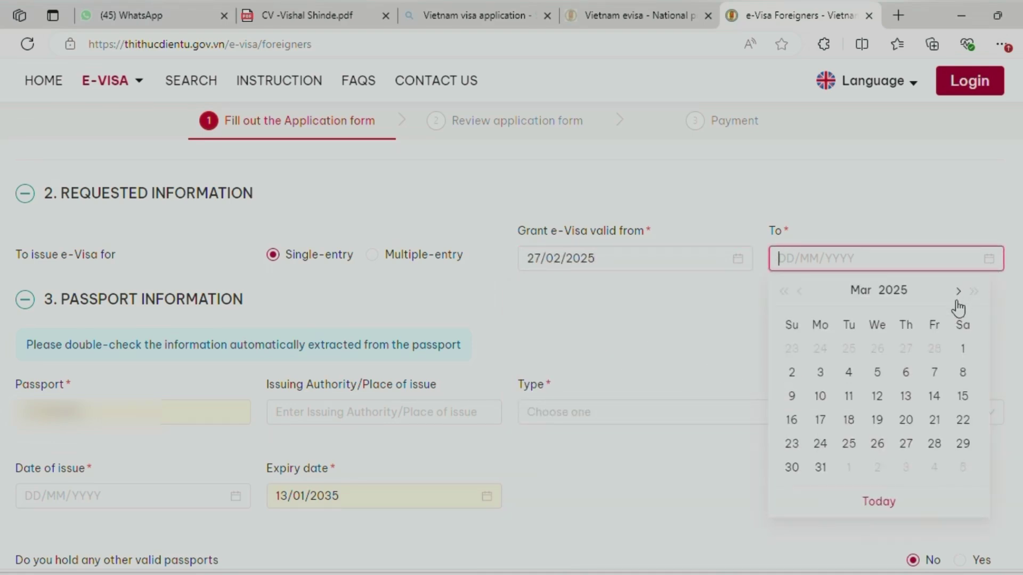
click(962, 397)
click(696, 317)
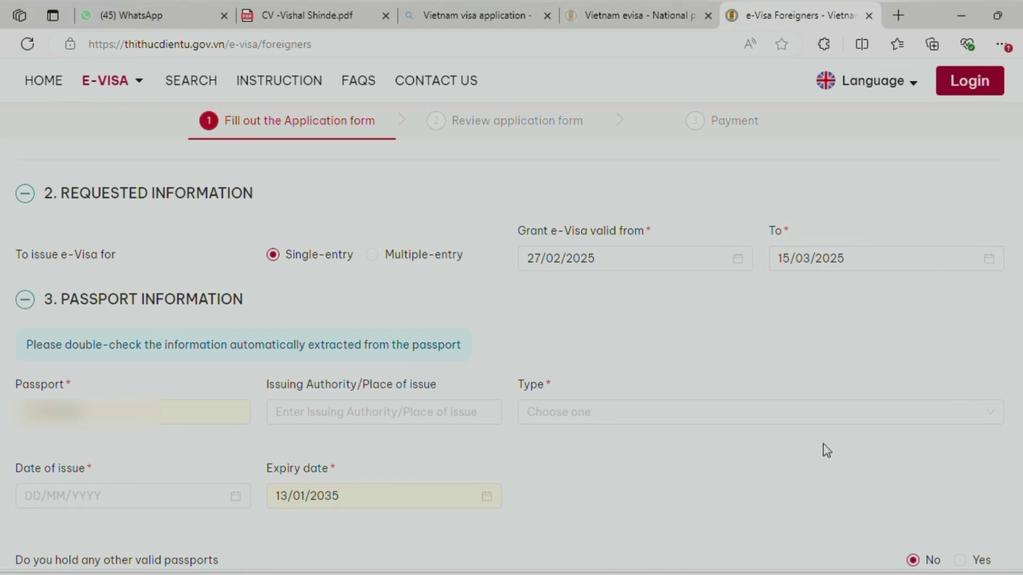
click(788, 258)
Enter Mumbai as the passport's place of issue and choose Ordinary passport as its type
scroll(778, 294, down, 2)
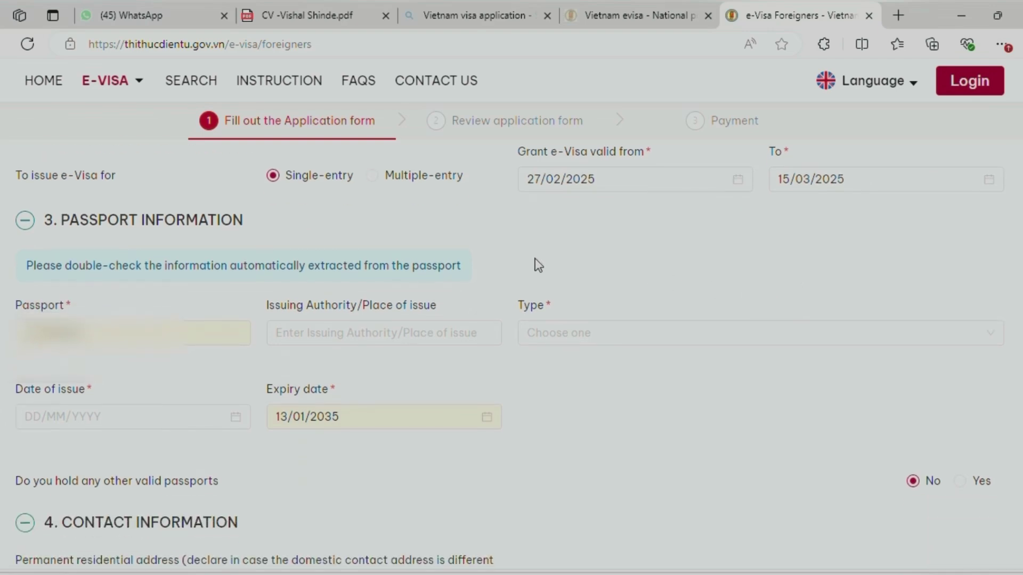
scroll(374, 254, down, 2)
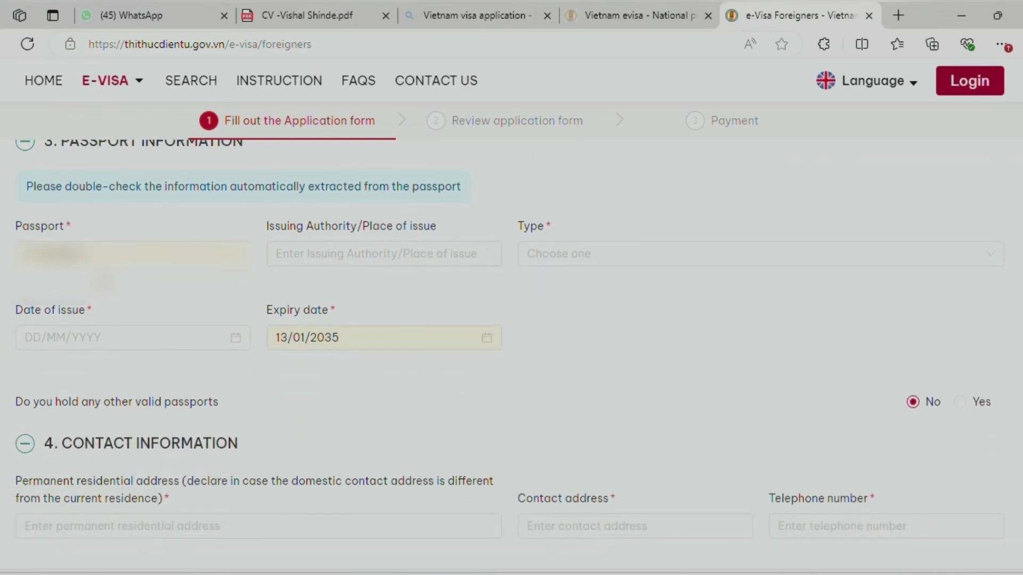
scroll(68, 226, up, 2)
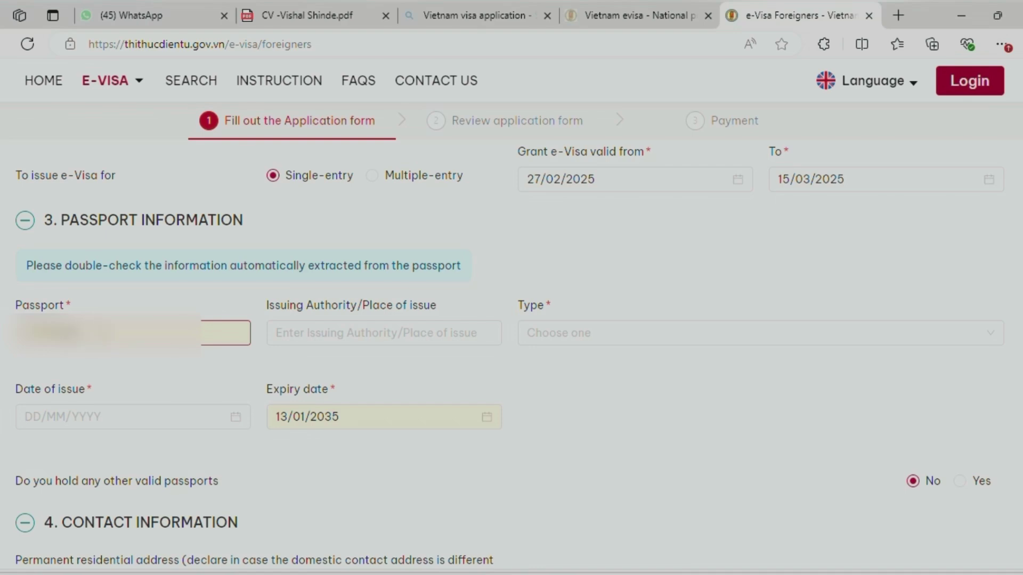
scroll(100, 331, up, 2)
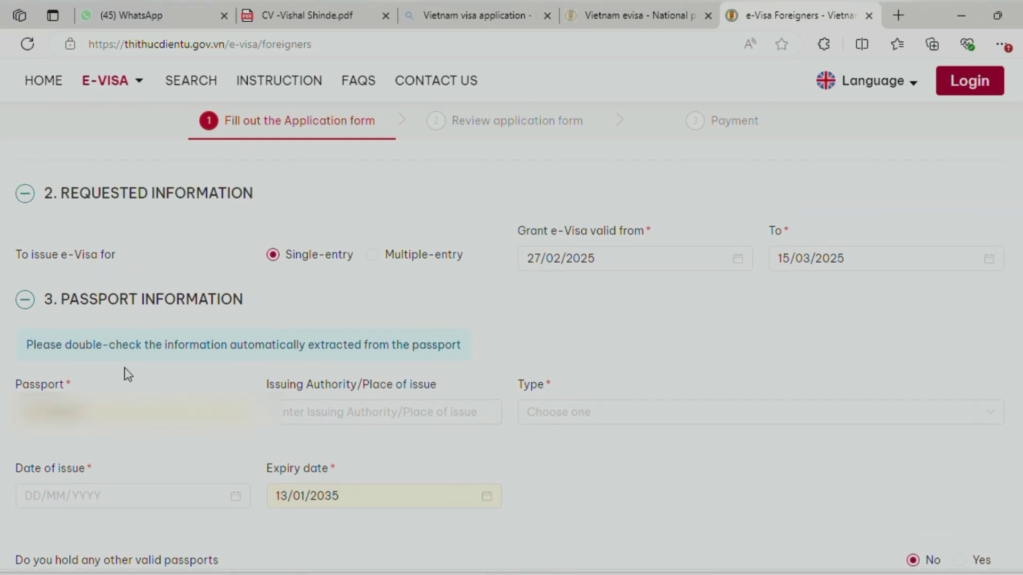
scroll(165, 388, down, 2)
click(308, 326)
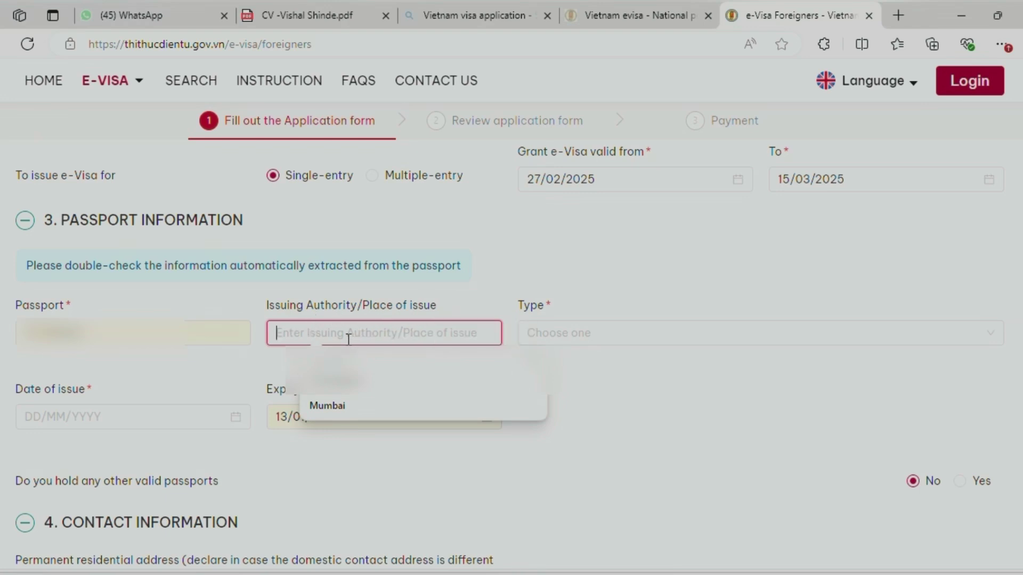
text(Mumbai)
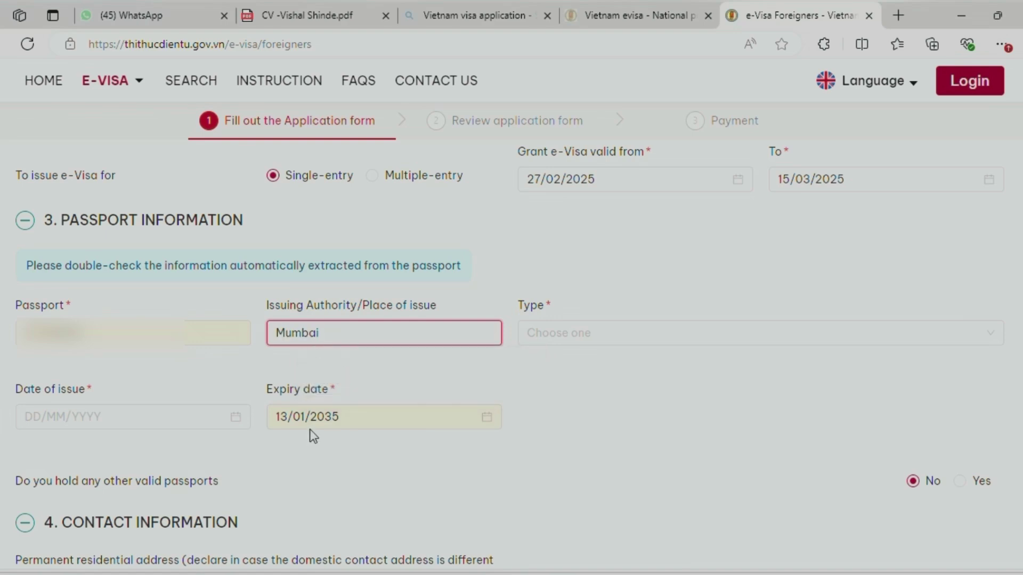
click(633, 335)
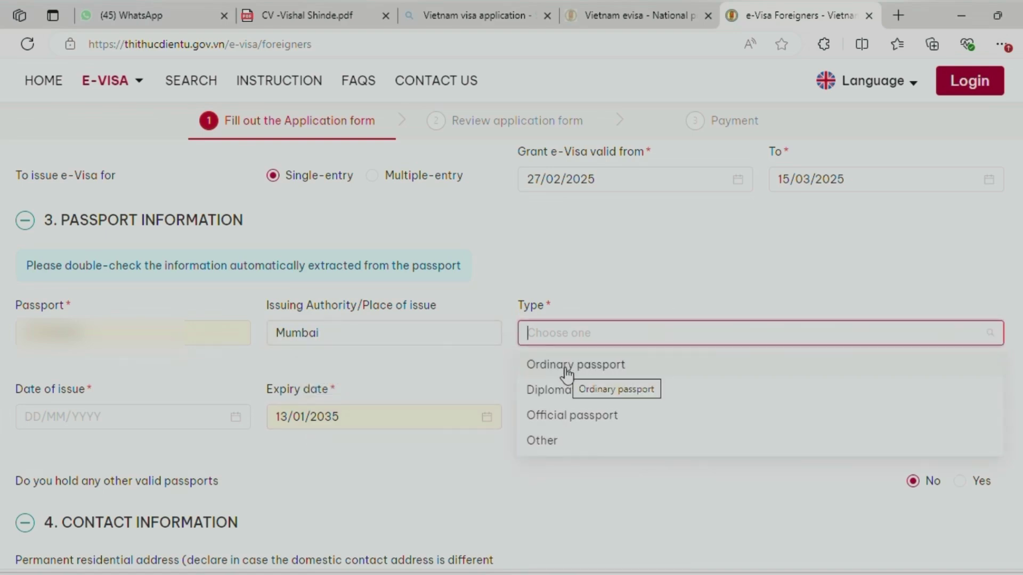
click(566, 367)
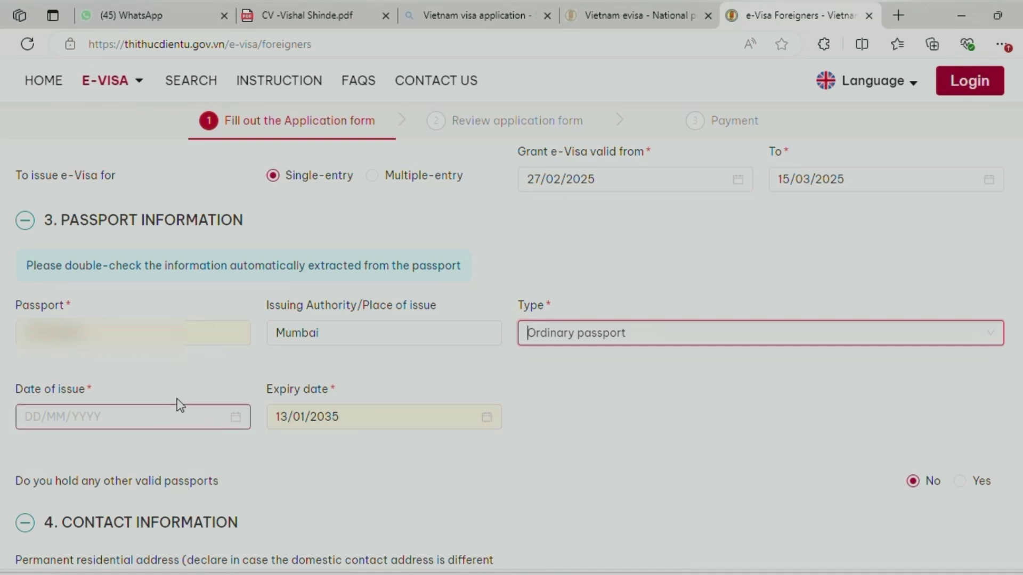
scroll(197, 402, up, 15)
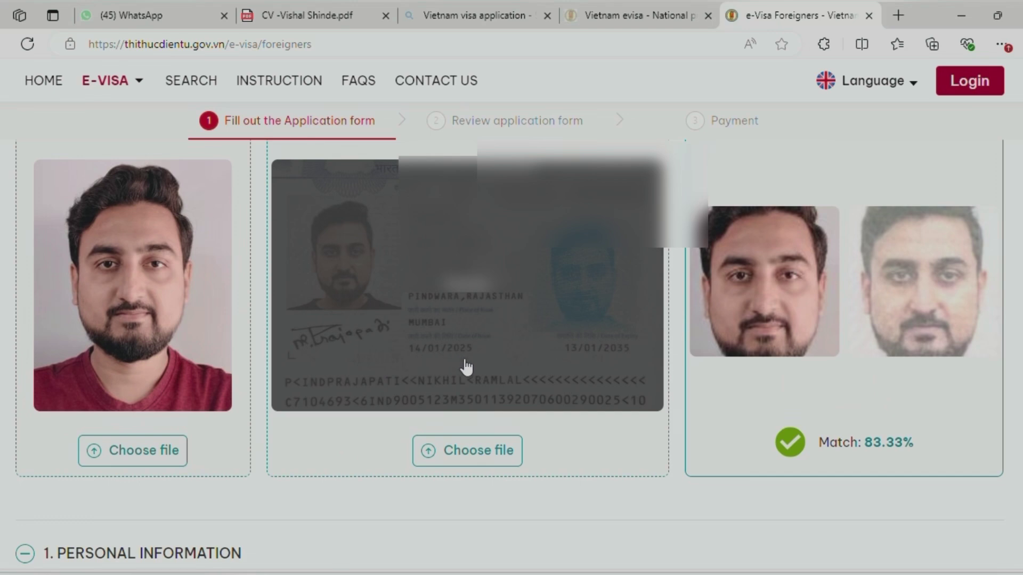
Pick 14 January 2025 in the passport Date of issue calendar
scroll(466, 367, down, 15)
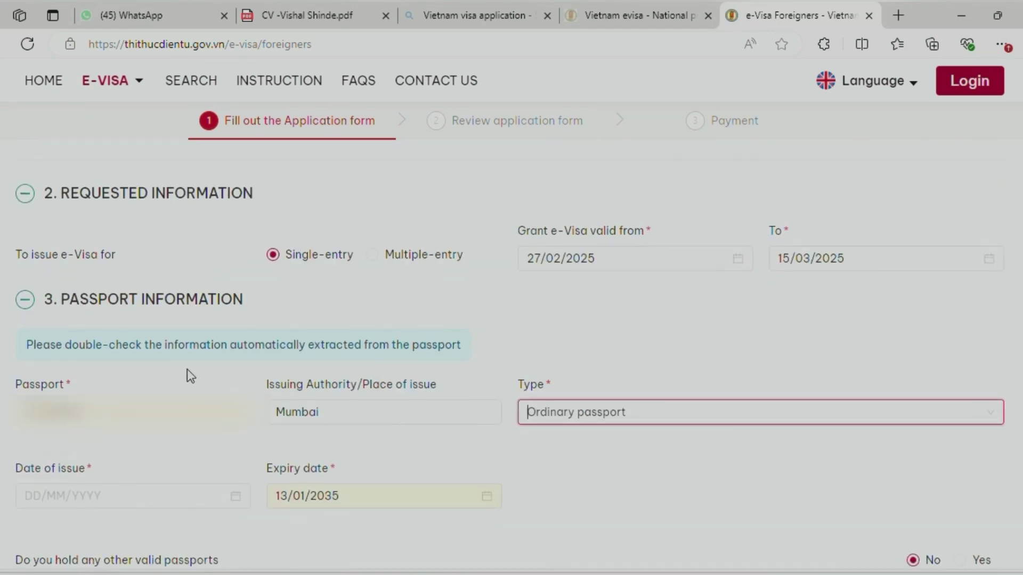
scroll(189, 376, down, 3)
click(237, 337)
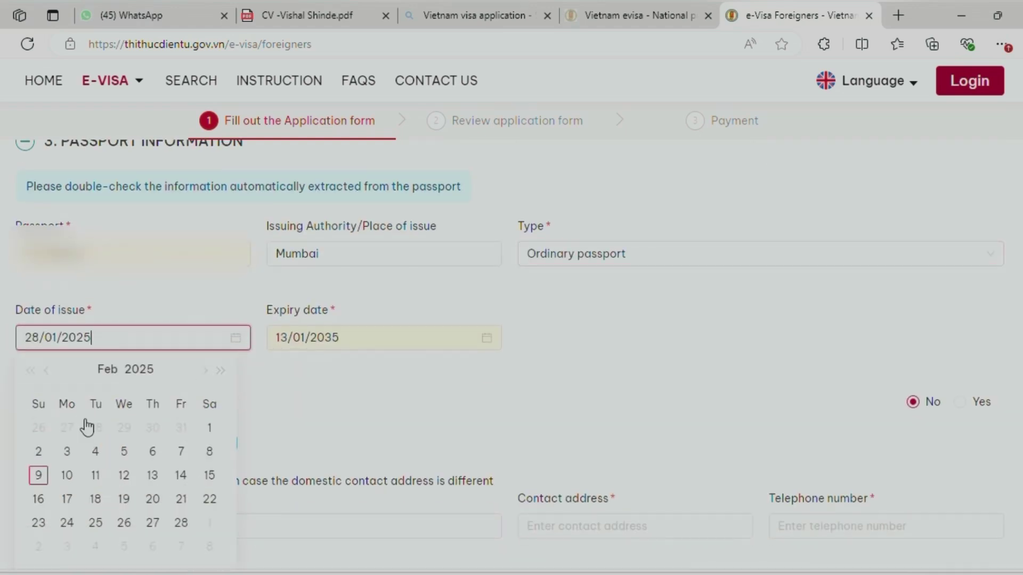
click(46, 370)
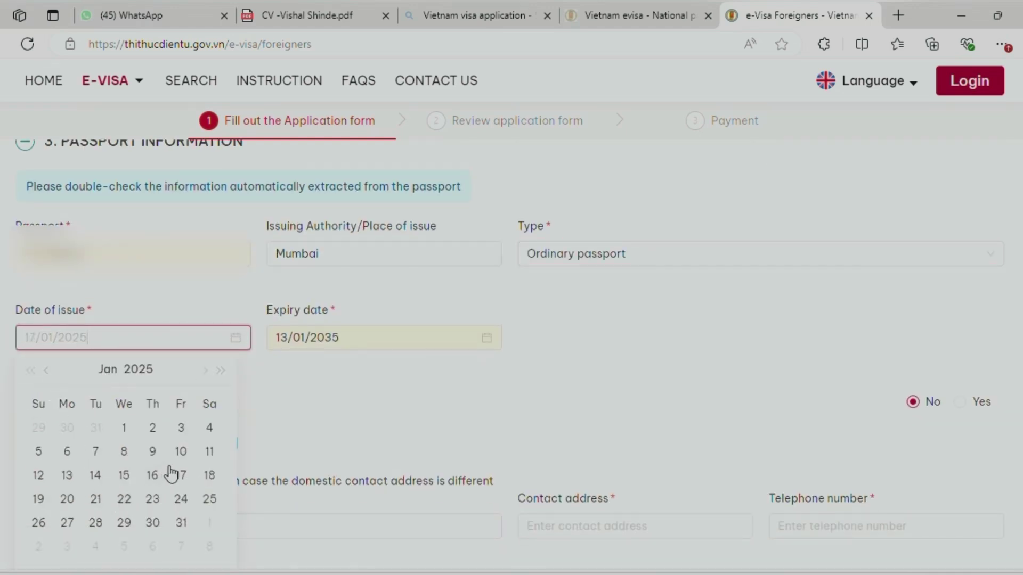
click(96, 475)
click(550, 343)
scroll(550, 340, down, 2)
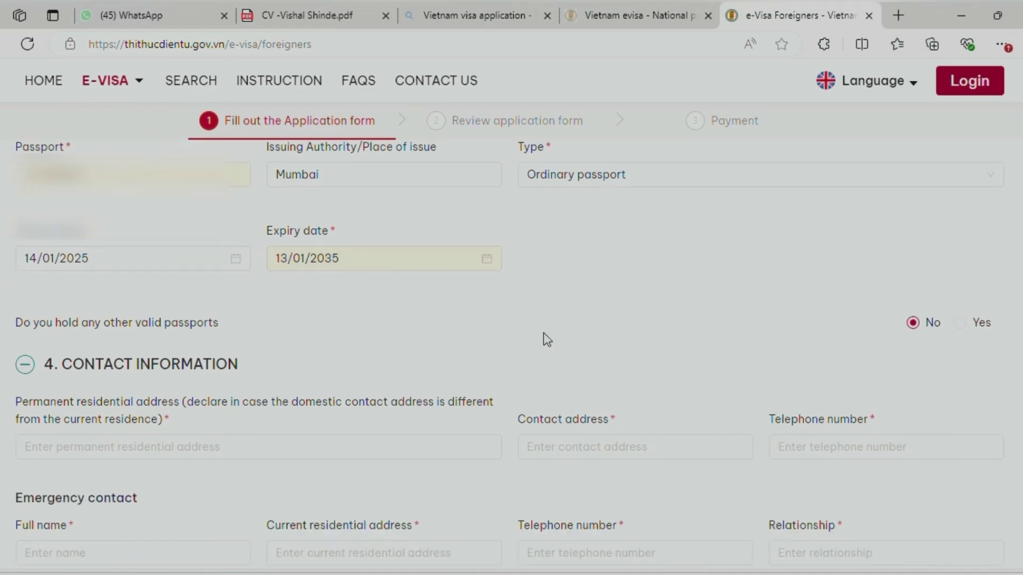
scroll(544, 333, down, 2)
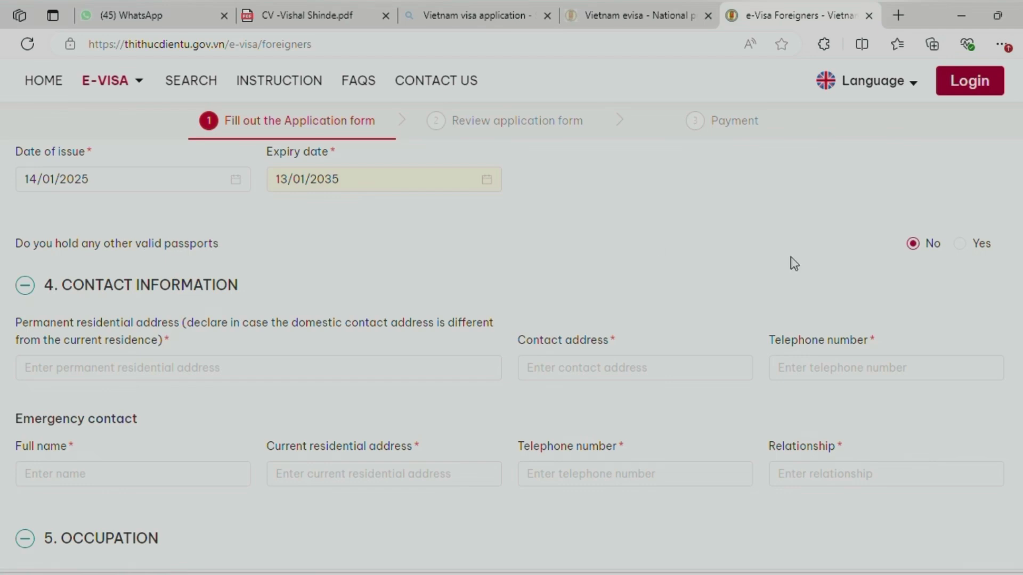
scroll(672, 267, down, 2)
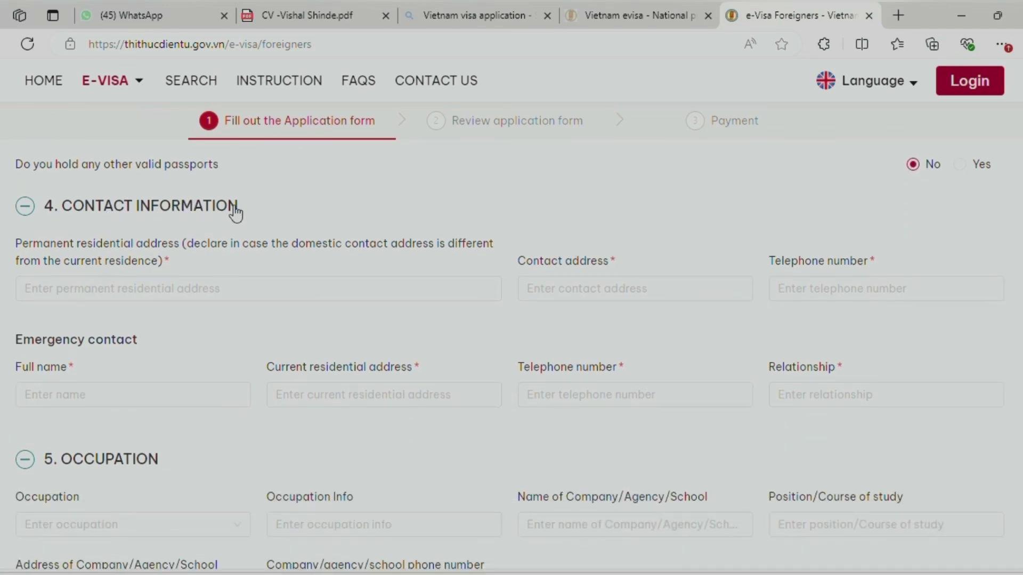
Fill the permanent residential address from a saved suggestion
click(18, 280)
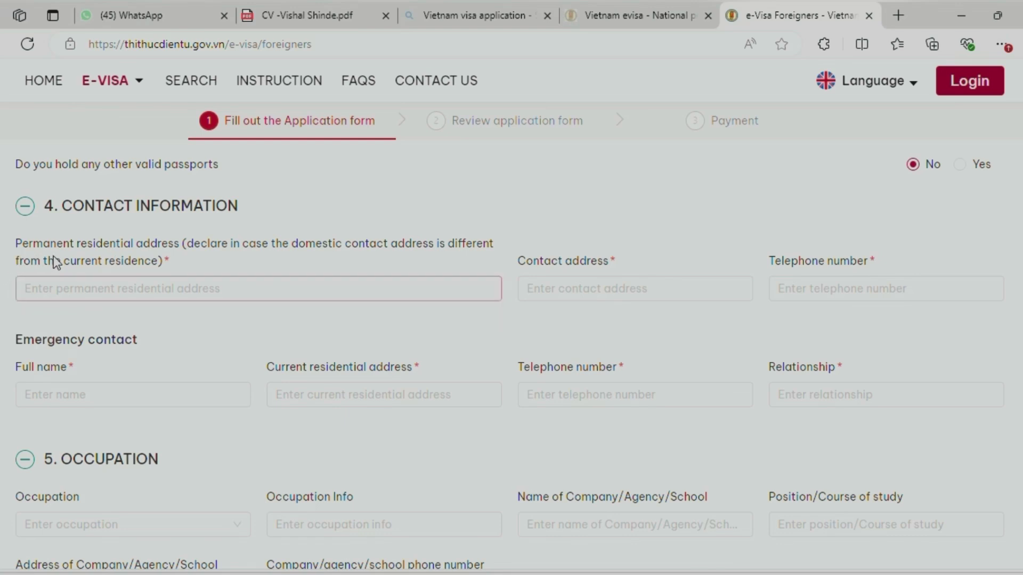
click(128, 294)
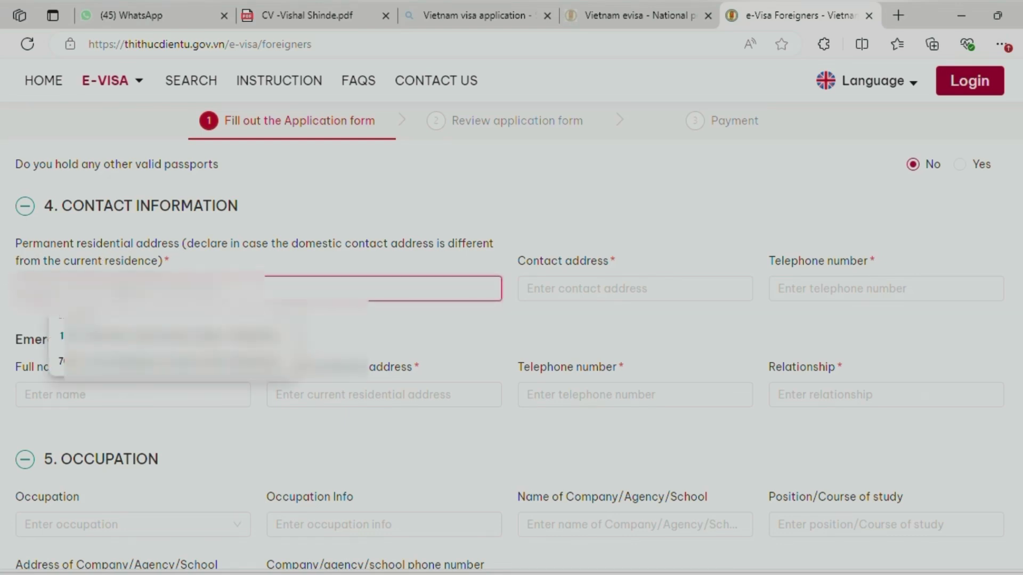
click(102, 363)
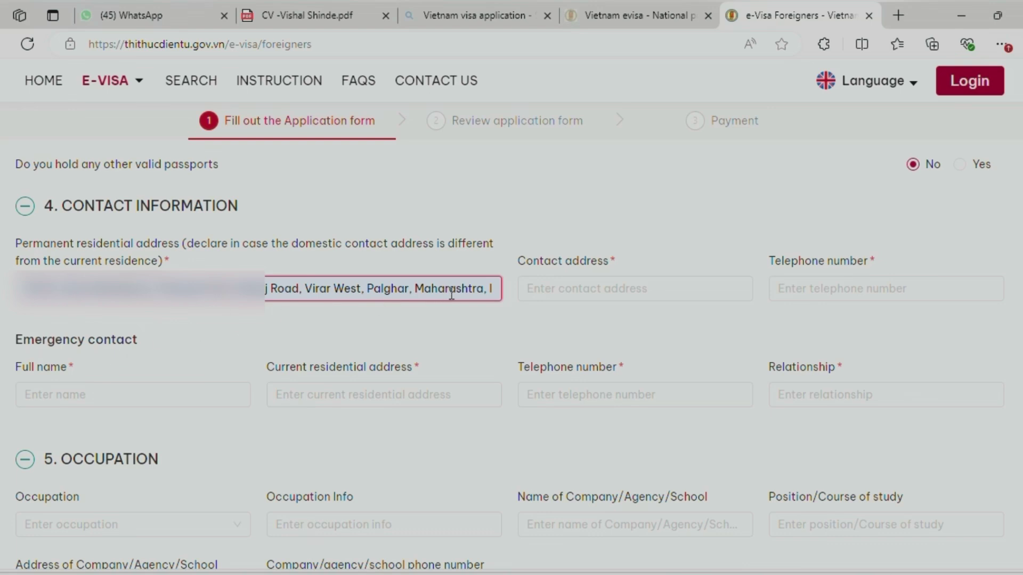
Fill the contact address and telephone number from saved entries
click(591, 296)
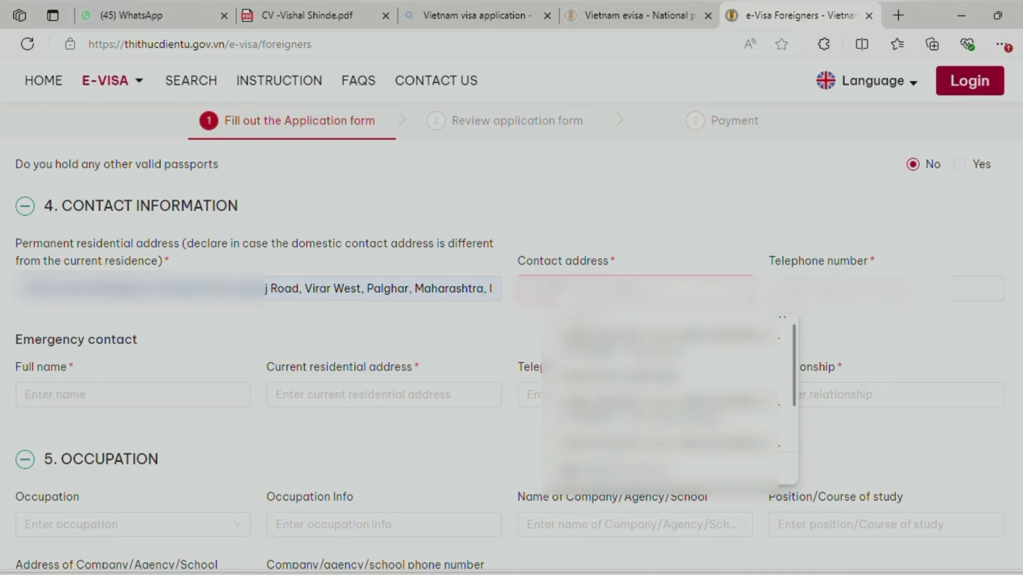
key(ctrl+v)
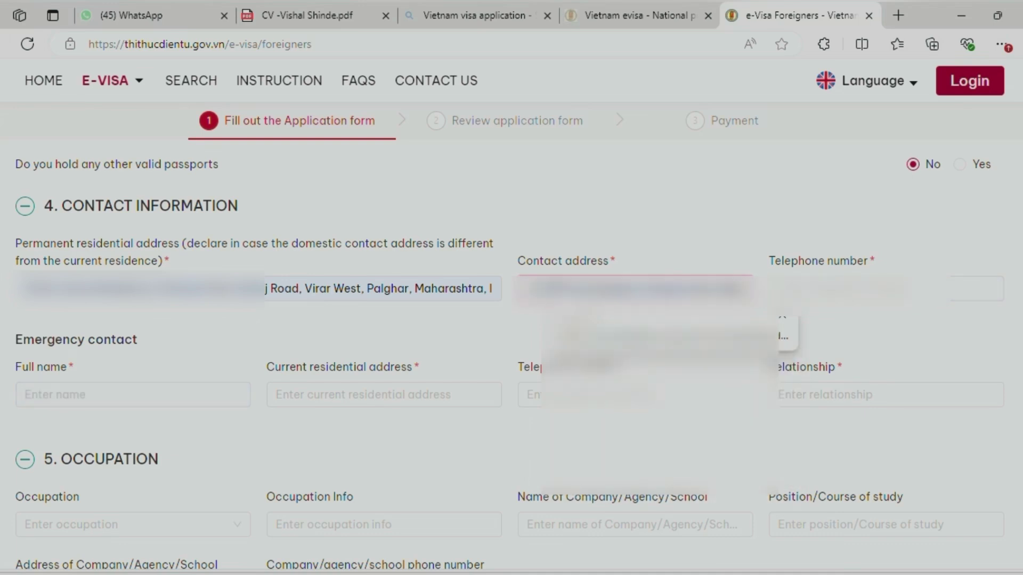
click(859, 289)
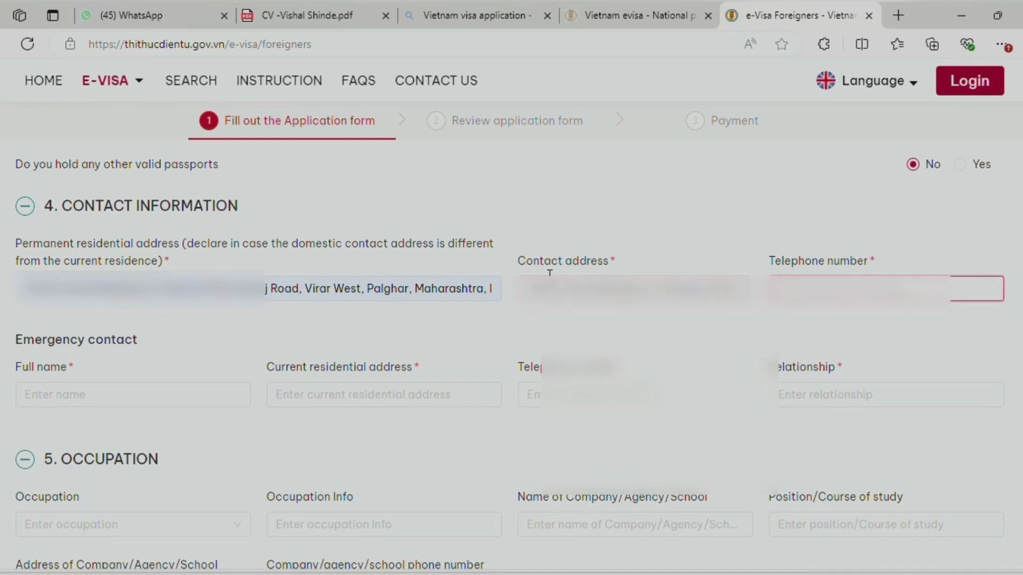
click(840, 289)
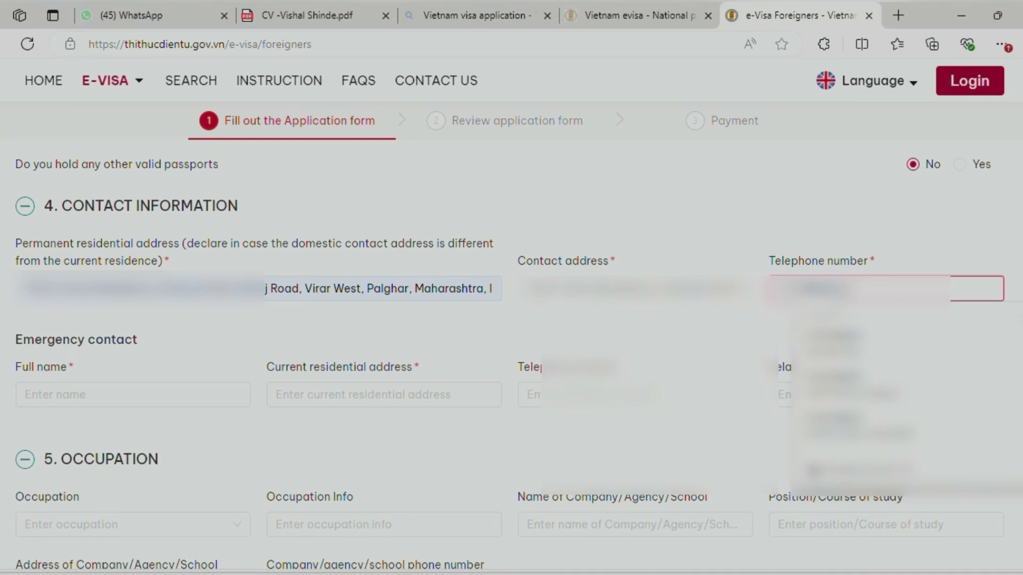
key(Tab)
scroll(21, 266, down, 1)
drag(15, 261, 138, 270)
Enter the emergency contact's full name using the browser's autofill suggestion
click(40, 293)
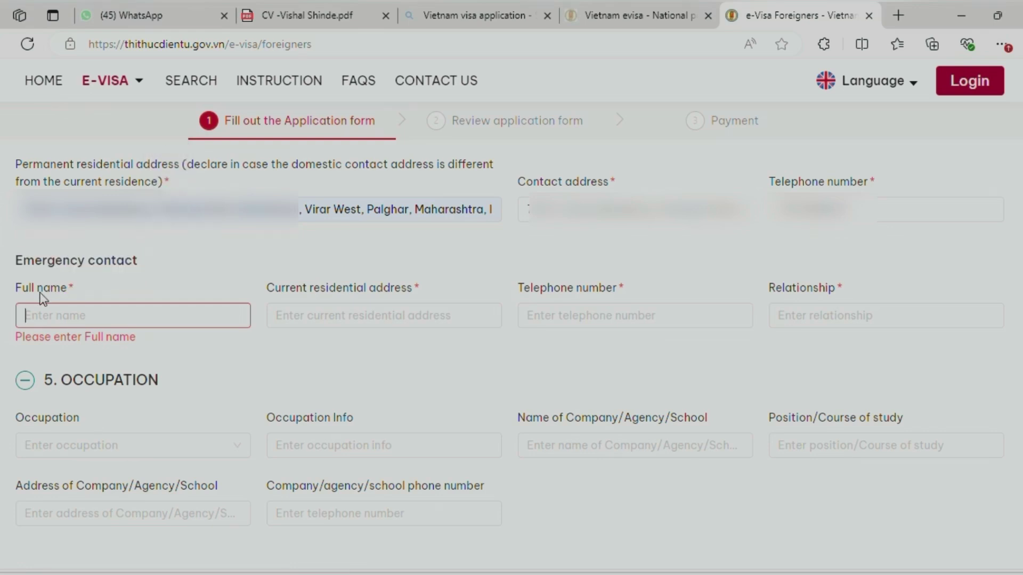
click(55, 319)
text(Ramla)
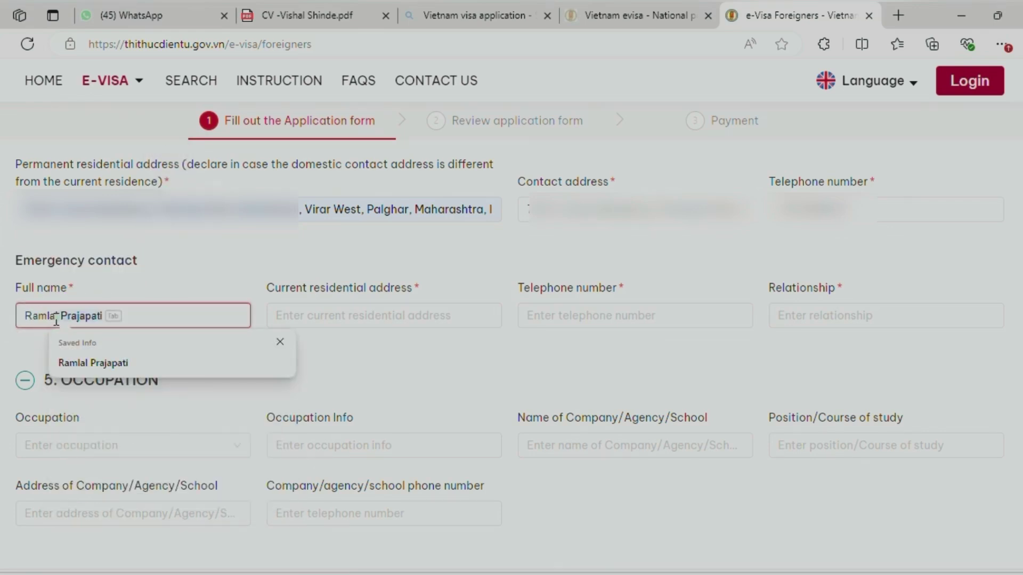
key(Tab)
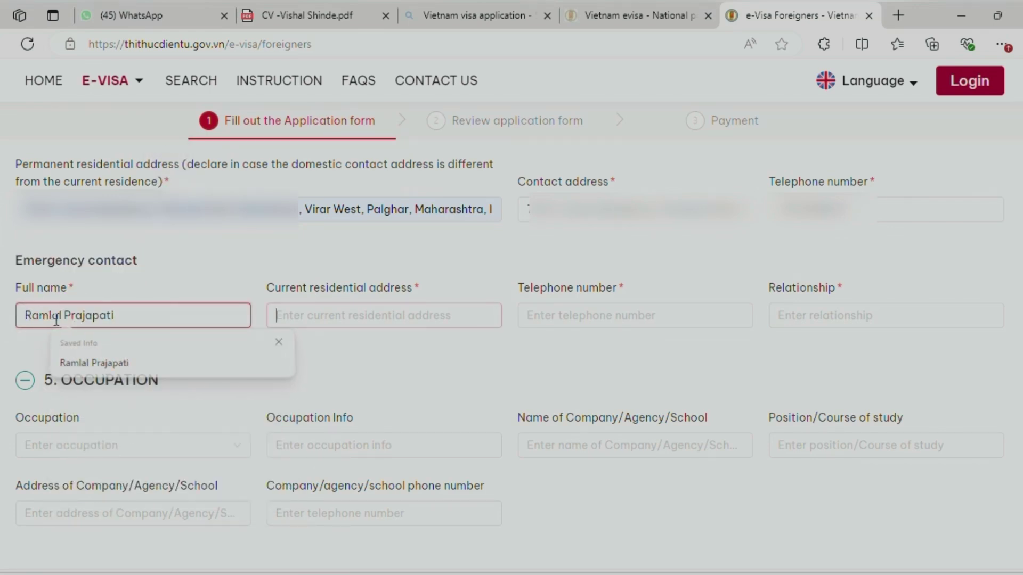
key(Tab)
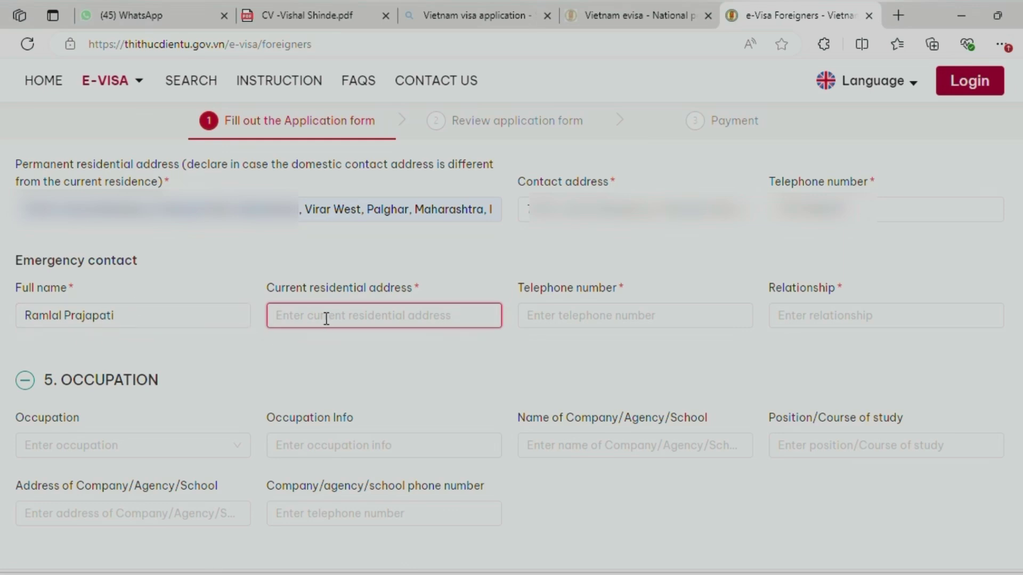
Fill in the contact's residential address and telephone number, and set the relationship to Father
click(327, 317)
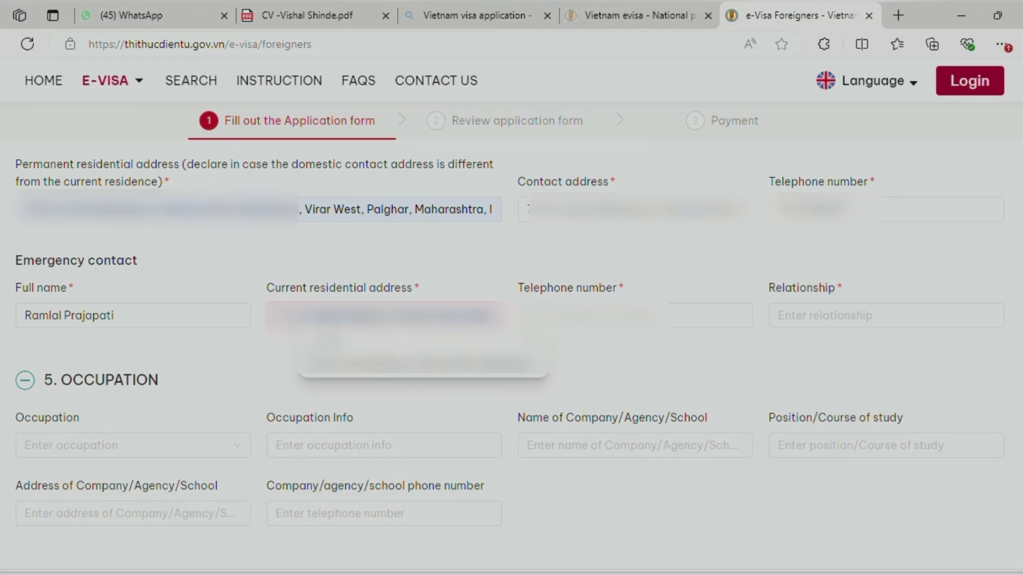
key(Tab)
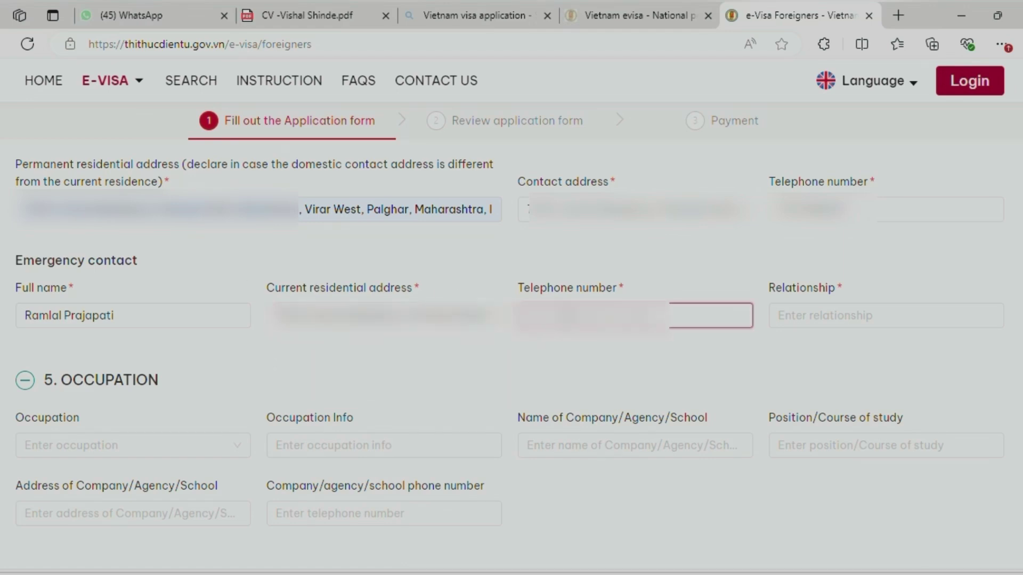
text(****)
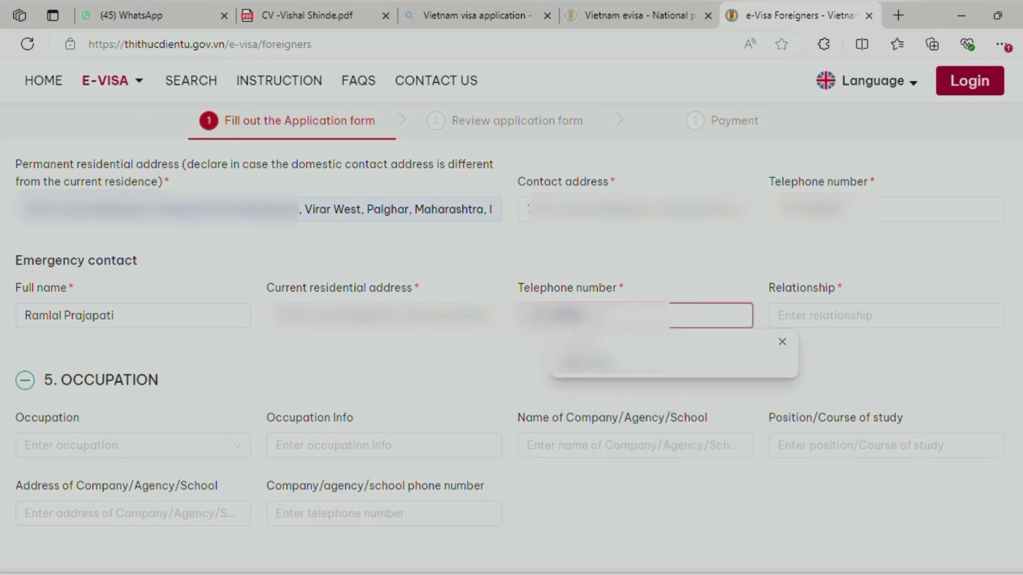
key(Tab)
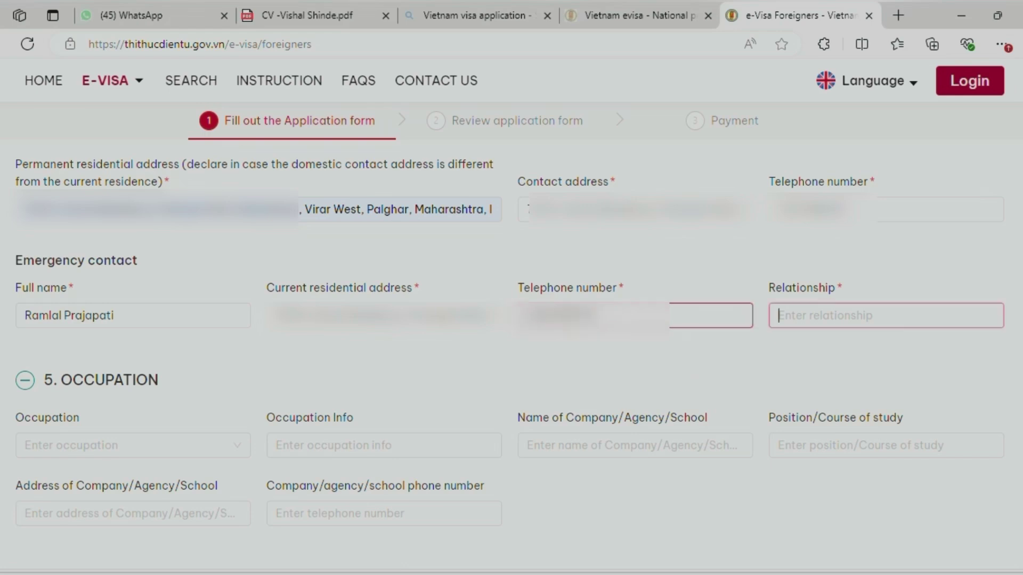
text(Father)
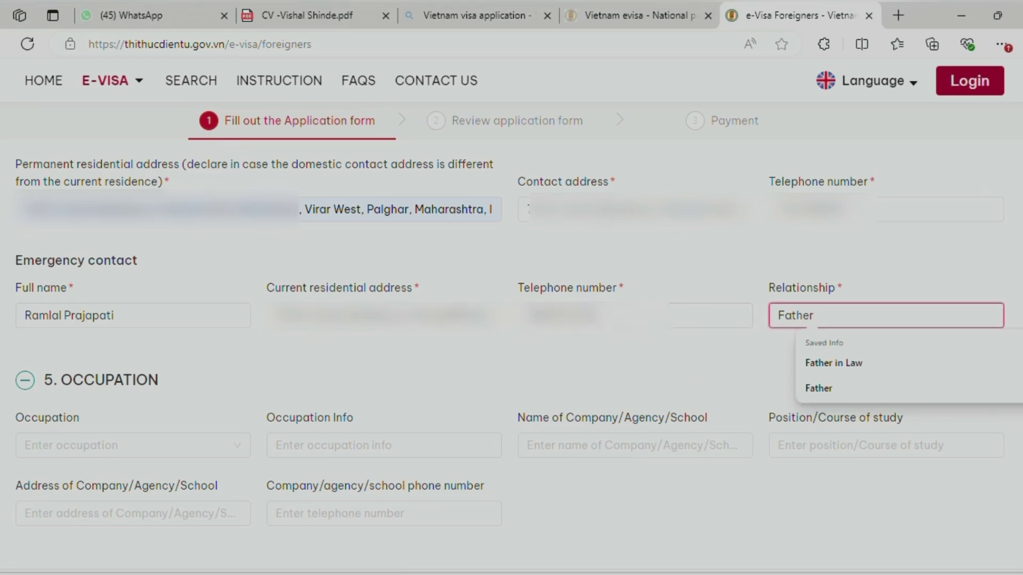
click(319, 383)
scroll(322, 327, down, 2)
scroll(322, 327, down, 2)
click(76, 295)
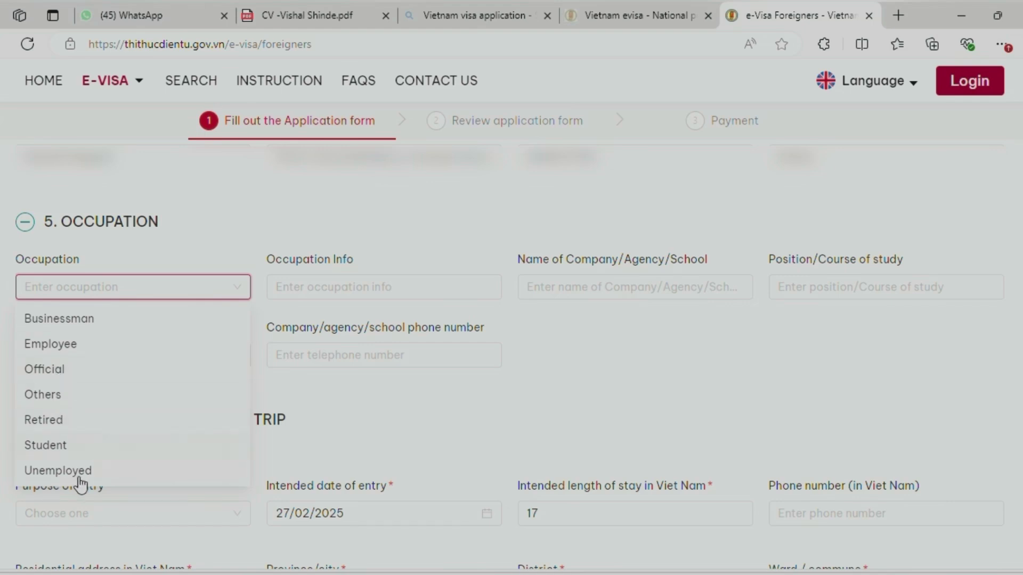
Pick Employee from the Occupation list in section 5
click(74, 346)
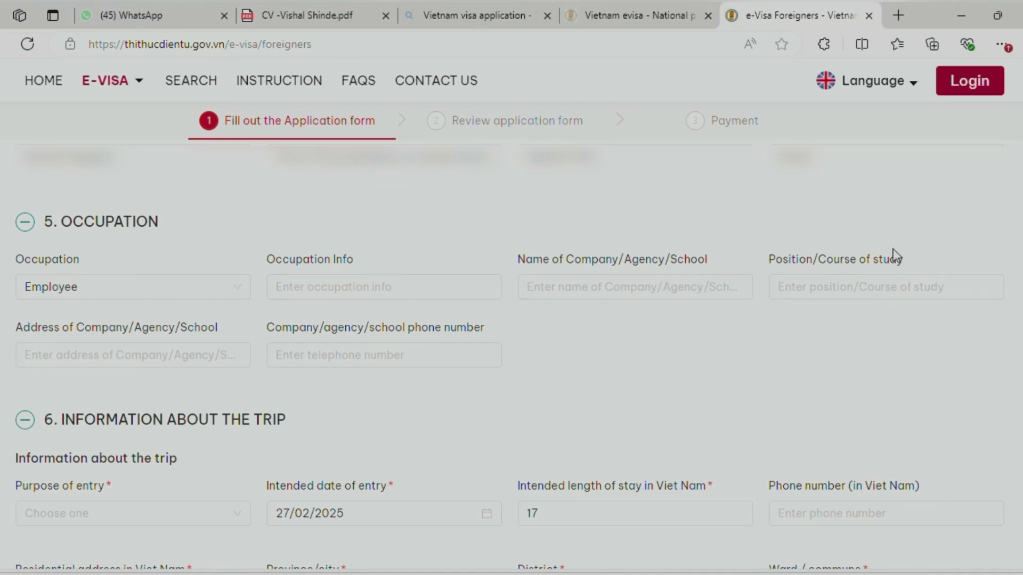
click(317, 345)
scroll(583, 352, down, 1)
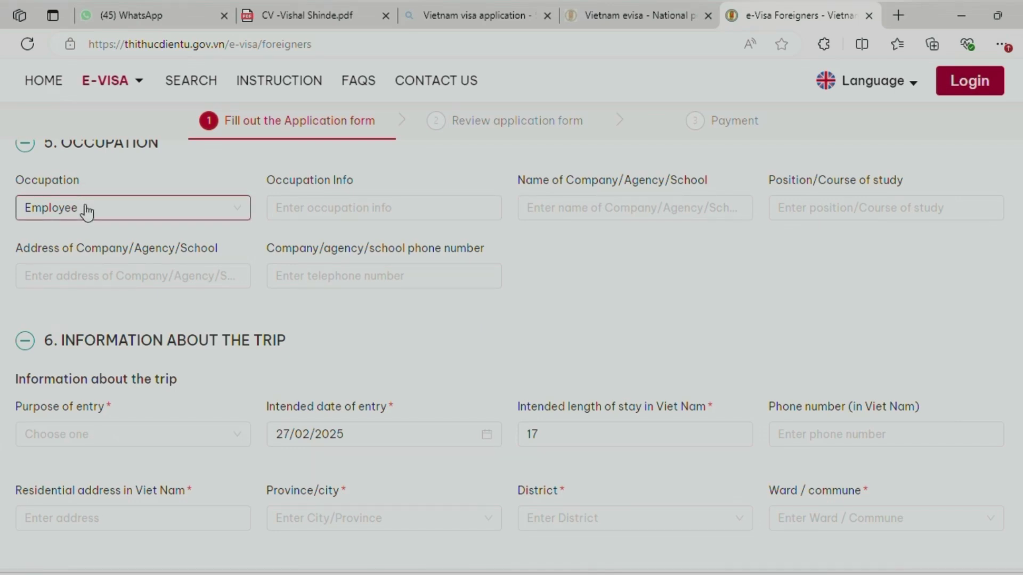
scroll(301, 343, down, 3)
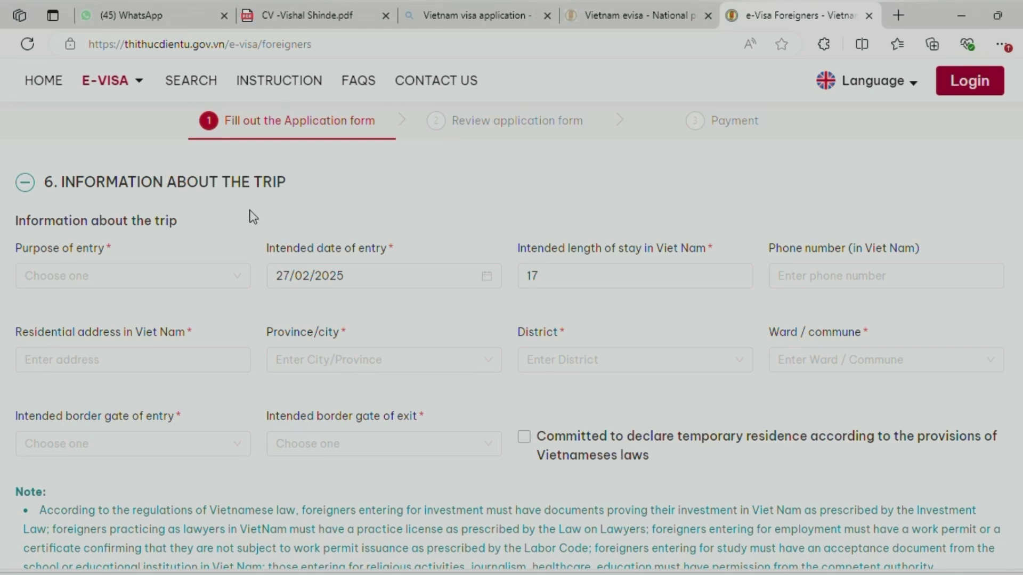
Choose Tourist from the Purpose of entry choices in the trip information section
click(178, 277)
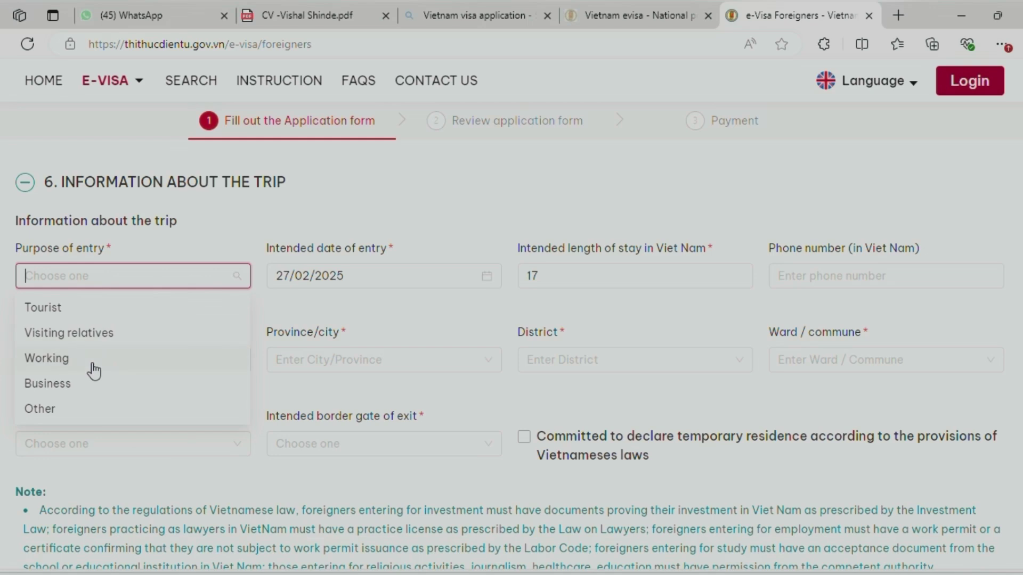
click(126, 306)
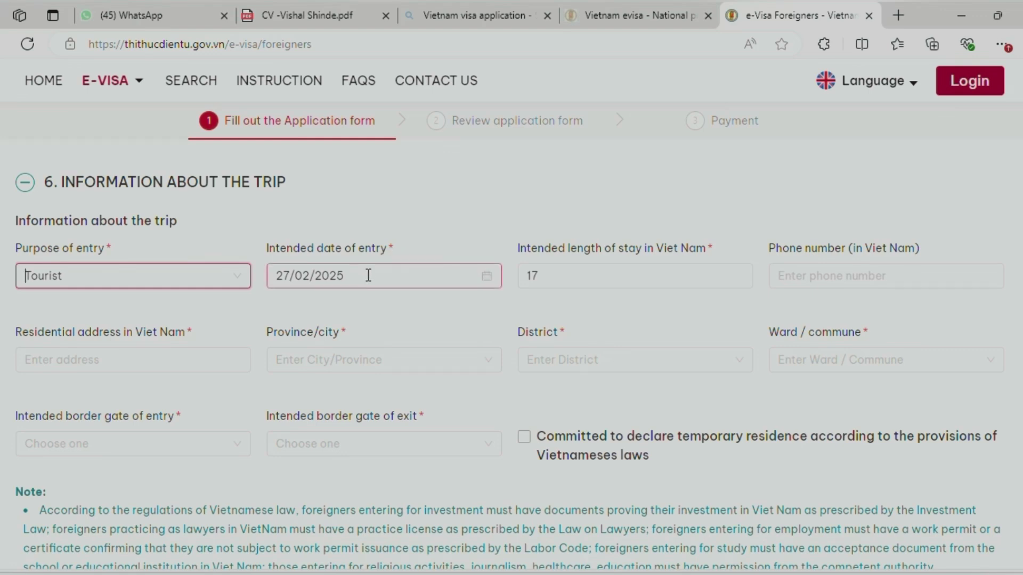
scroll(454, 258, up, 10)
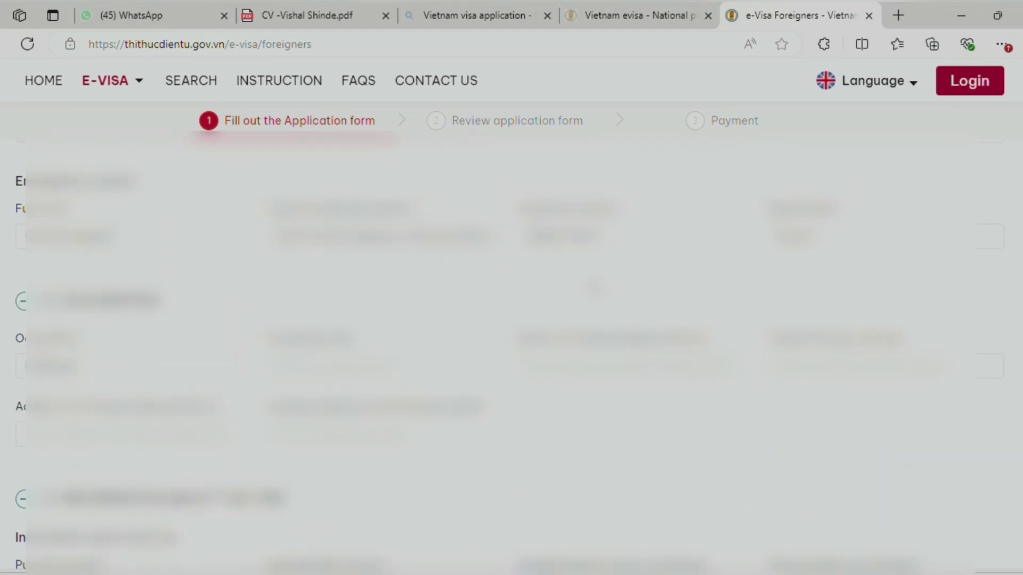
scroll(686, 308, up, 7)
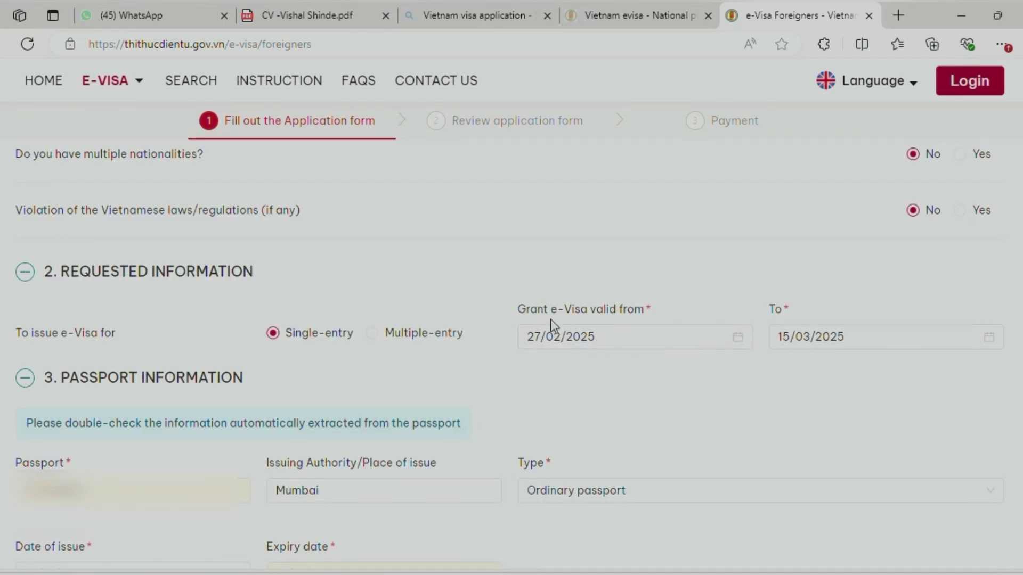
scroll(551, 318, down, 10)
scroll(549, 309, down, 5)
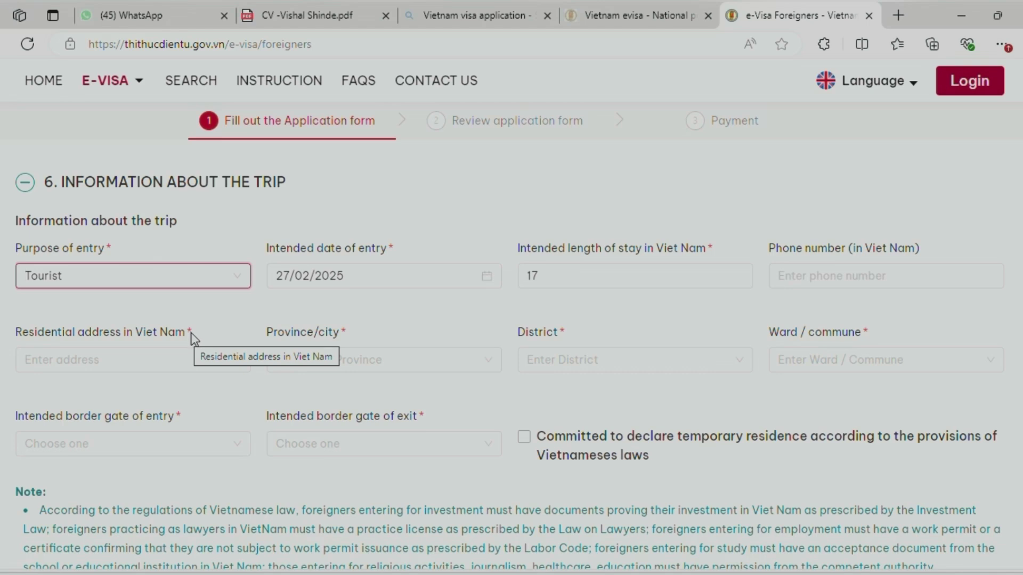
Enter 'Hanoi Elite Hotel' as the residential address in Viet Nam, correcting a typo
click(46, 362)
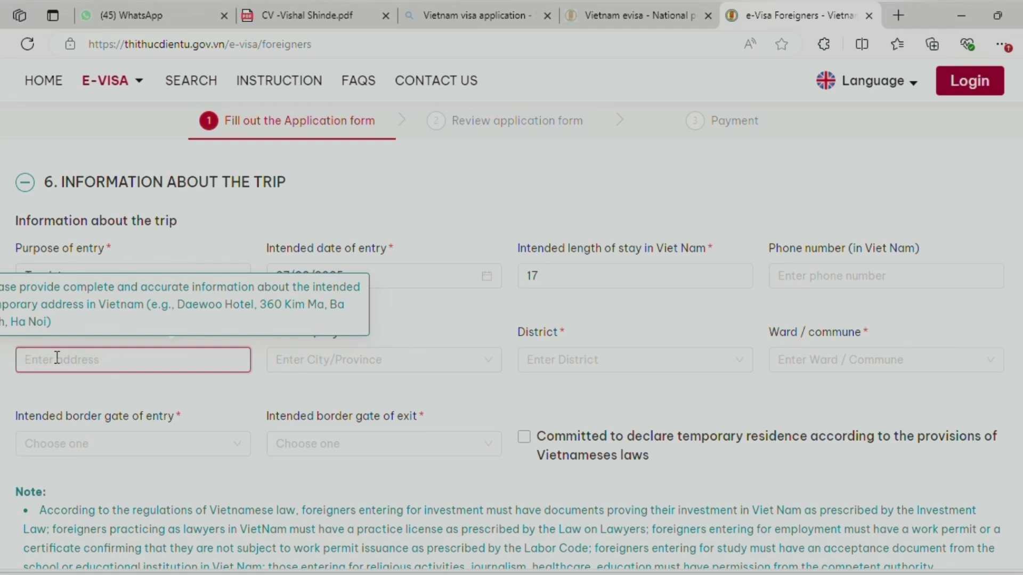
text(Hanoi)
key(BackSpace)
key(BackSpace)
text(Elite)
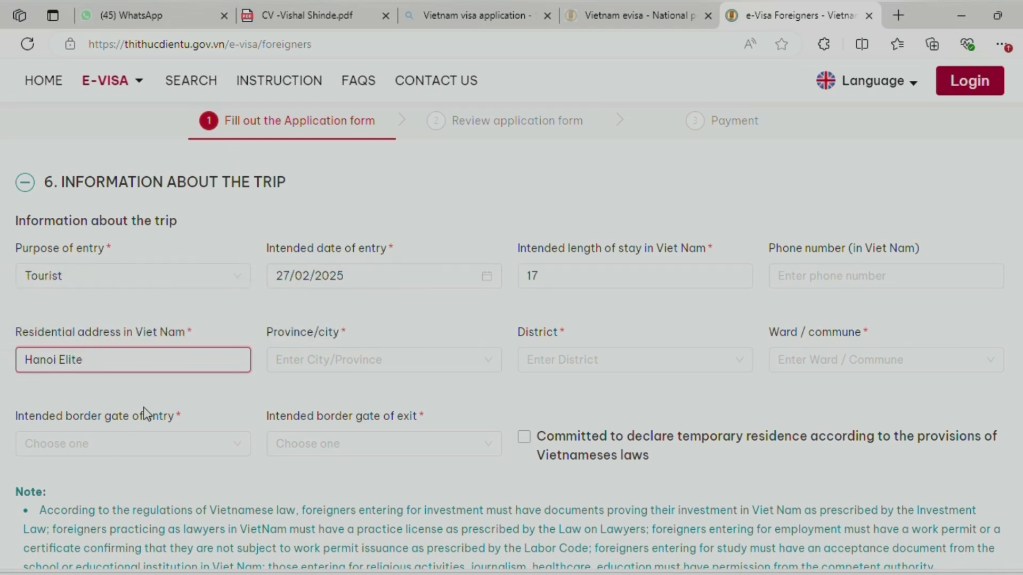
text( Hotel)
Set the province/city of the Vietnam address to HA NOI City
click(361, 363)
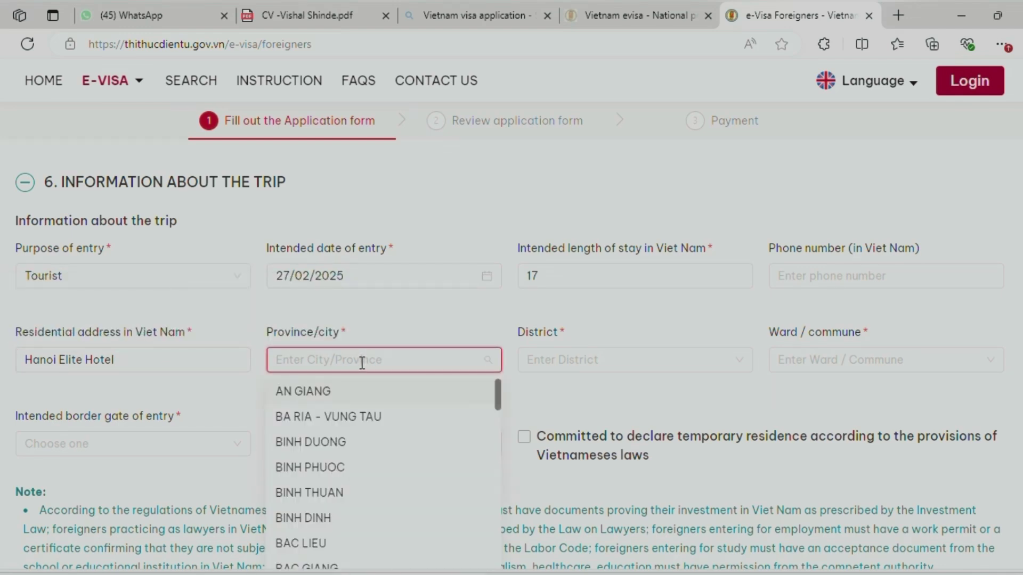
scroll(367, 353, down, 2)
scroll(350, 358, down, 2)
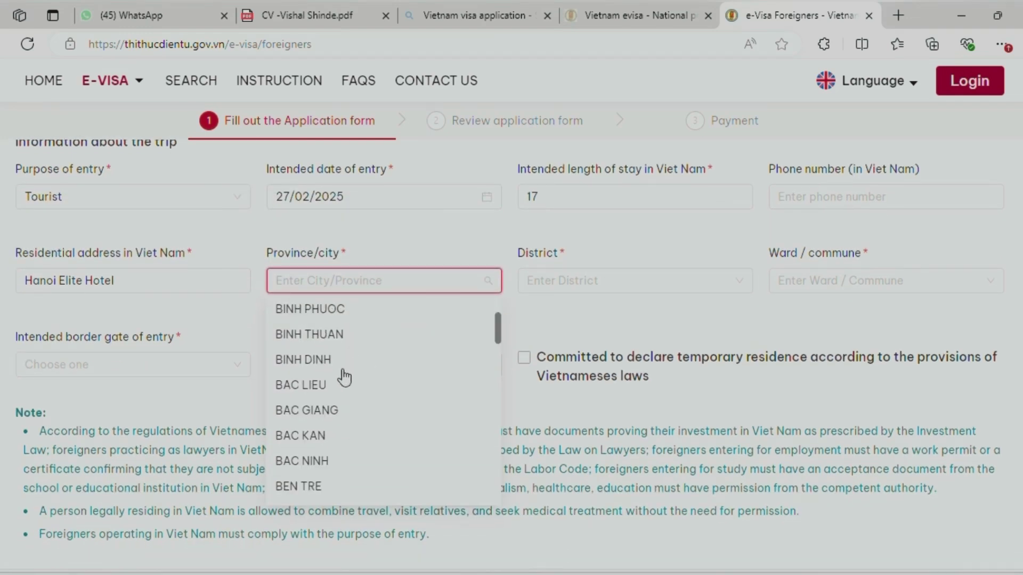
scroll(341, 397, down, 1)
scroll(338, 400, down, 2)
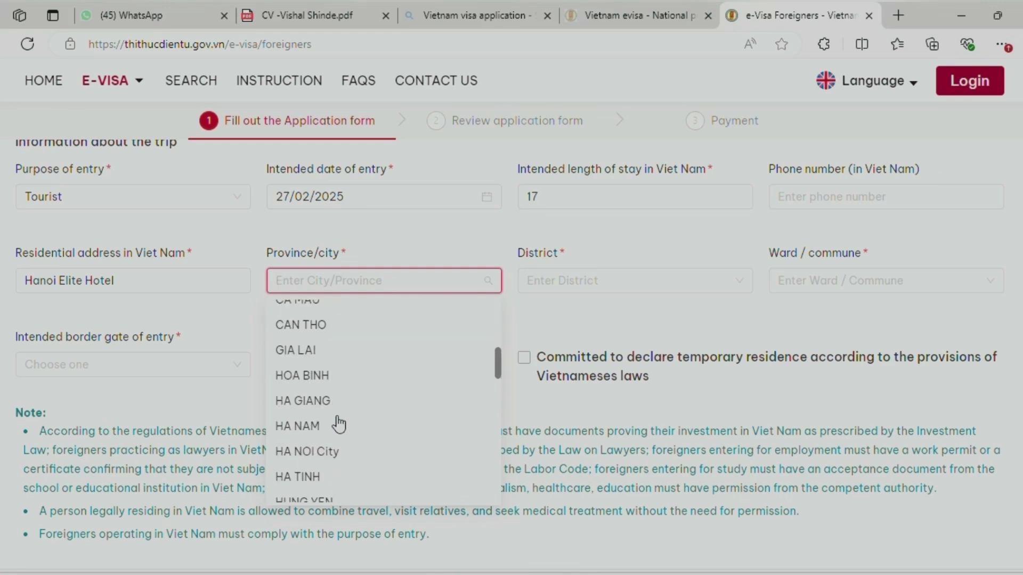
click(327, 452)
Choose HOAN KIEM District and HANG BUOM Ward for the address
click(530, 282)
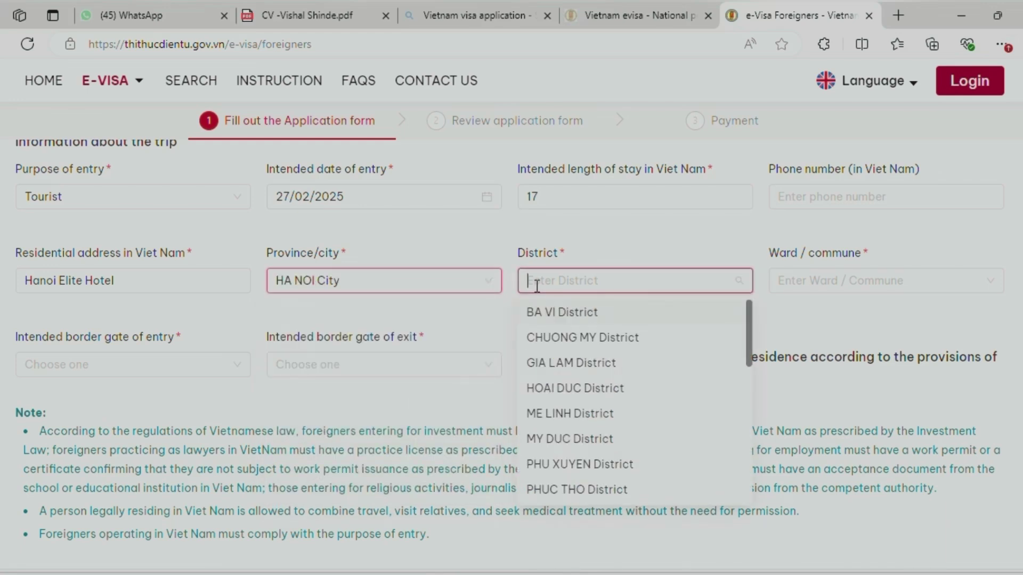
scroll(613, 384, down, 1)
scroll(615, 396, down, 2)
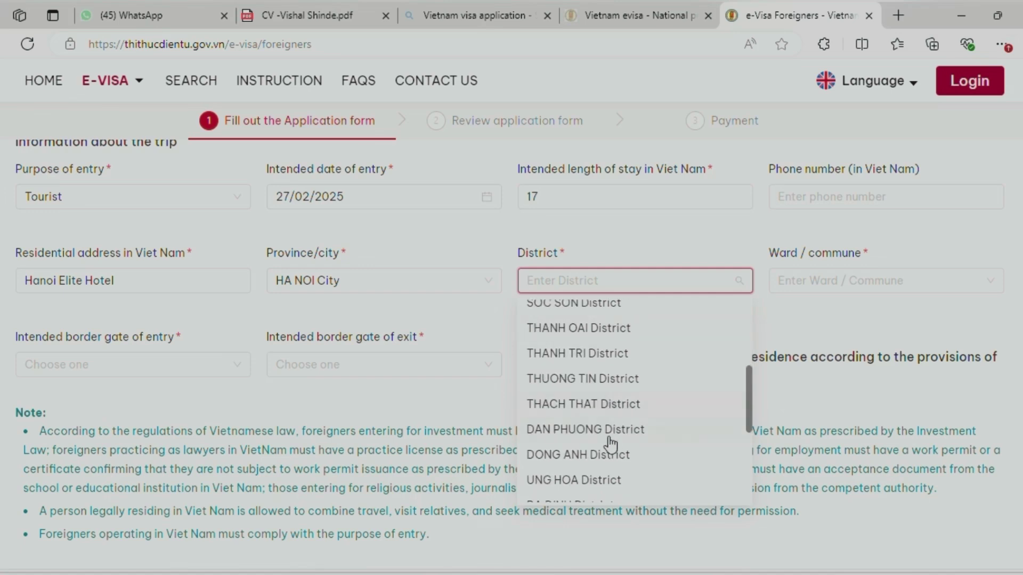
scroll(611, 445, down, 2)
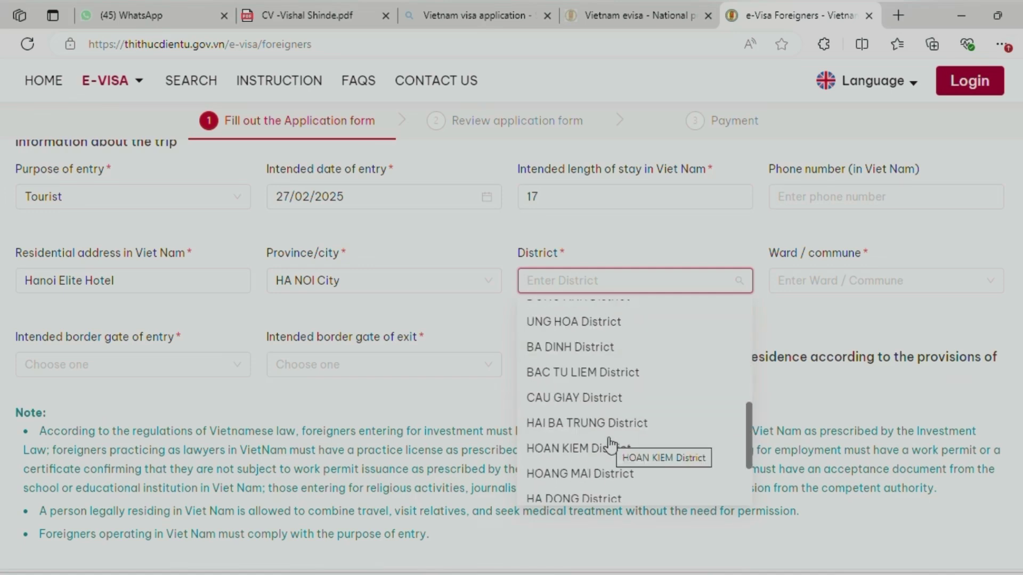
click(589, 452)
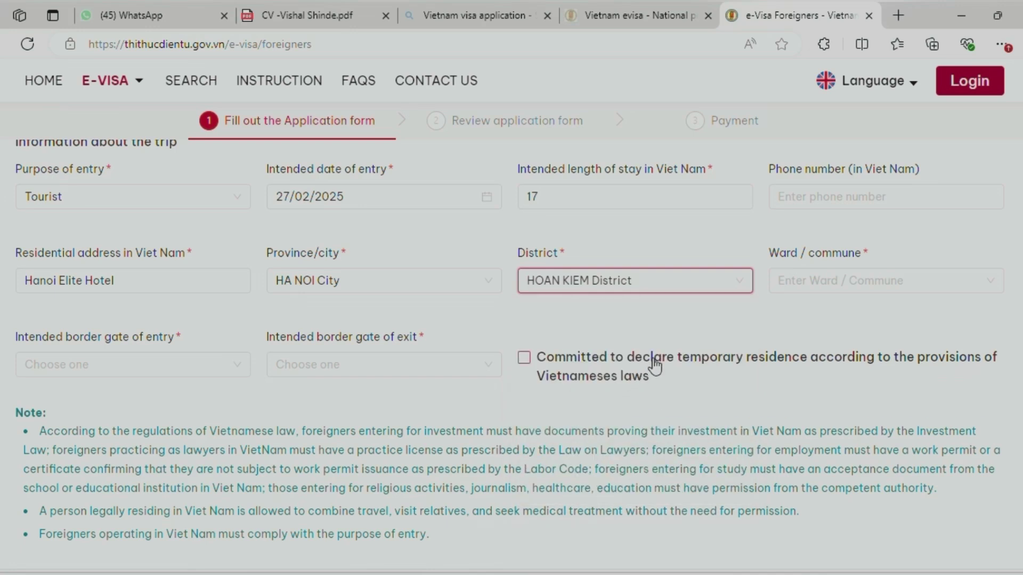
click(799, 285)
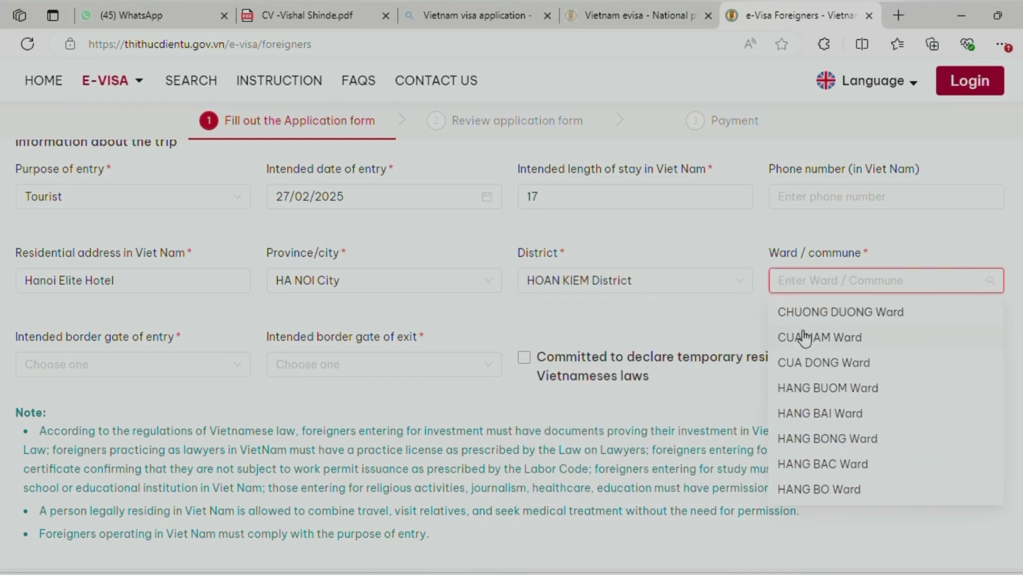
click(820, 389)
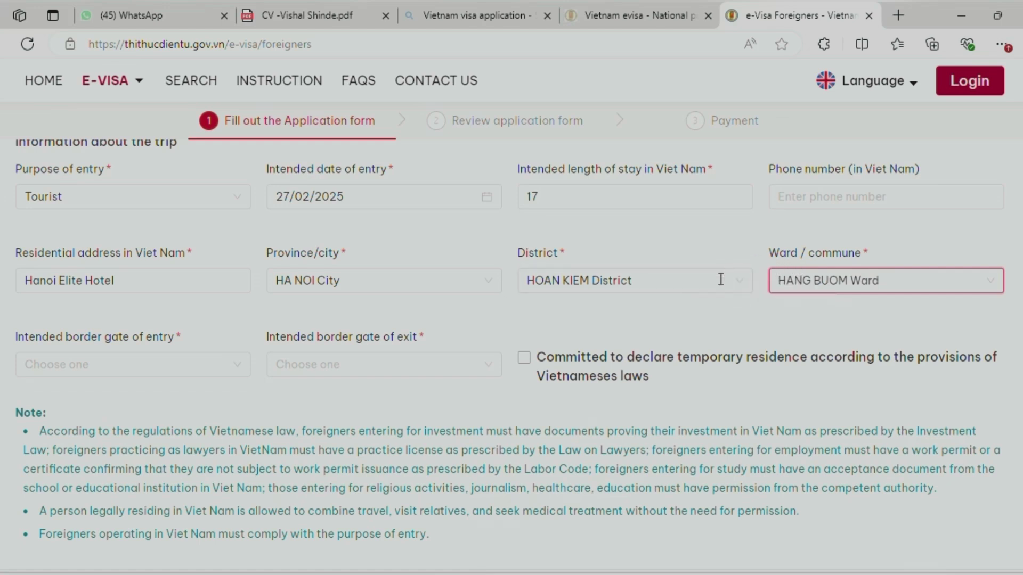
click(702, 322)
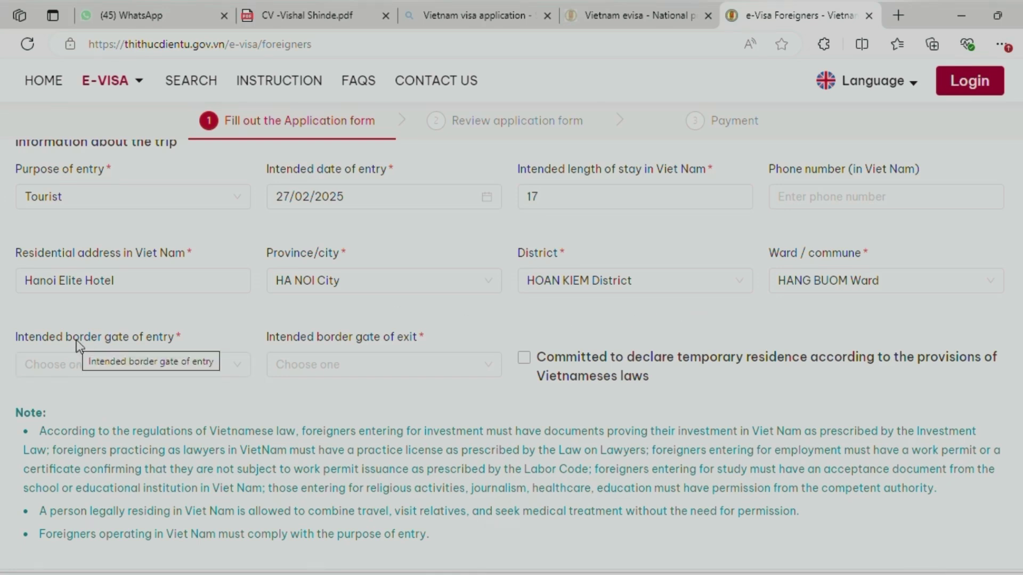
Set the intended border gate of entry to Noi Bai Int Airport
click(84, 358)
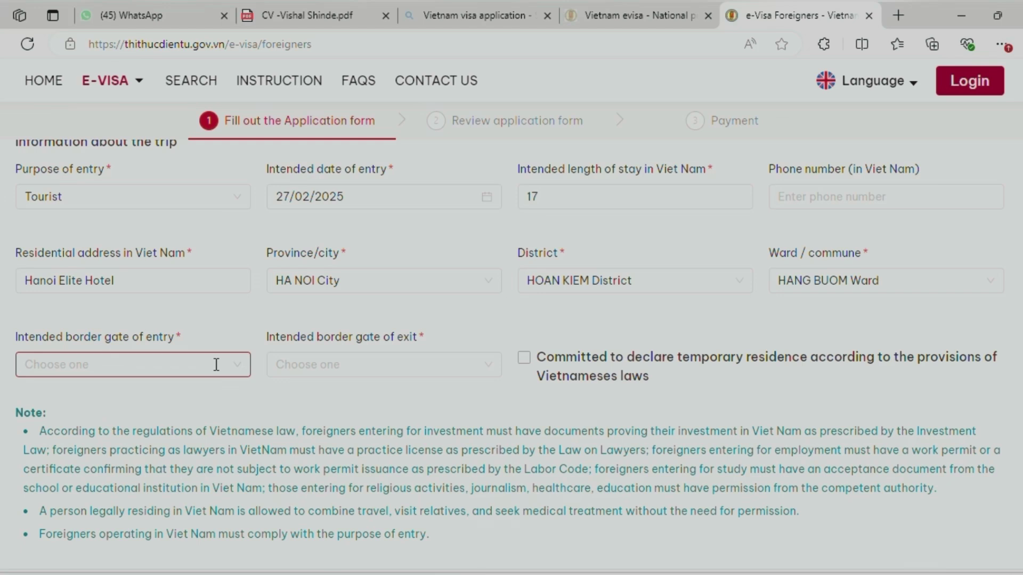
click(215, 365)
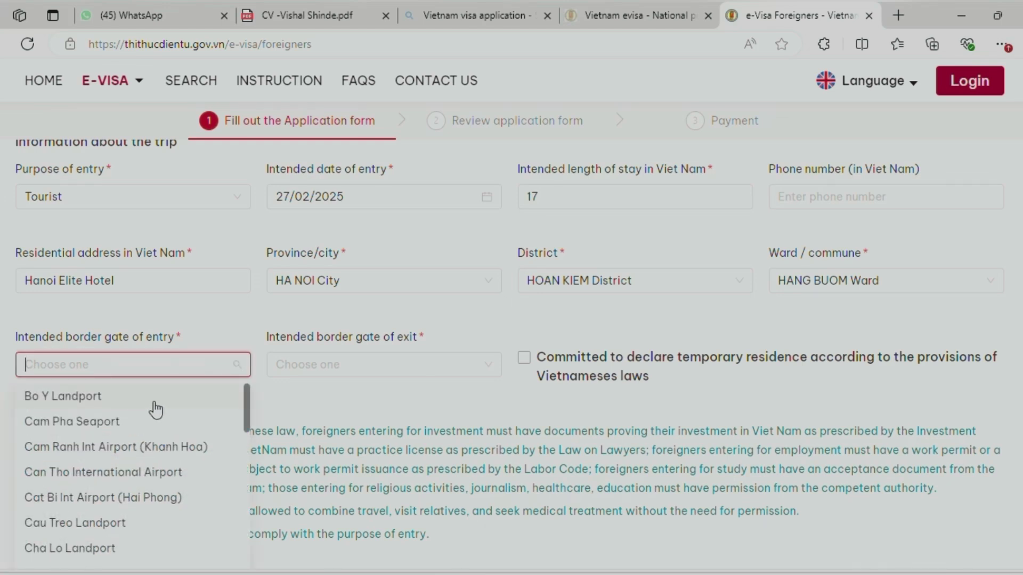
scroll(154, 410, down, 2)
scroll(148, 437, down, 2)
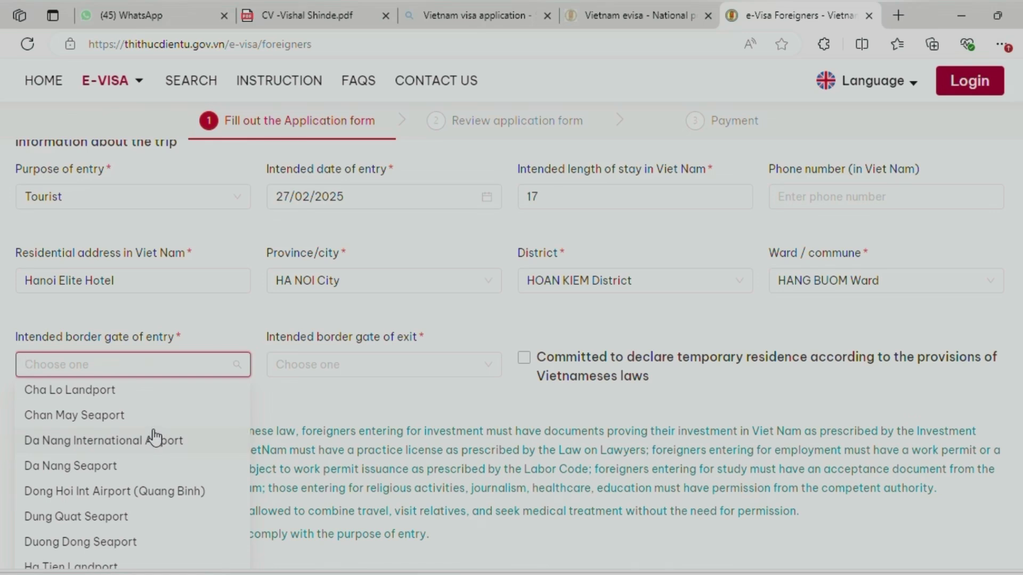
scroll(155, 440, down, 2)
scroll(152, 443, down, 2)
scroll(137, 482, down, 5)
scroll(122, 504, down, 1)
click(96, 474)
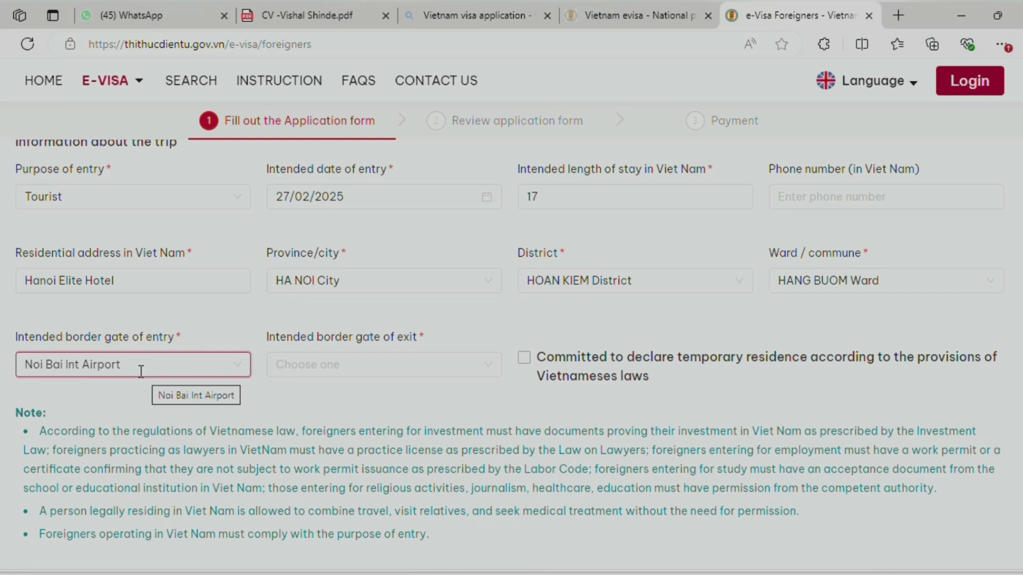
Set the intended border gate of exit to Tan Son Nhat Int Airport
click(351, 365)
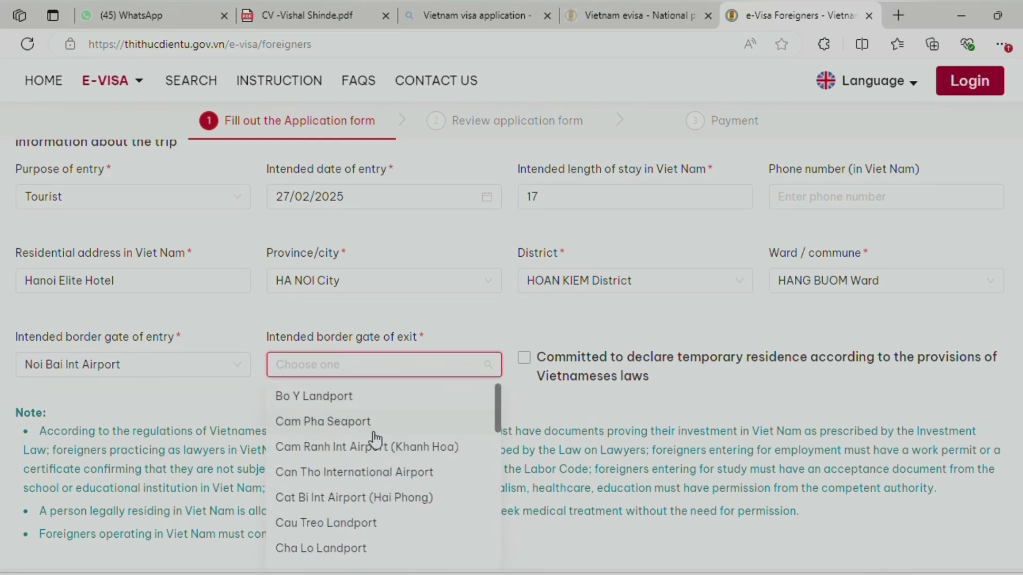
scroll(375, 439, down, 5)
scroll(376, 439, down, 9)
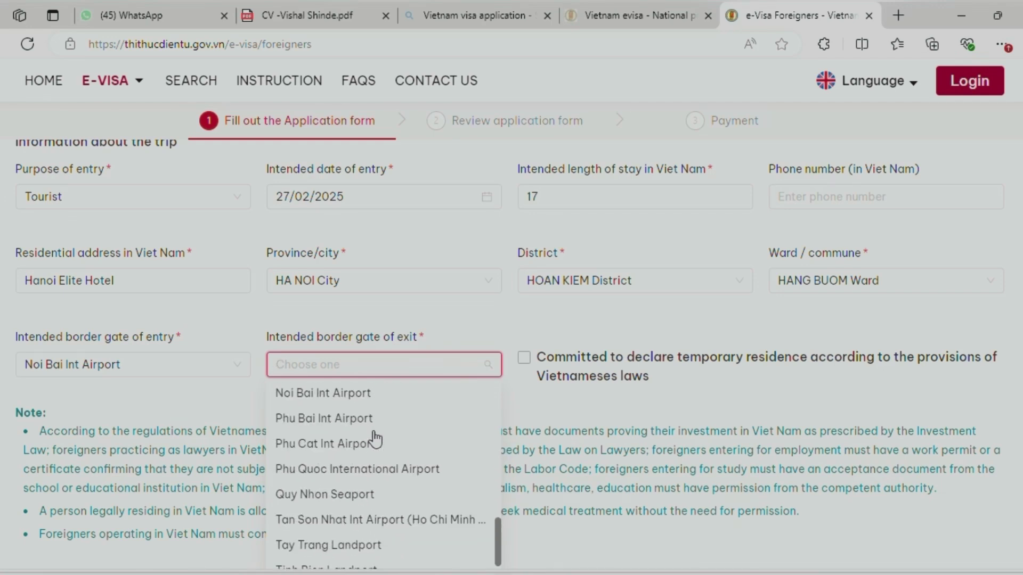
scroll(376, 440, down, 3)
click(367, 447)
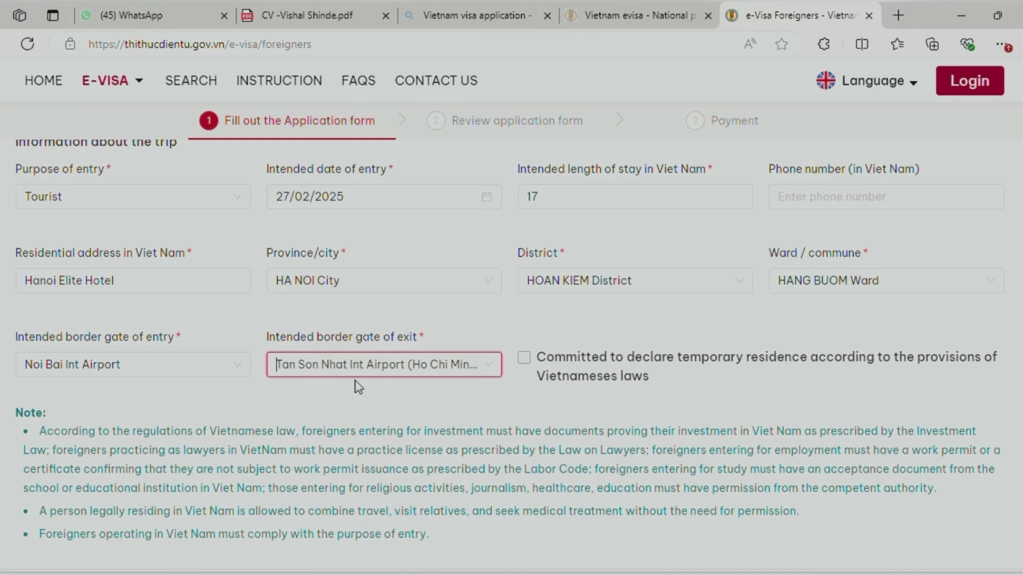
click(387, 400)
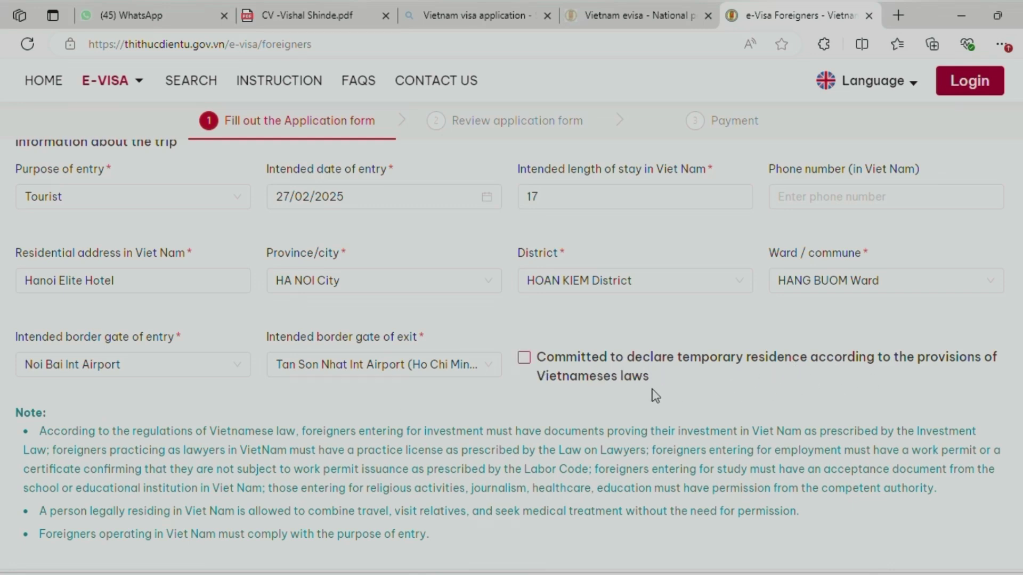
Tick the temporary-residence commitment and leave the contact-agency answer at No after trying Yes
click(524, 358)
scroll(432, 350, down, 1)
scroll(368, 376, down, 1)
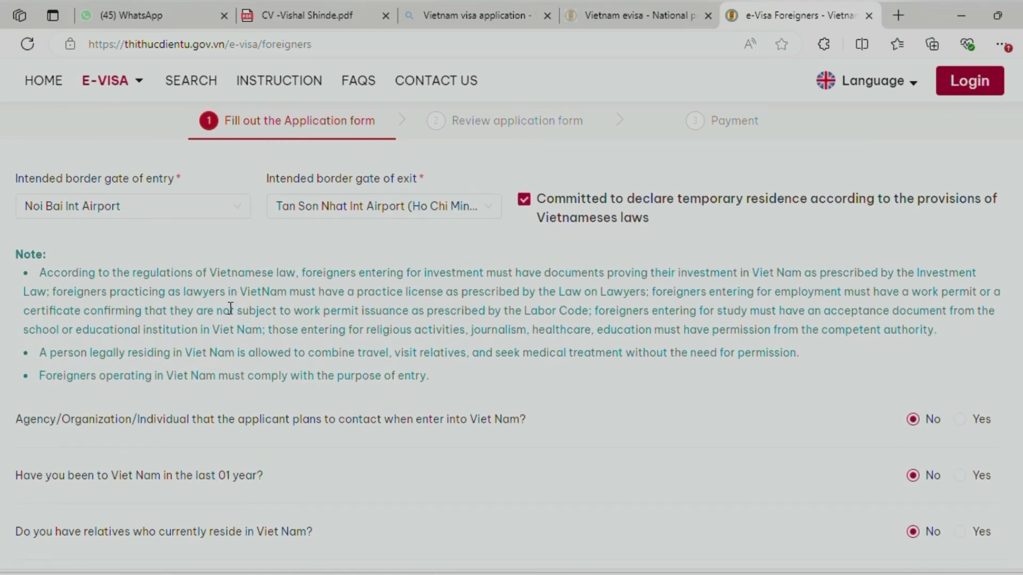
scroll(240, 302, down, 2)
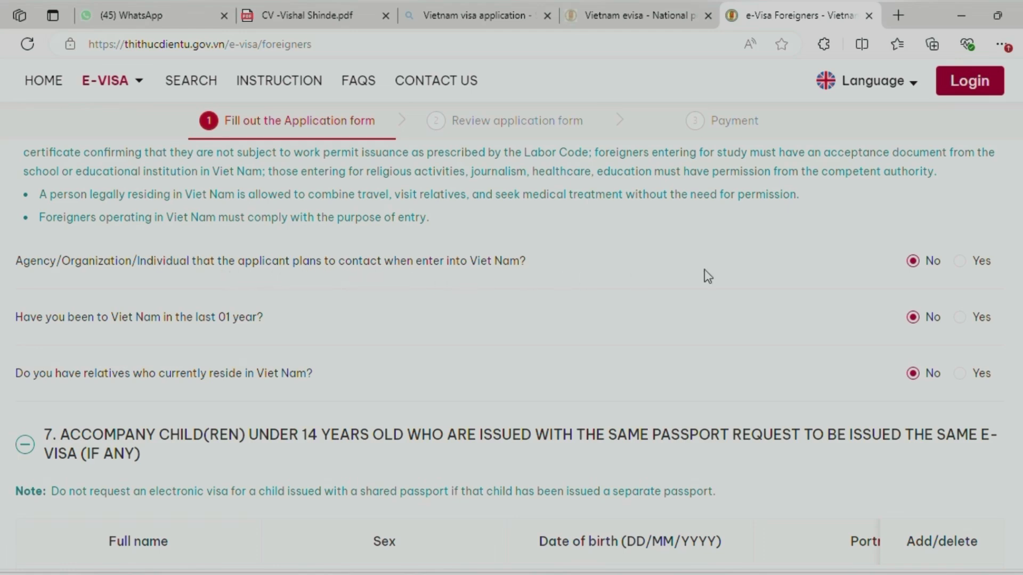
click(959, 260)
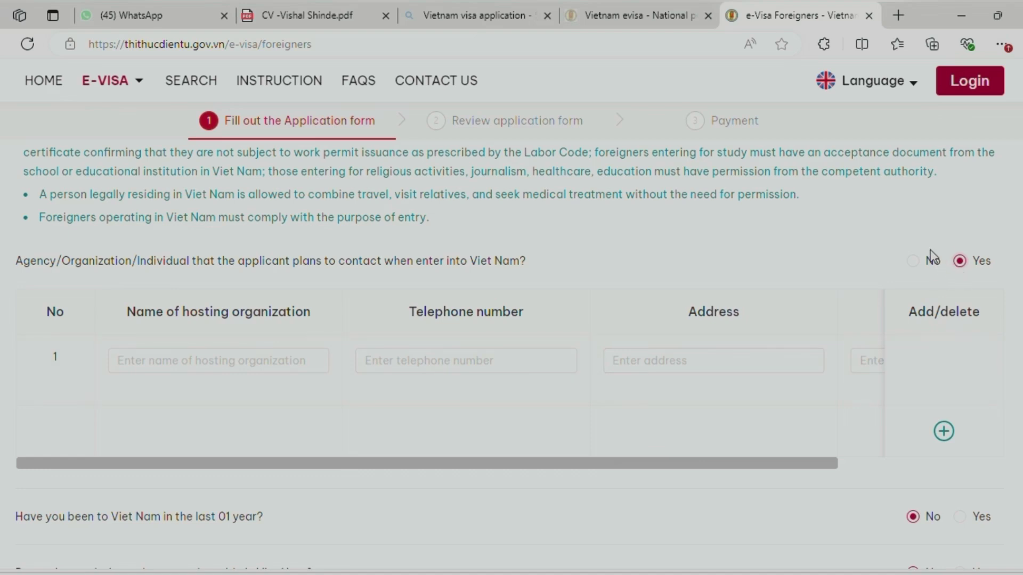
click(915, 261)
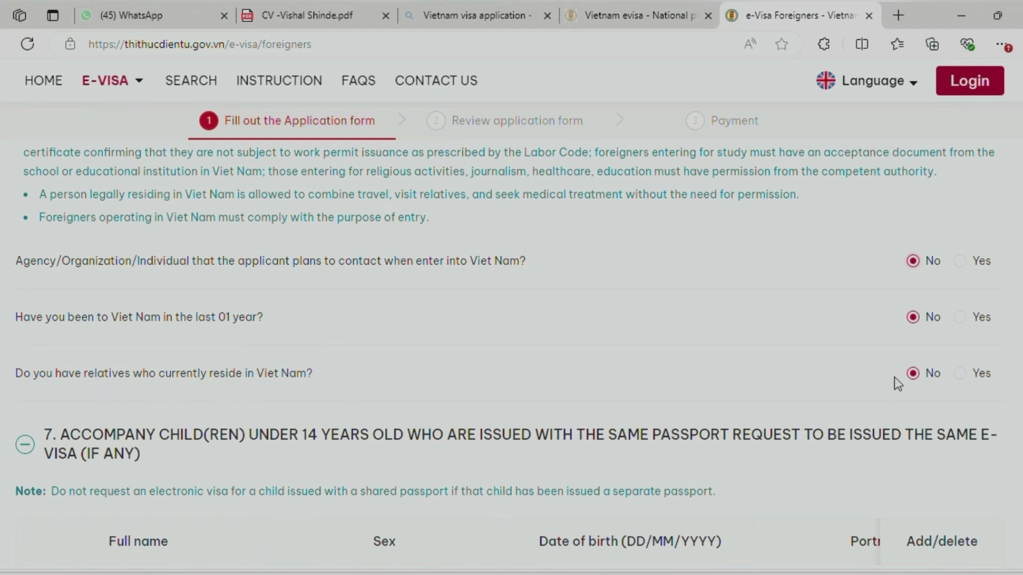
scroll(306, 384, down, 4)
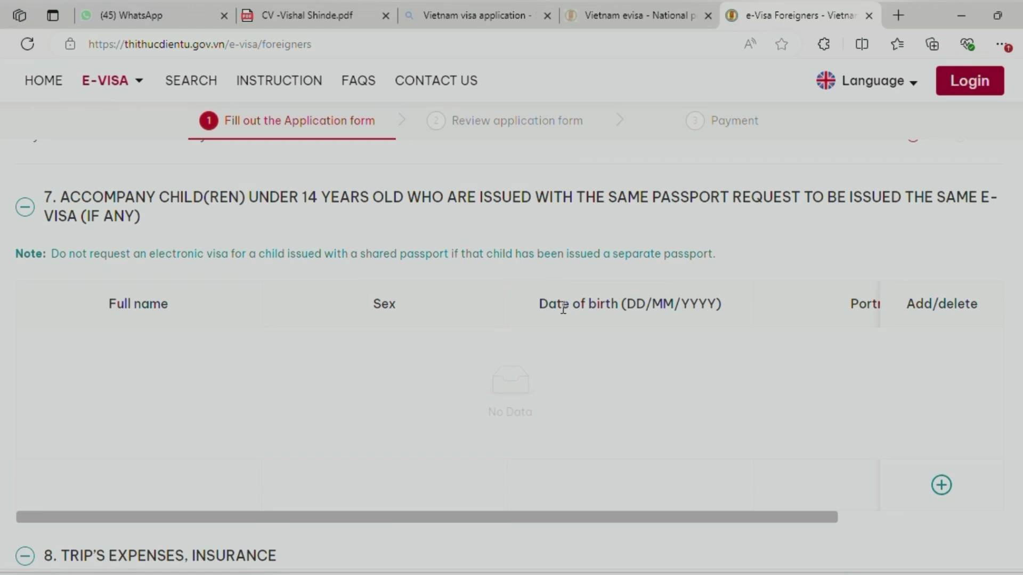
Fill the intended expenses with the saved value 1300 USD
scroll(563, 307, down, 5)
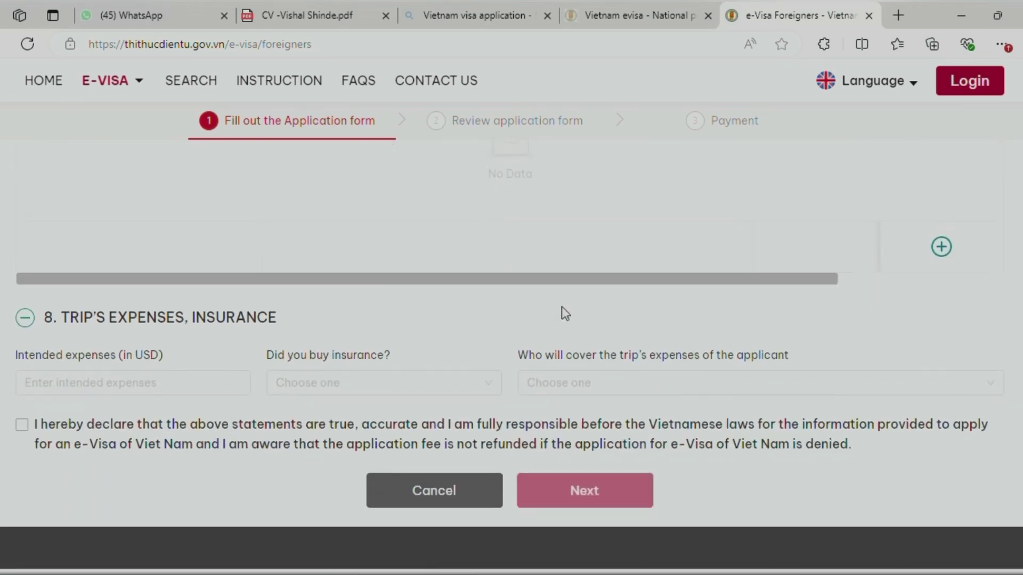
scroll(561, 307, down, 2)
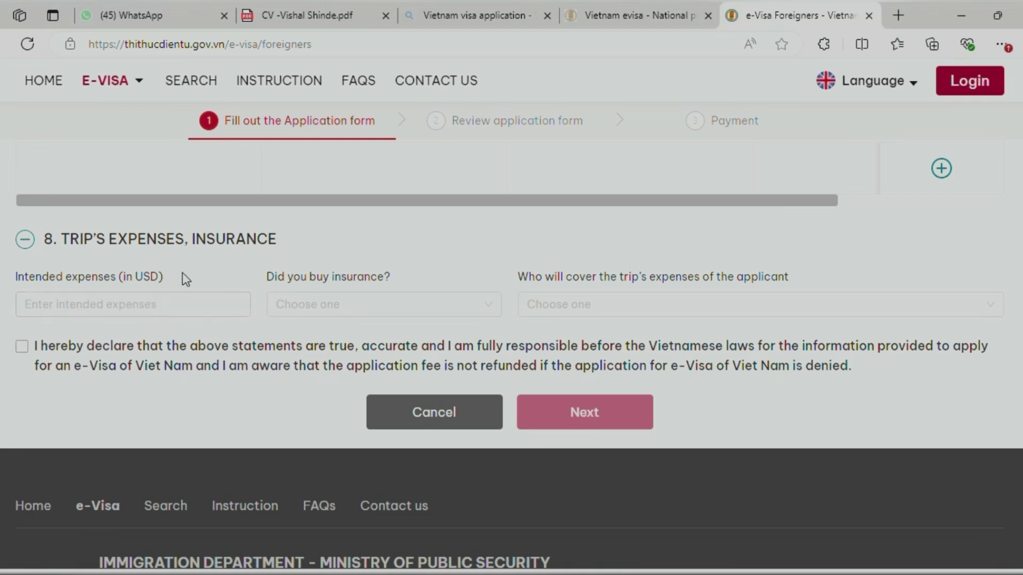
click(38, 304)
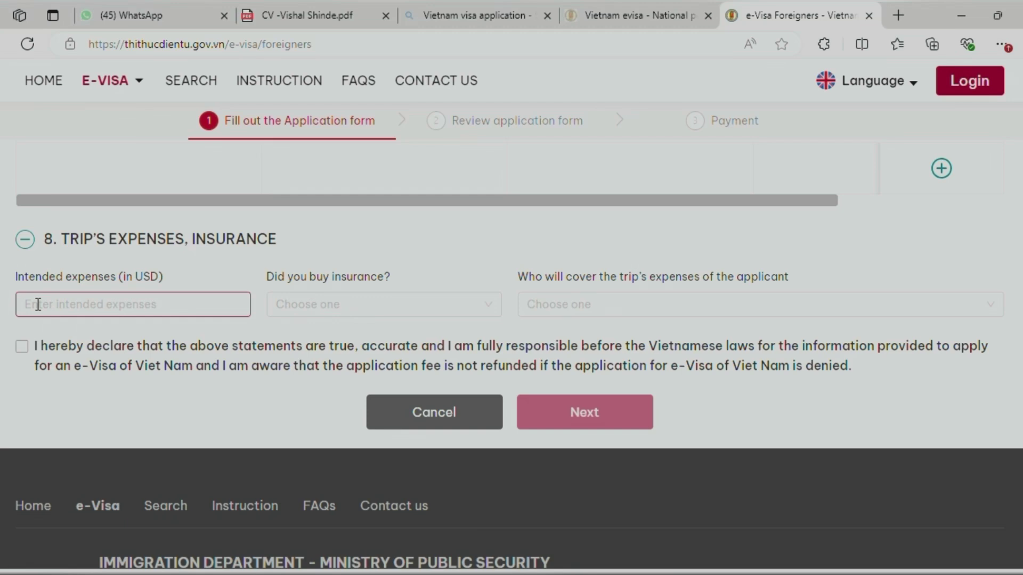
click(38, 304)
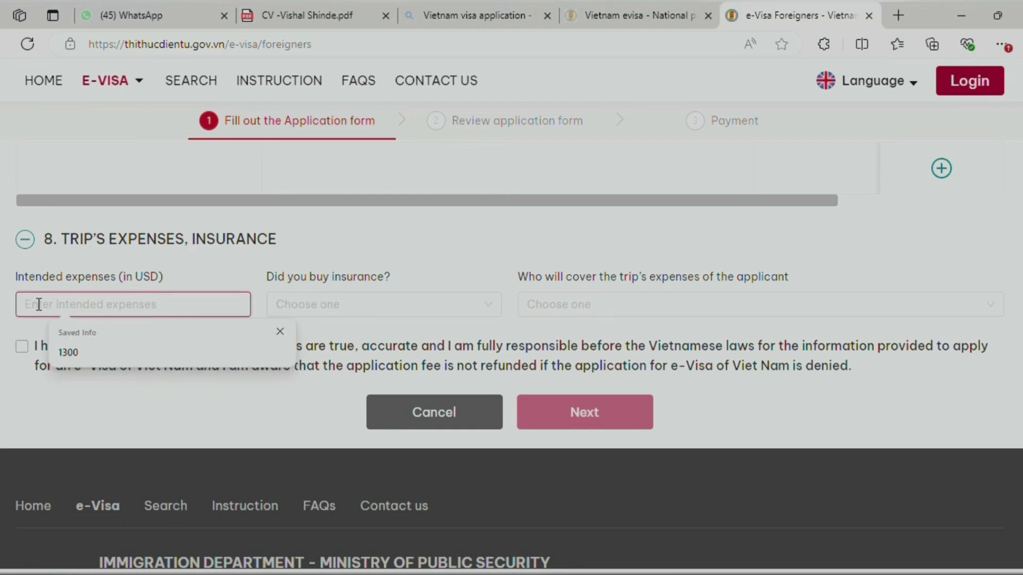
click(72, 353)
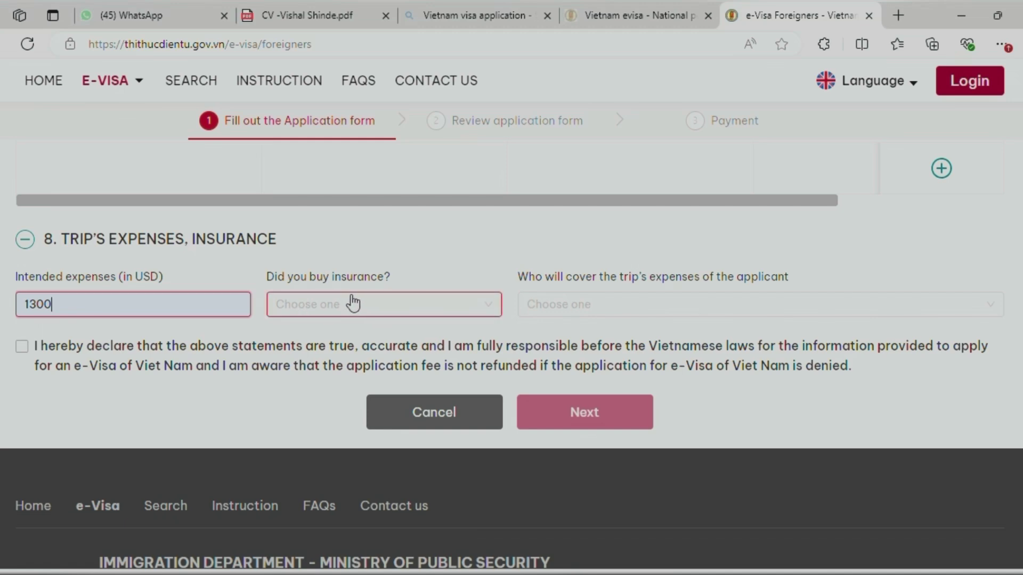
Answer No for insurance, Personal for who covers expenses, and Cash for payment
click(357, 312)
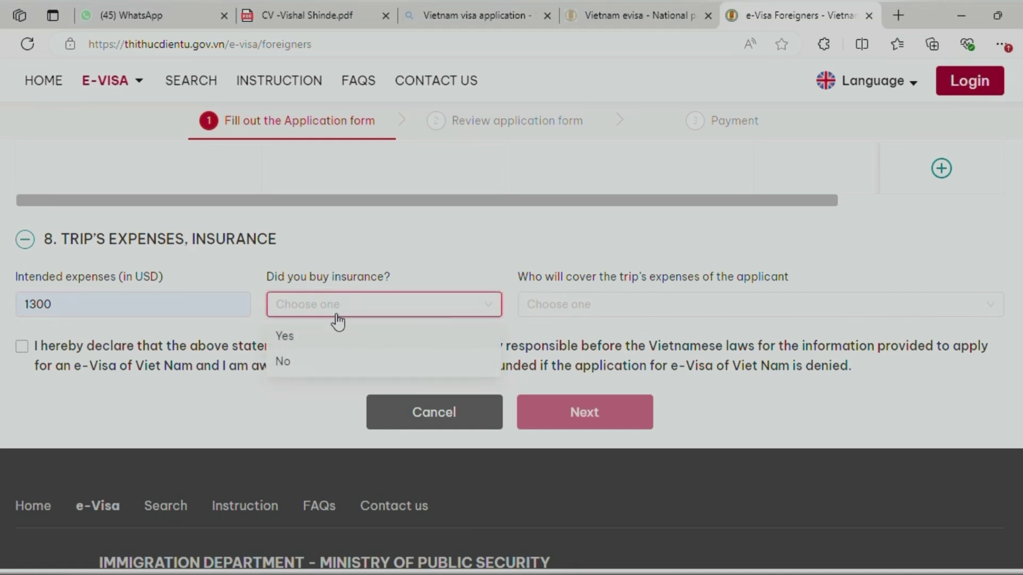
click(294, 361)
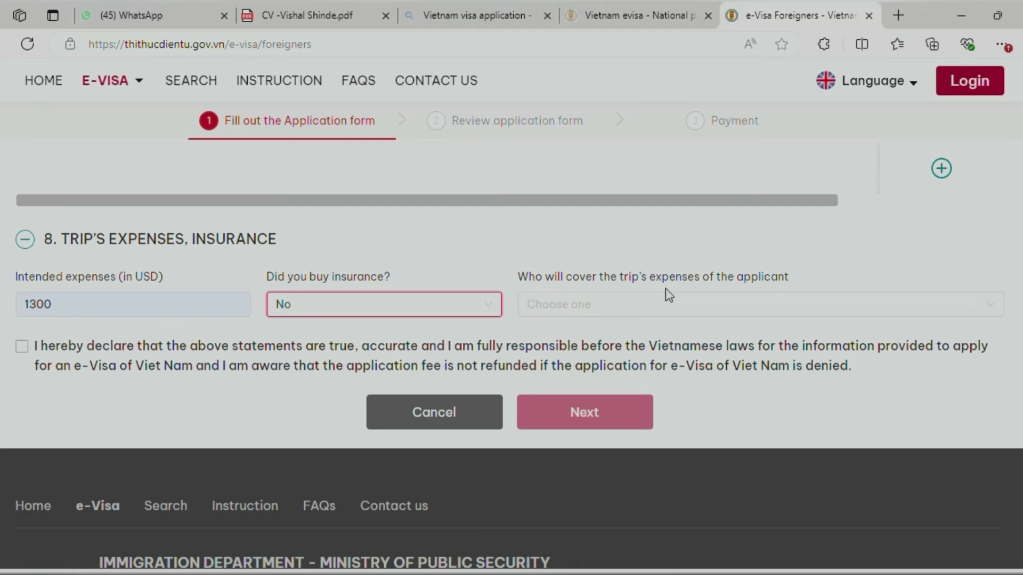
click(646, 314)
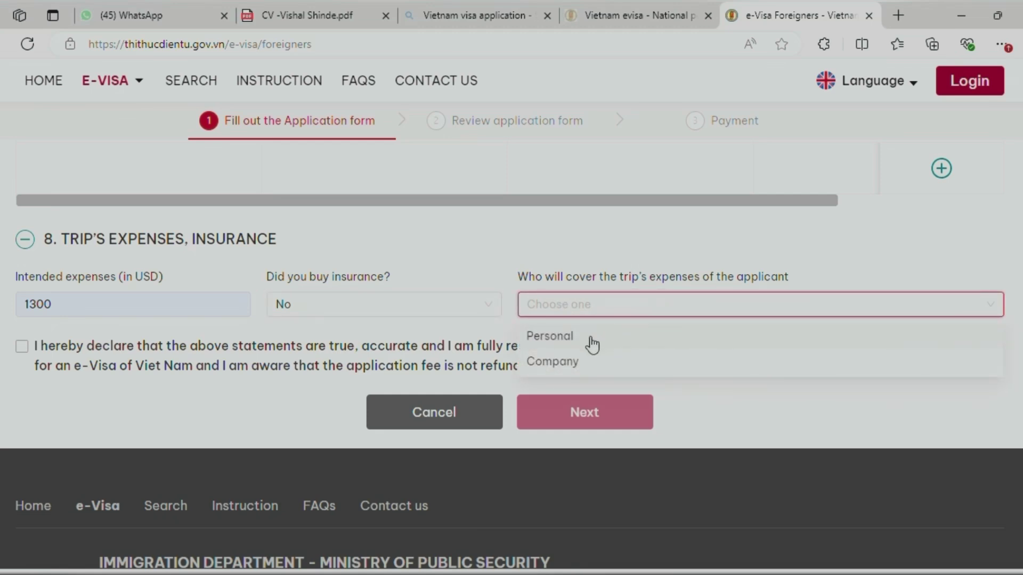
click(570, 340)
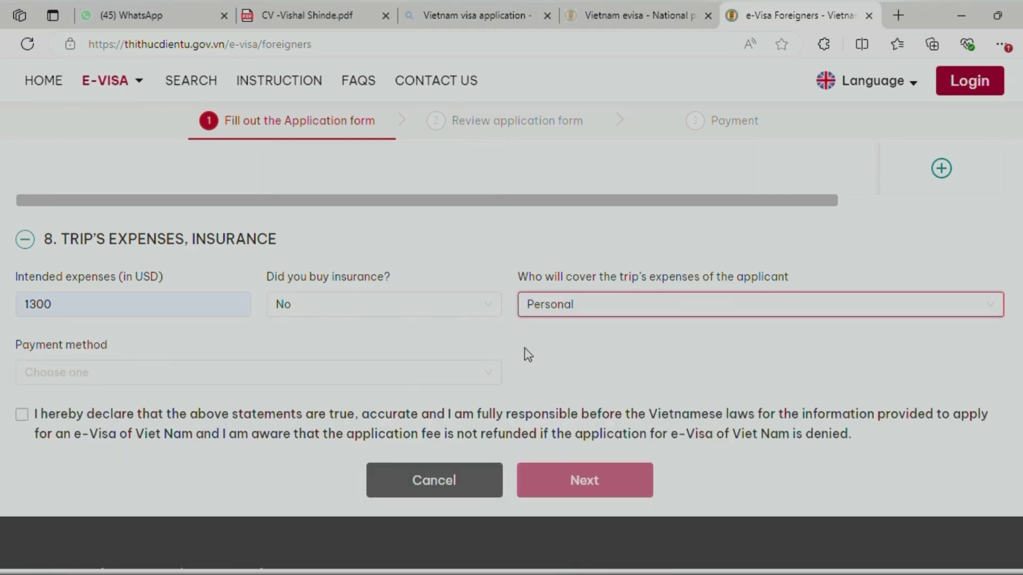
click(87, 376)
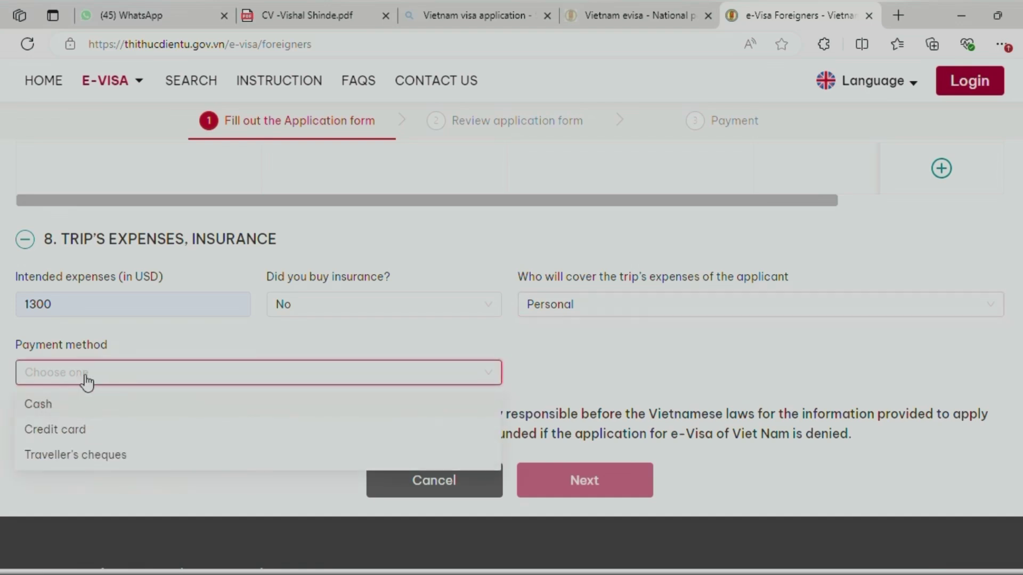
click(80, 405)
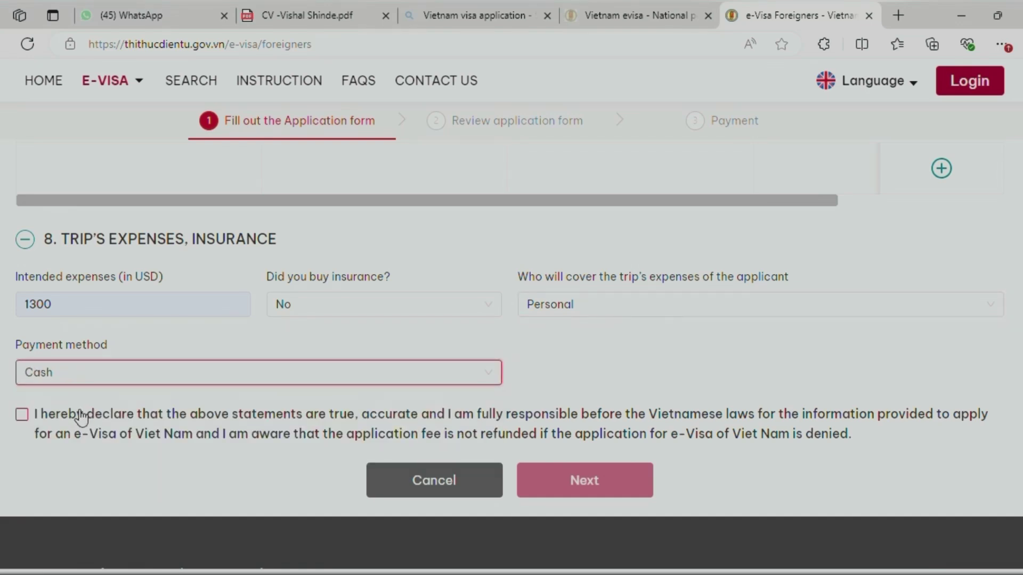
Accept the declaration and continue to the Review application form step
click(22, 416)
scroll(260, 441, down, 1)
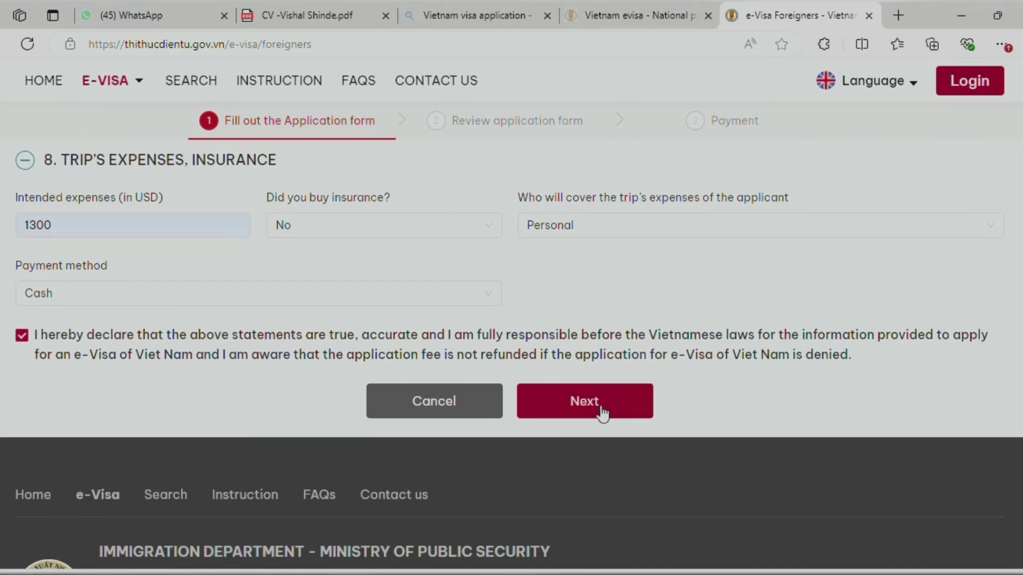
click(584, 401)
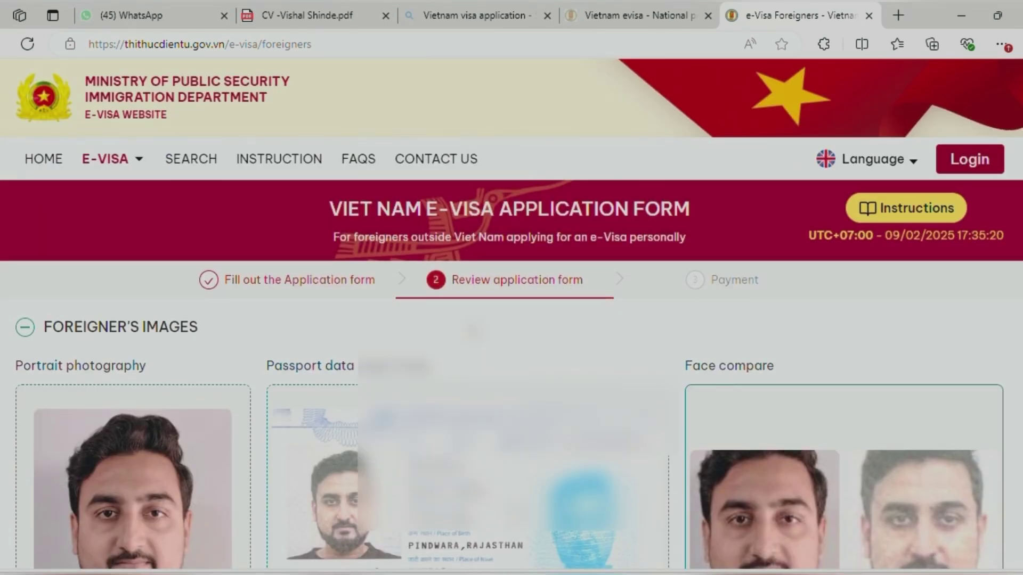
Enter the security code and submit the reviewed application
scroll(564, 296, down, 1)
scroll(495, 339, down, 8)
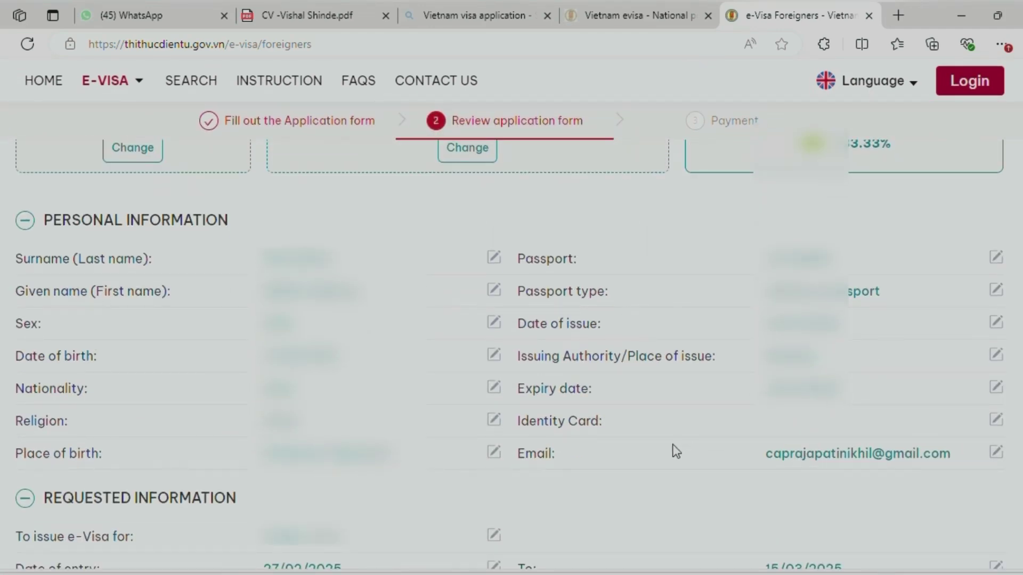
scroll(651, 480, down, 1)
scroll(651, 479, down, 10)
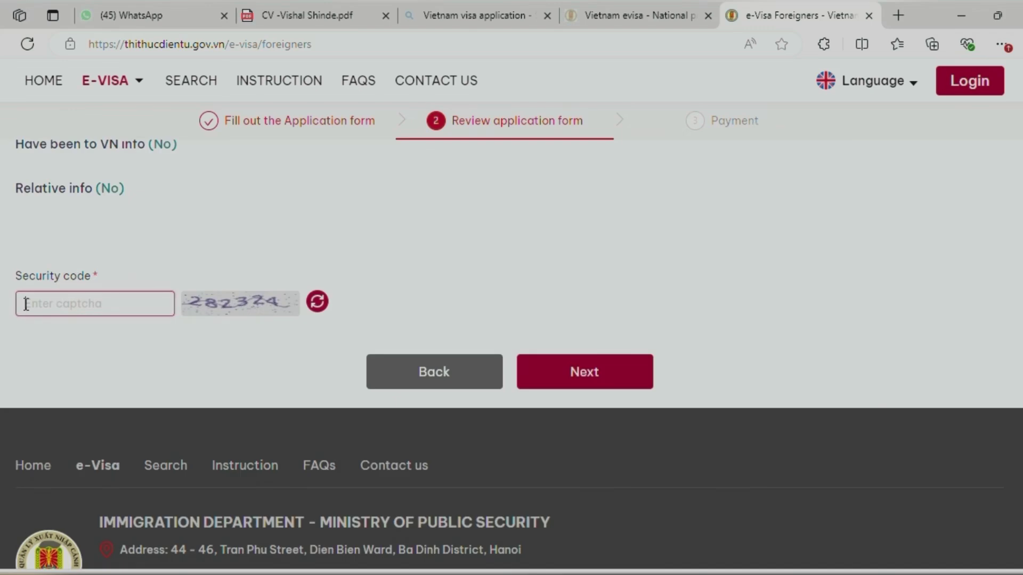
text(282324)
click(556, 374)
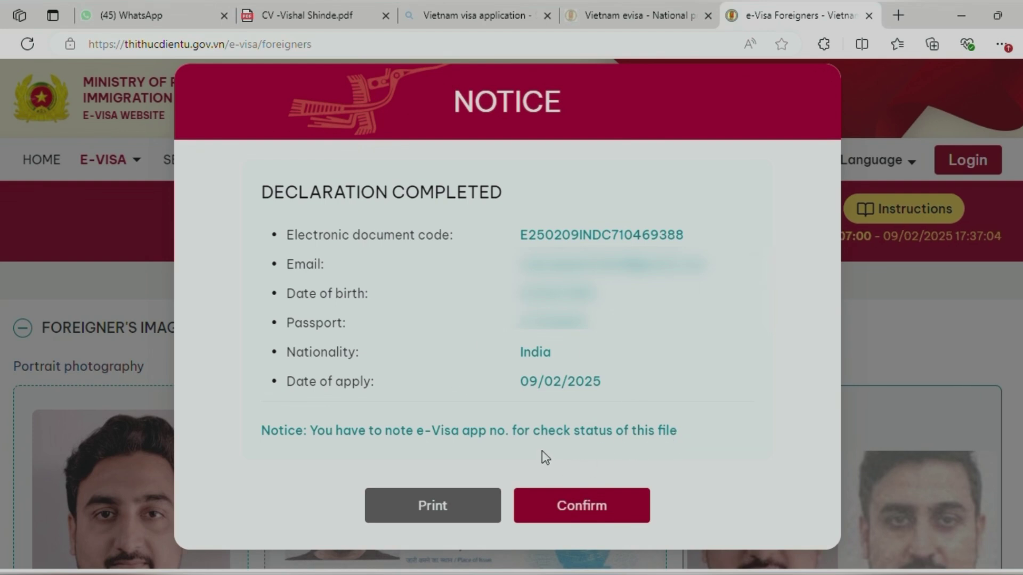
Confirm the completed declaration, tick 'I agree to pay' and proceed to Payment
click(564, 505)
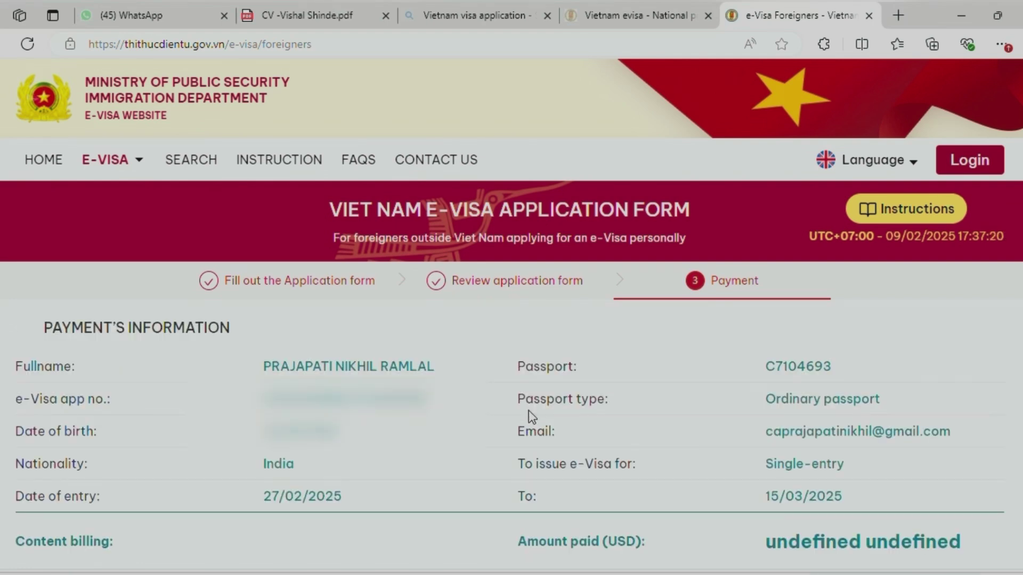
scroll(529, 410, down, 3)
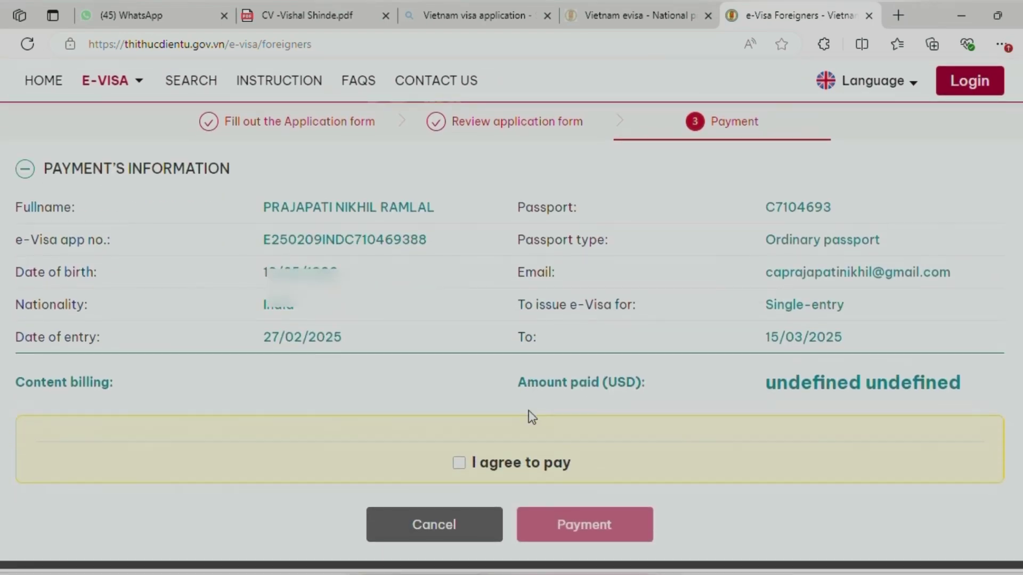
scroll(529, 410, down, 2)
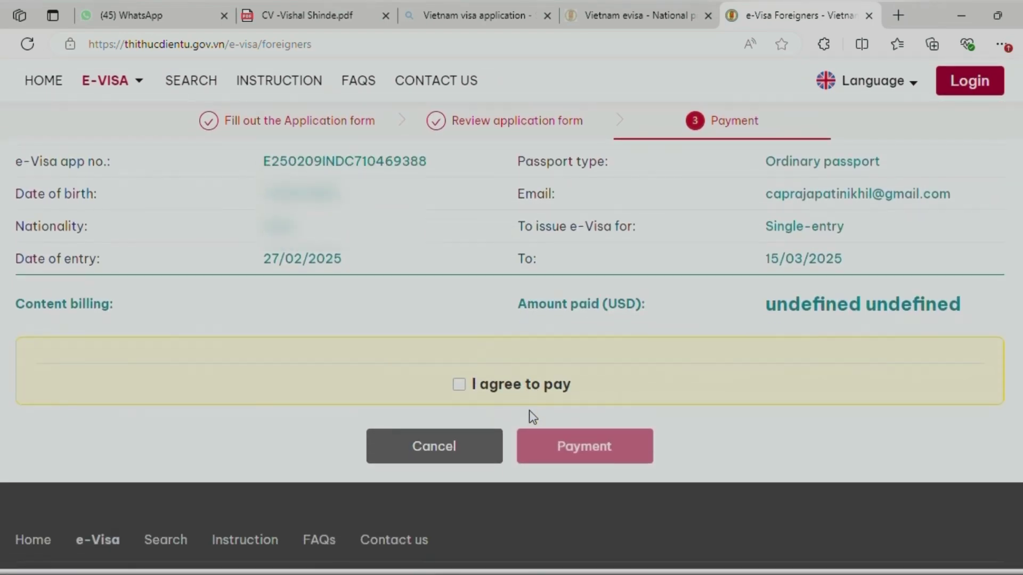
click(459, 385)
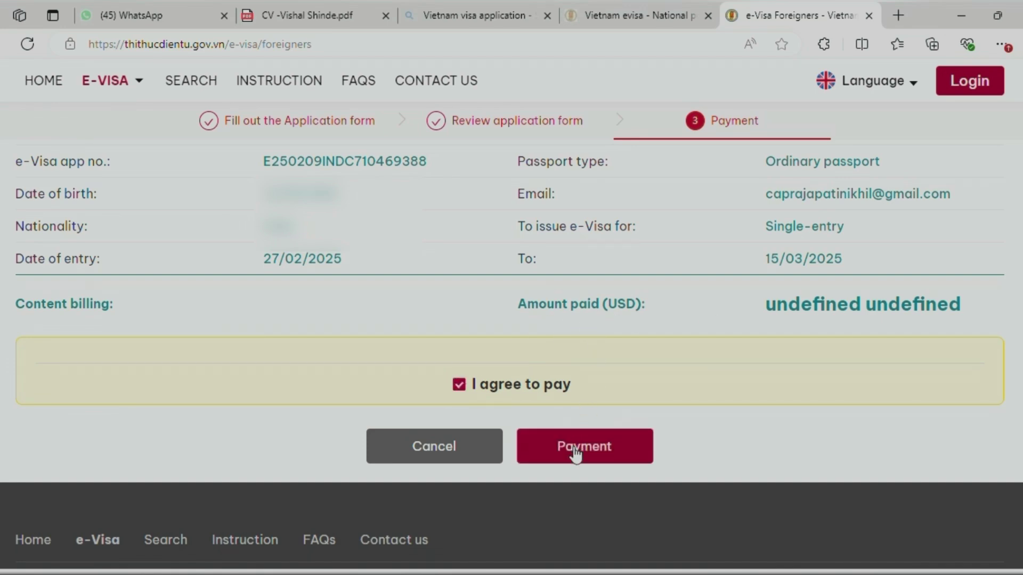
click(573, 446)
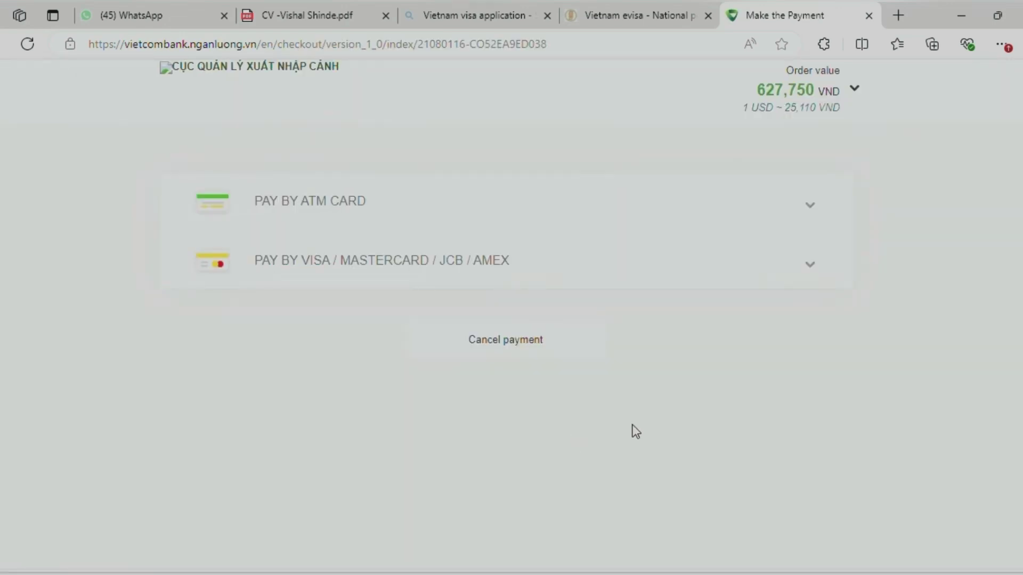
Check the ATM card banks, then choose VISA under international card payment
click(583, 218)
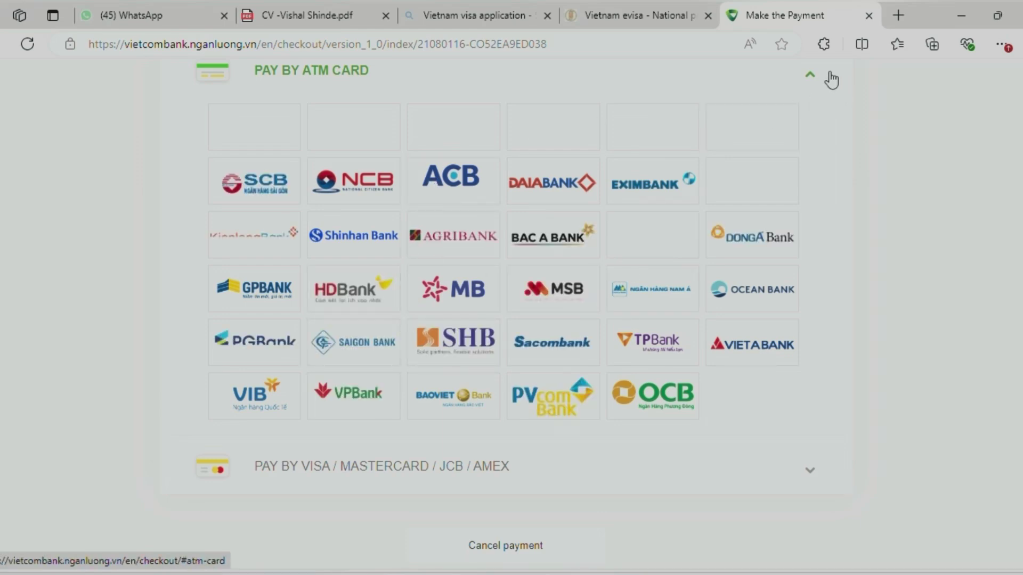
click(813, 78)
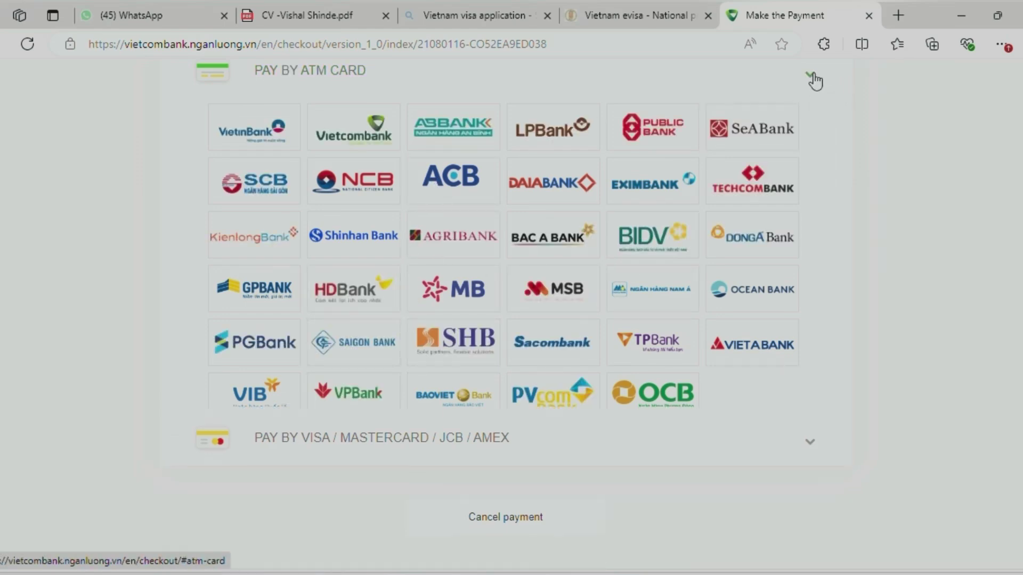
click(794, 132)
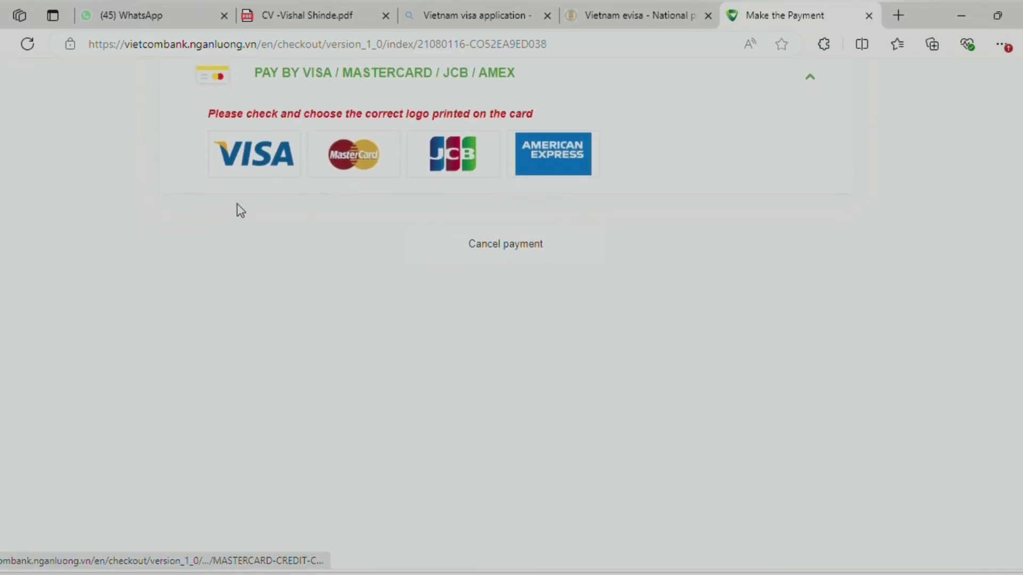
click(259, 156)
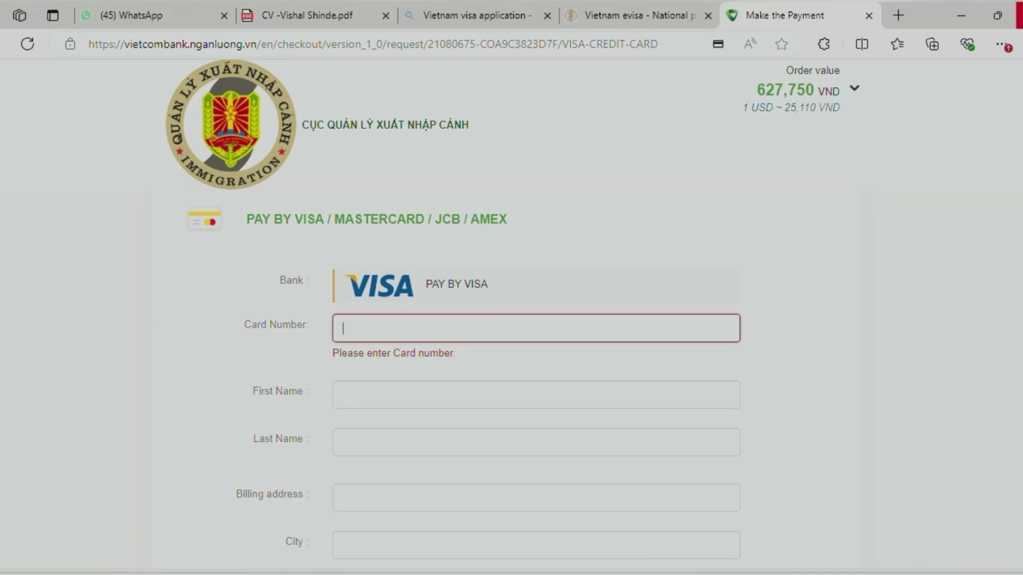
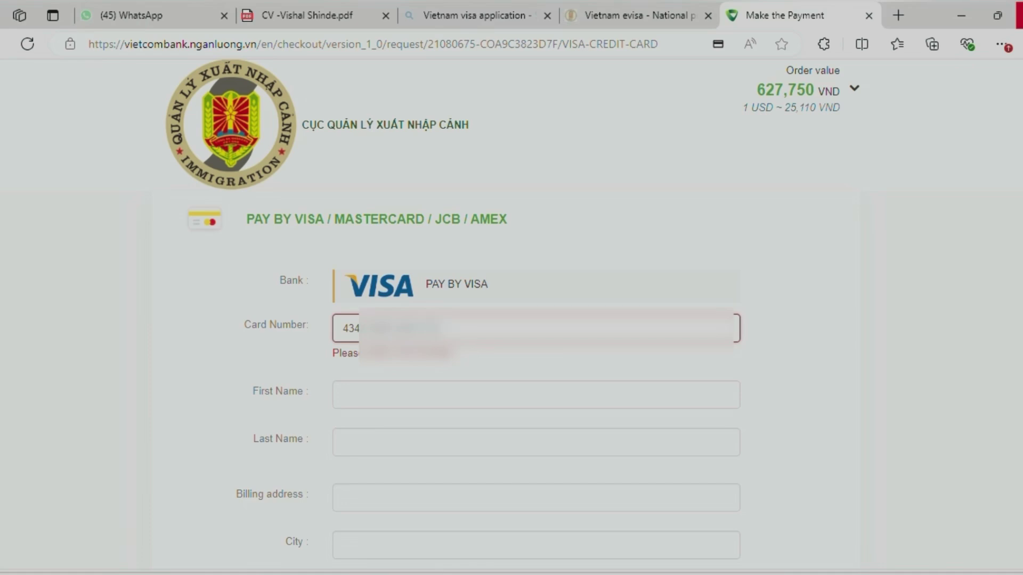
Enter the Visa card number and the cardholder's first and last name
click(384, 395)
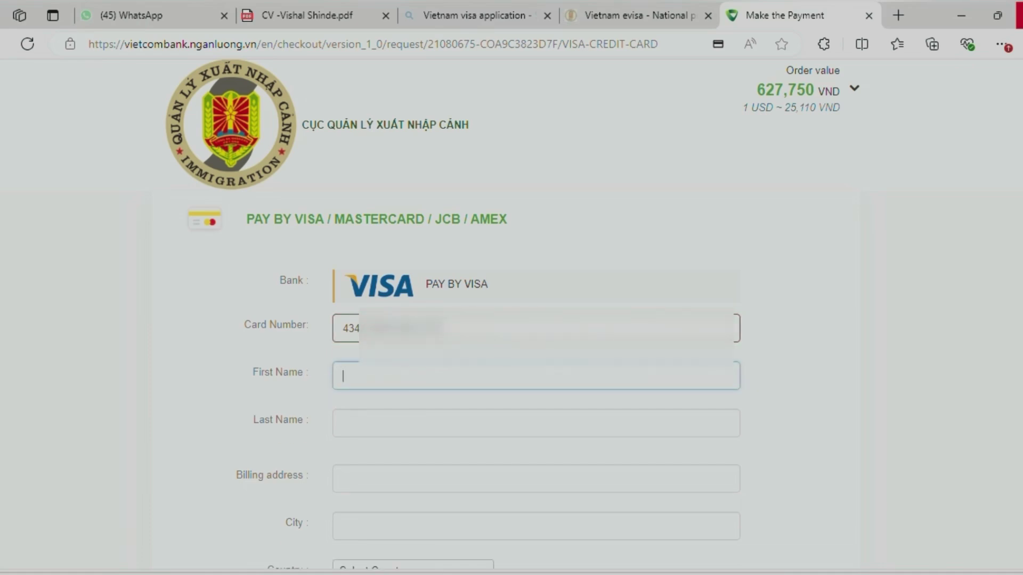
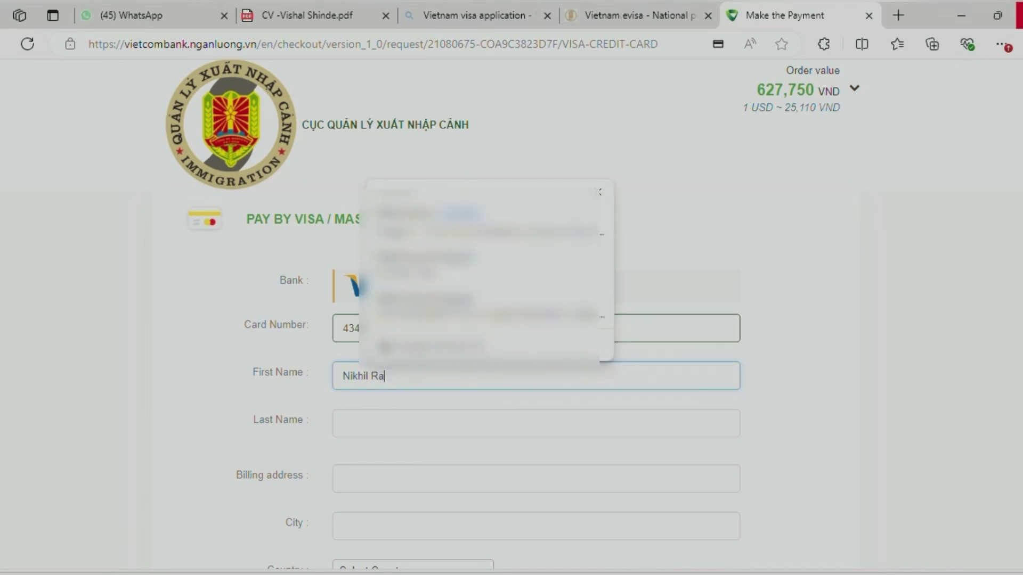
key(Tab)
text(Praj)
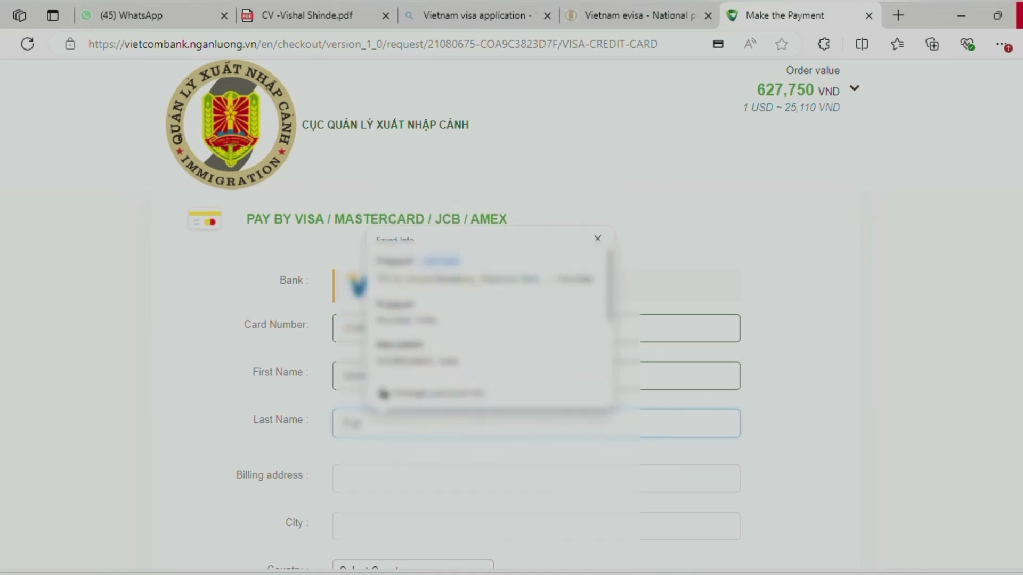
text(apati)
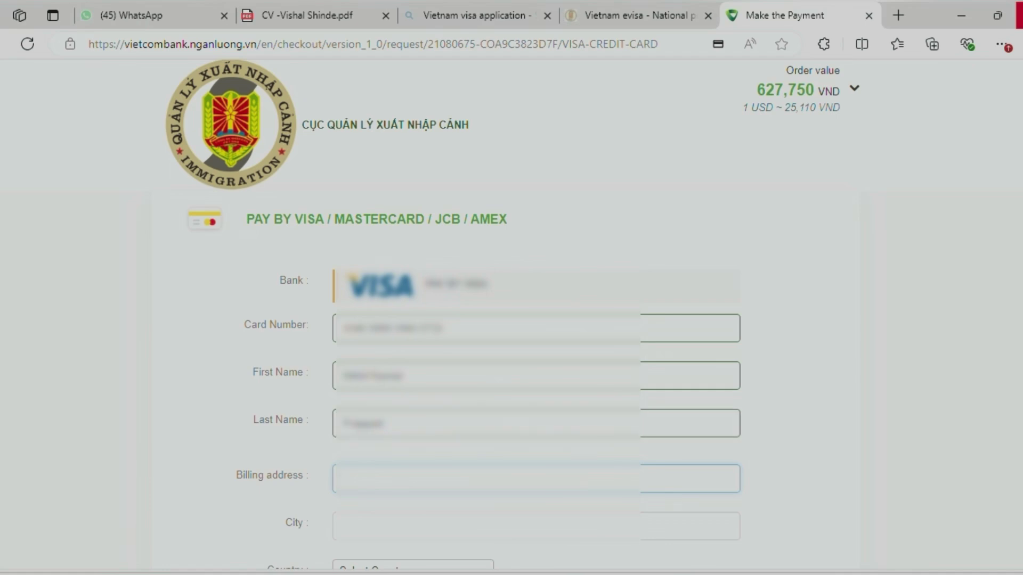
Fill in the billing address and city, and choose India as the billing country
text(701)
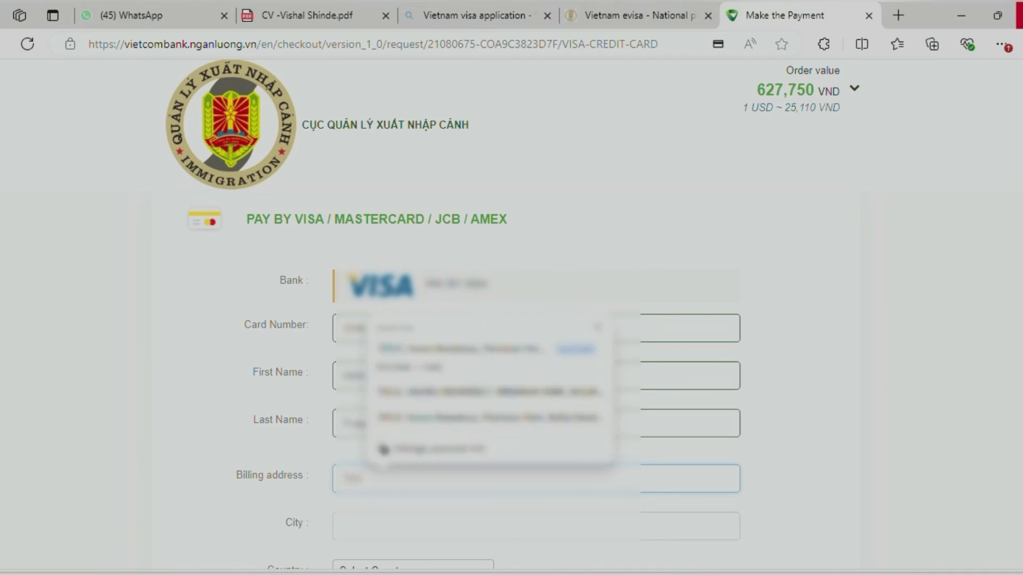
click(490, 521)
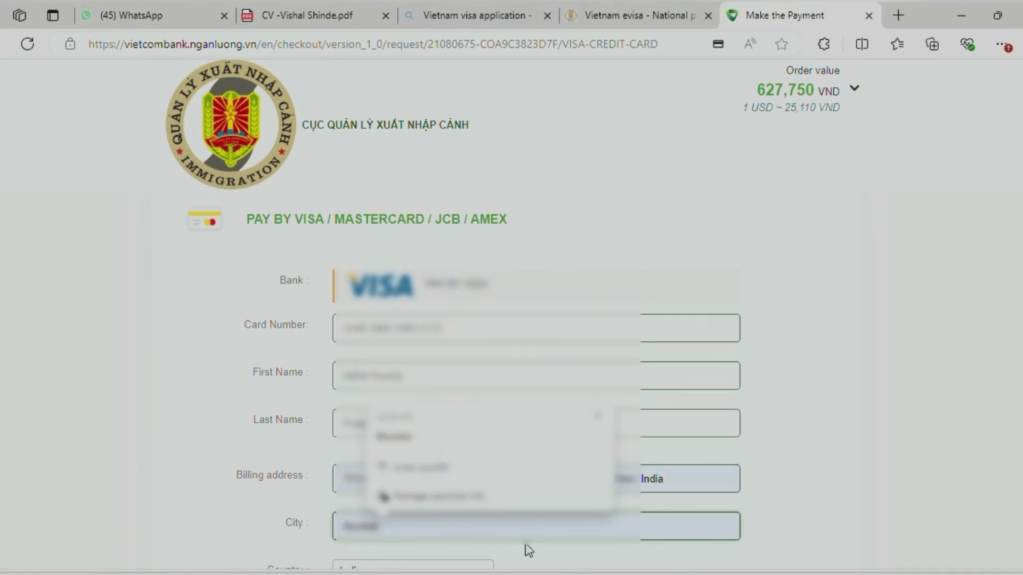
click(528, 550)
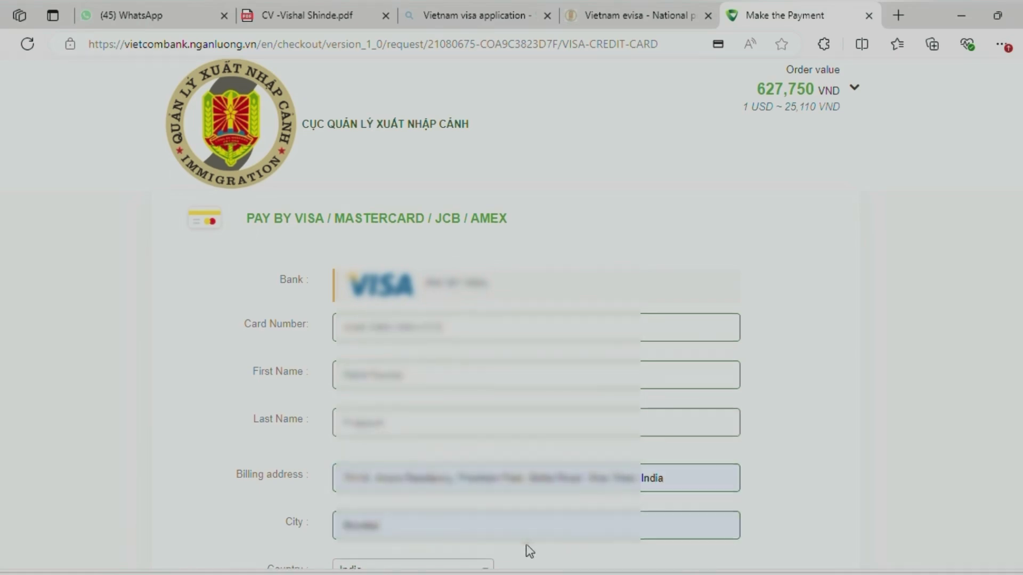
scroll(527, 550, down, 4)
click(413, 338)
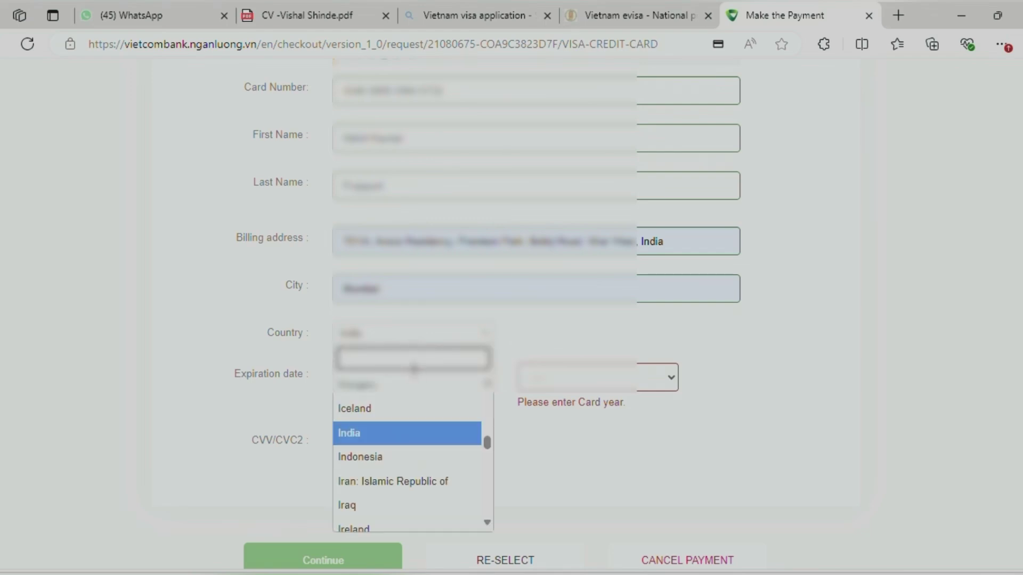
text(india)
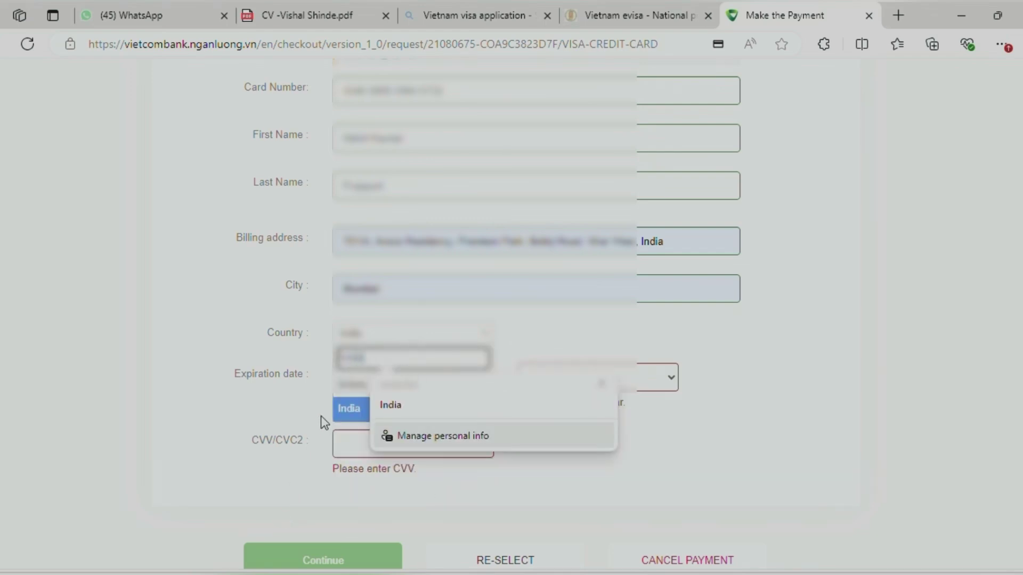
click(339, 410)
Set the card's expiry month and year, enter the CVV, and submit the card details
click(373, 382)
click(398, 352)
click(551, 379)
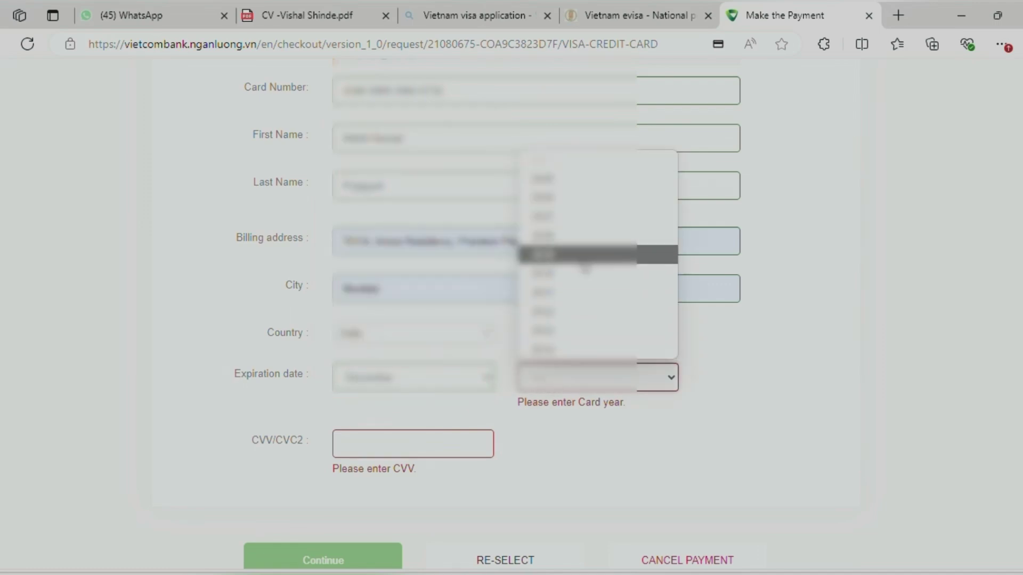
click(580, 296)
click(384, 428)
text(••)
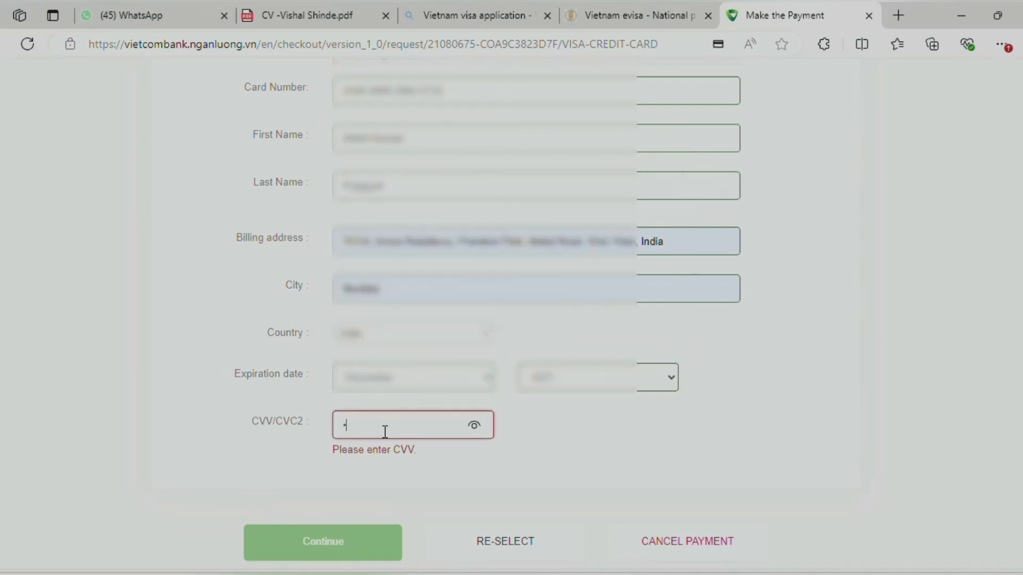
text(•)
key(Return)
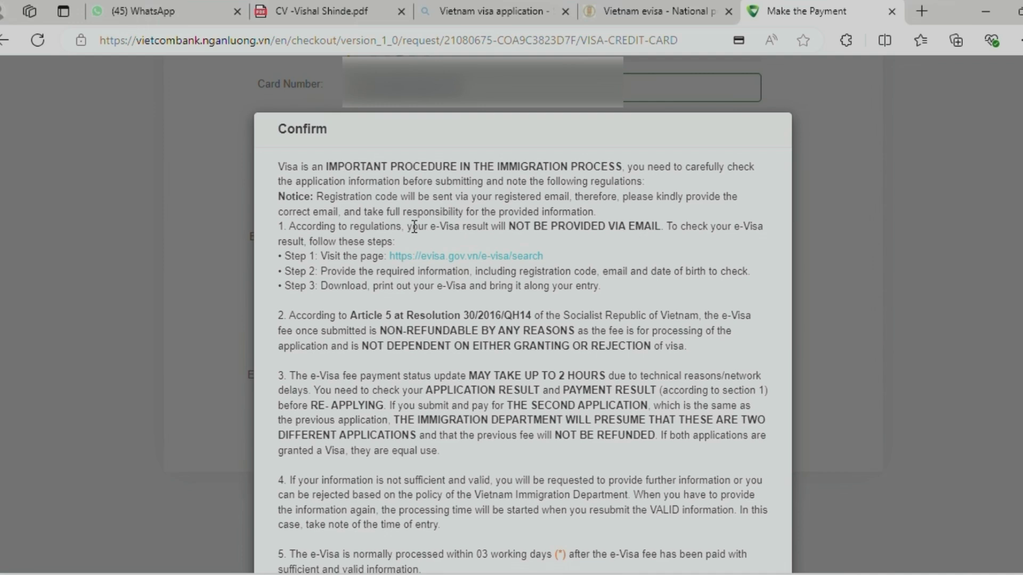
Read the e-Visa regulations notice, agree to it, and continue with the card payment
drag(408, 226, 664, 232)
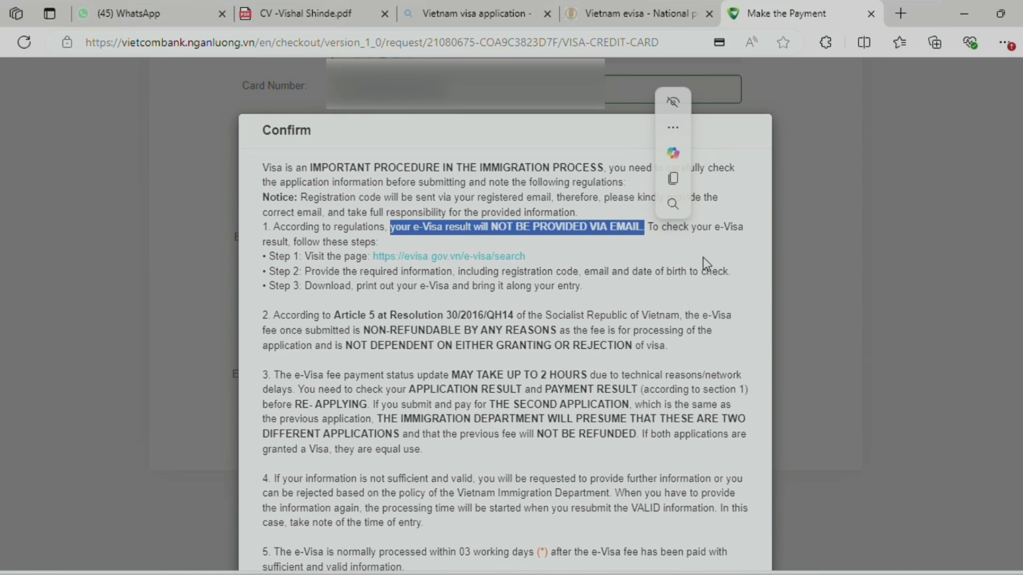
scroll(672, 368, down, 5)
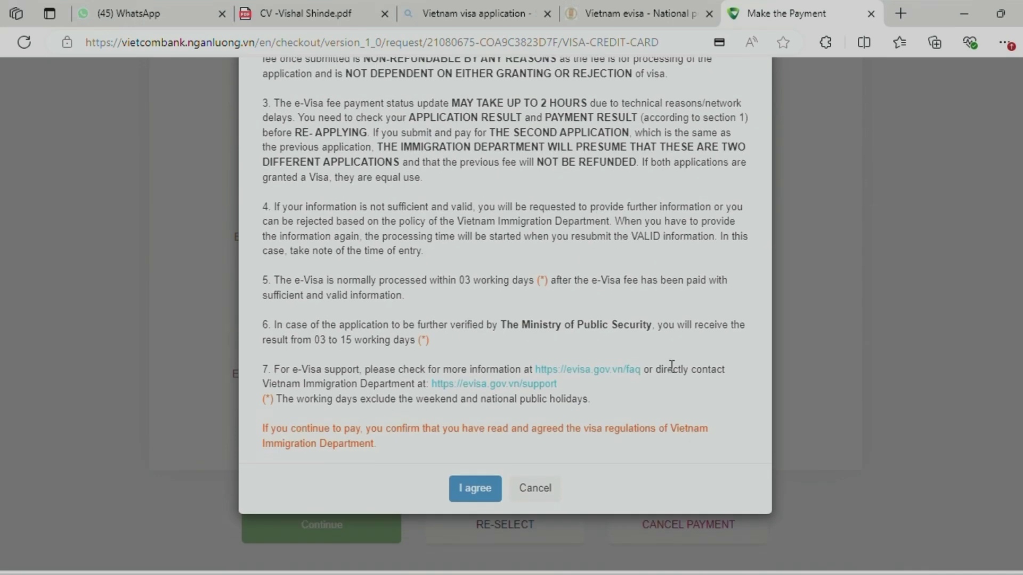
click(461, 493)
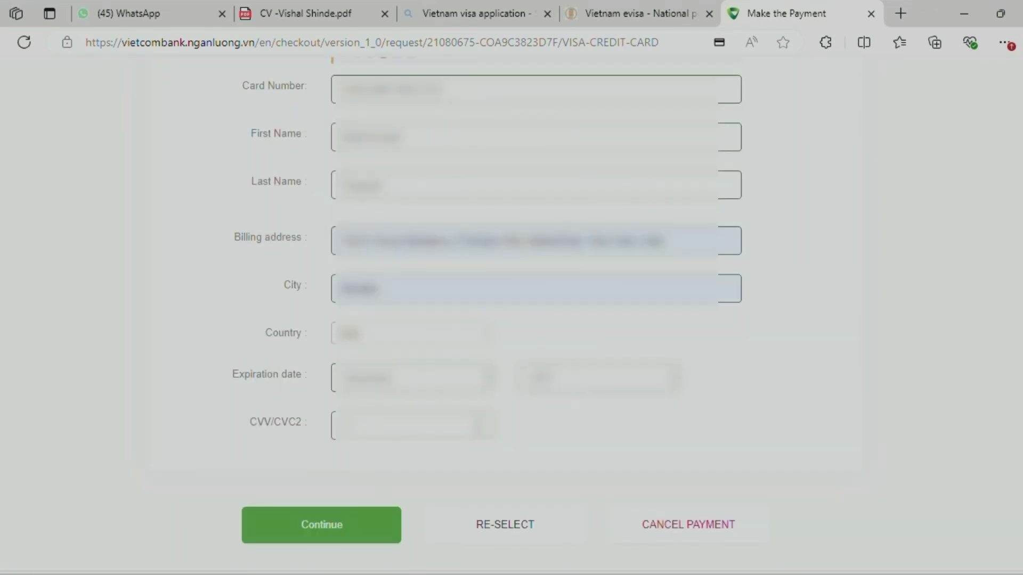
click(303, 530)
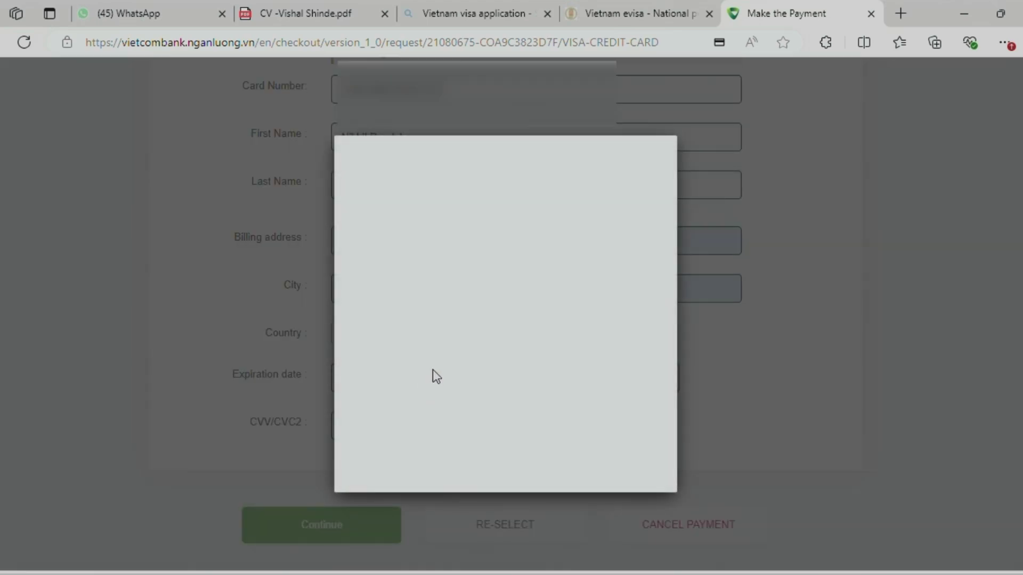
Enter the one-time code from the phone and confirm the 652,141 VND payment
scroll(479, 320, down, 2)
click(518, 306)
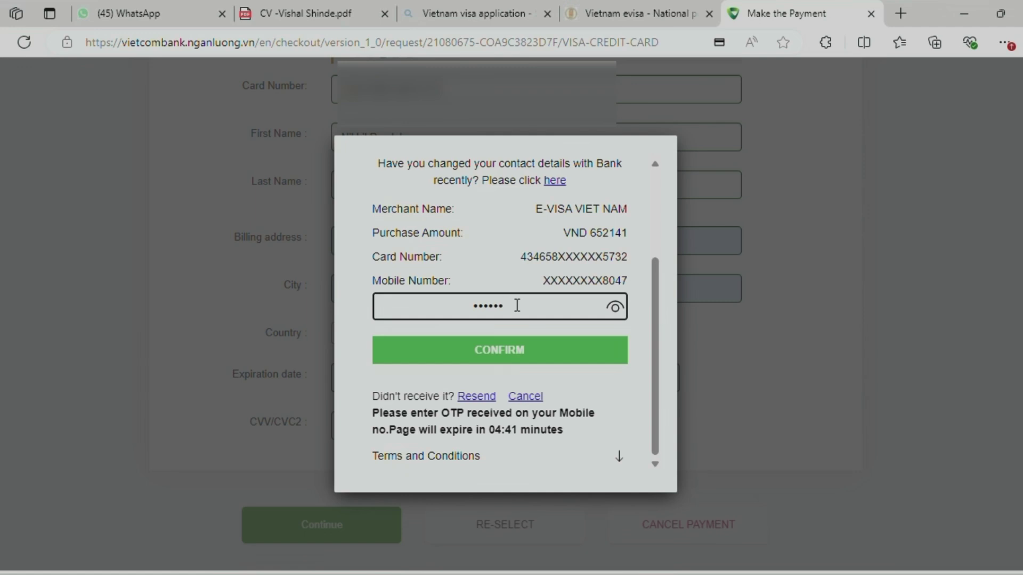
click(499, 352)
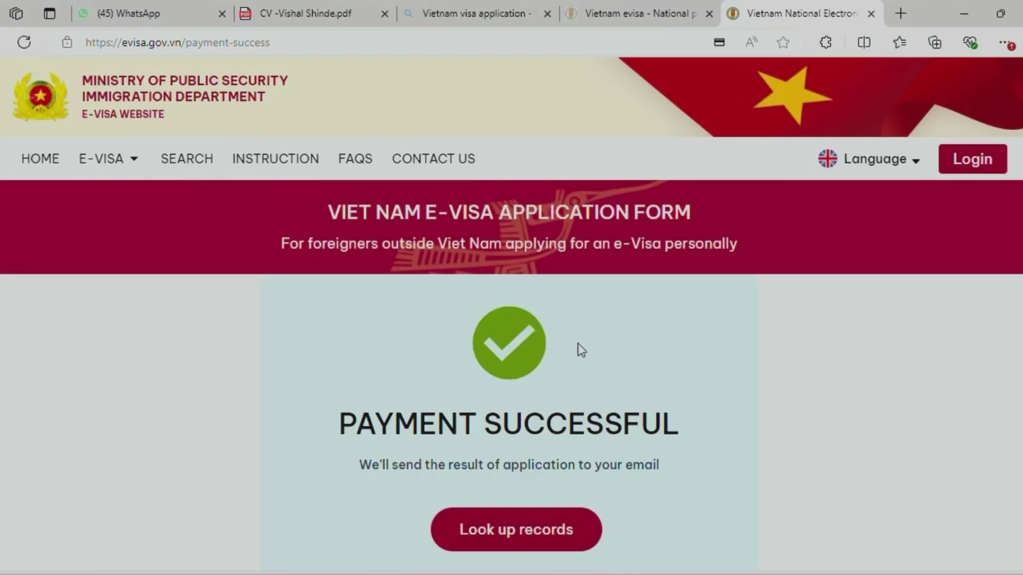
Scroll down to read the PAYMENT SUCCESSFUL confirmation page
scroll(623, 367, down, 1)
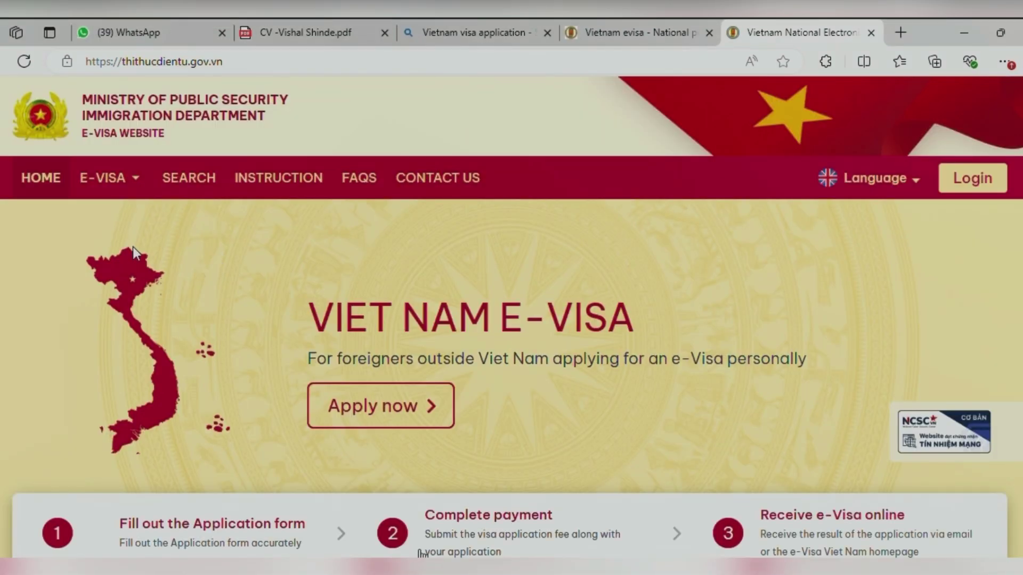
Open the e-Visa application form for foreigners and upload the portrait photo
mouse_move(107, 187)
click(178, 224)
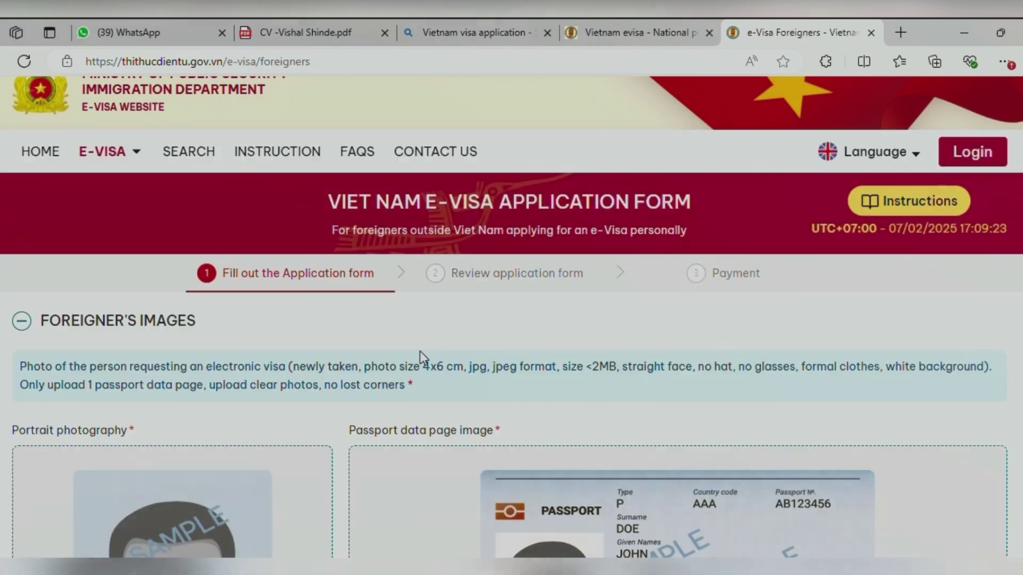
scroll(420, 351, down, 5)
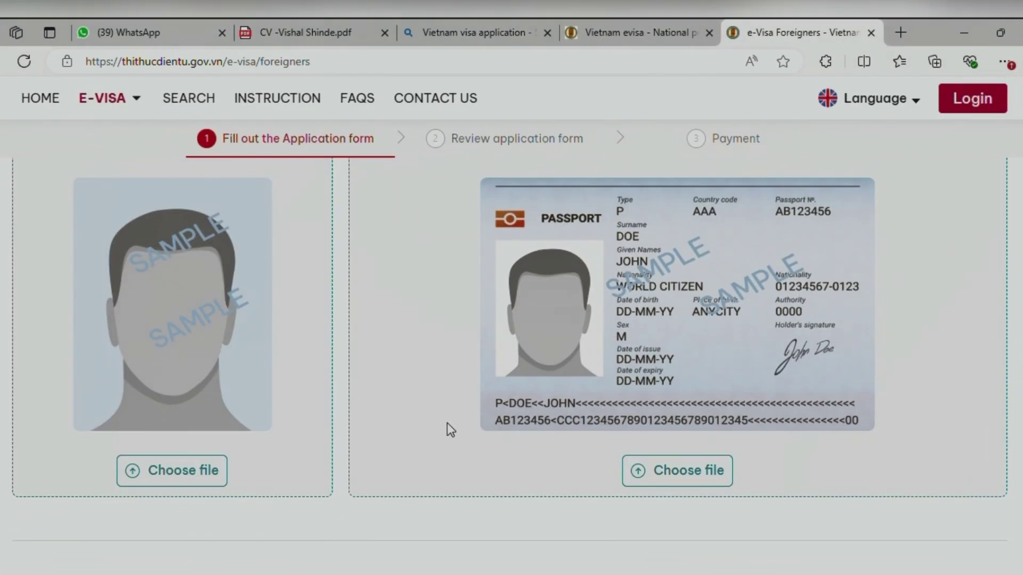
click(153, 473)
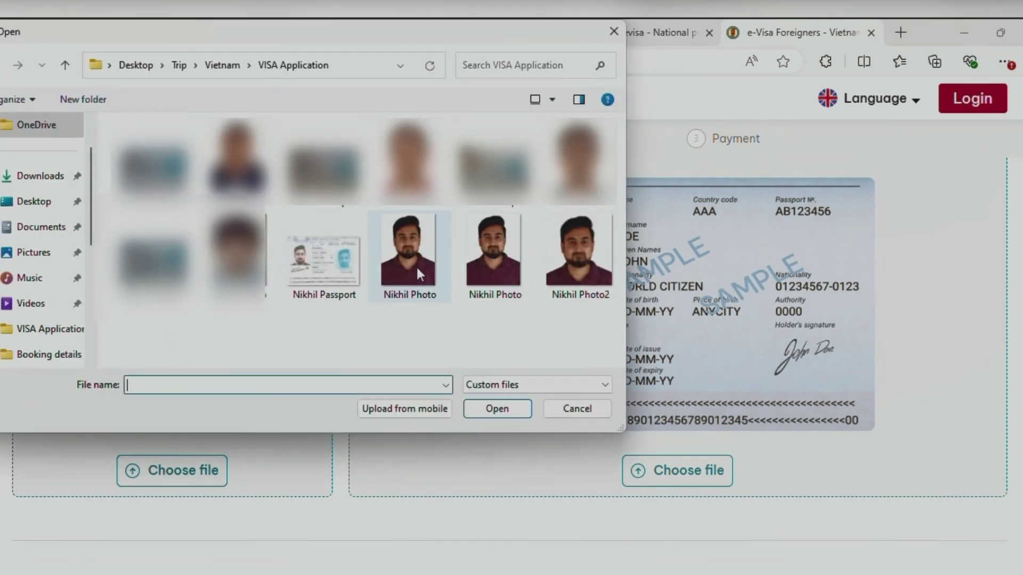
click(577, 259)
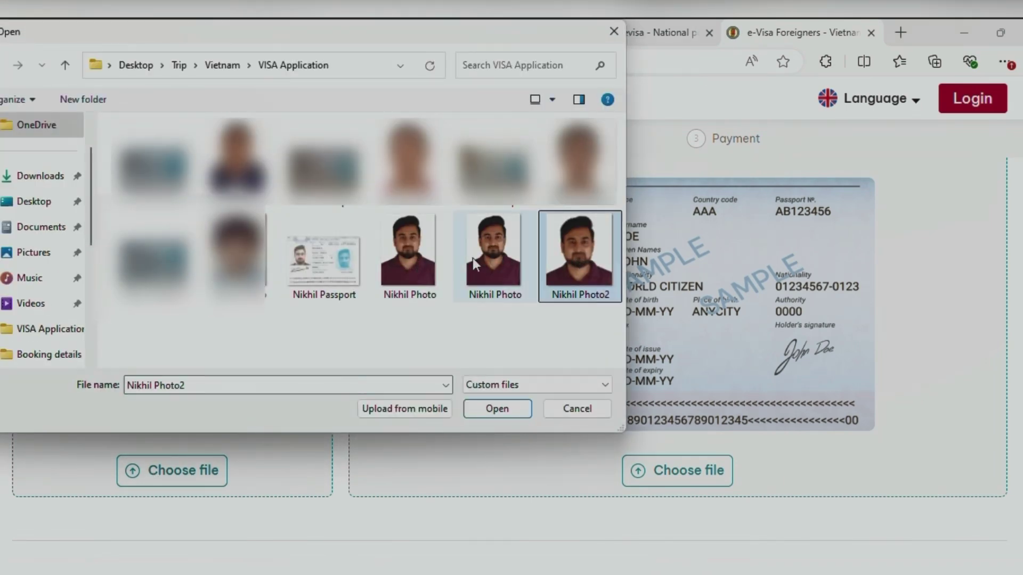
click(396, 256)
click(489, 408)
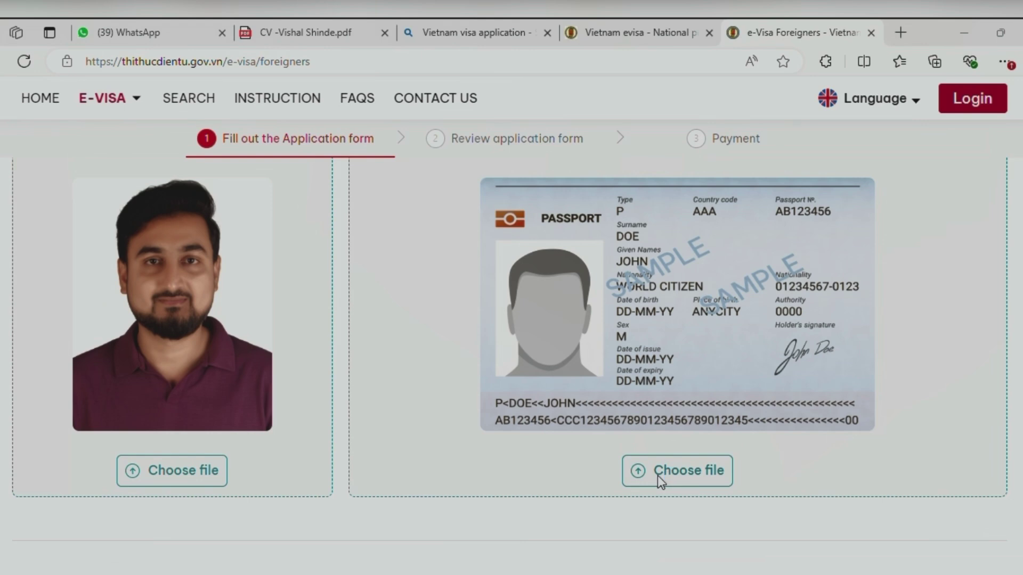
Upload the passport data page scan beside the portrait
click(659, 476)
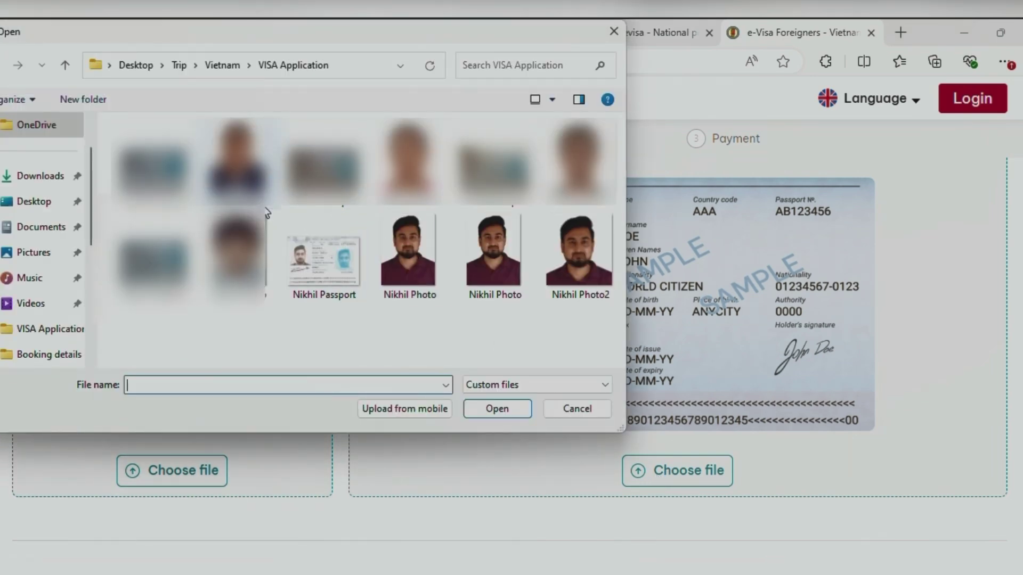
click(327, 264)
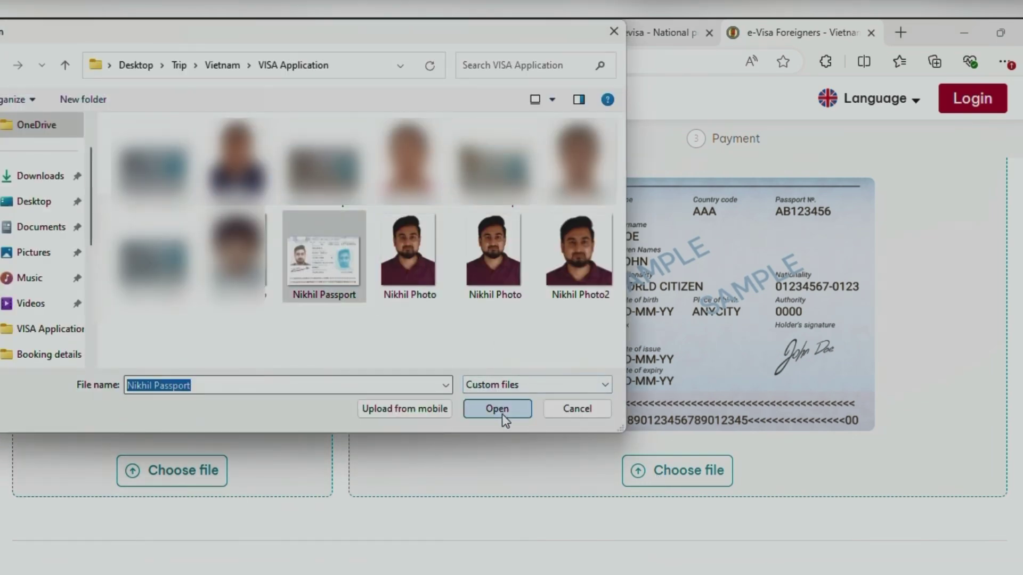
click(502, 414)
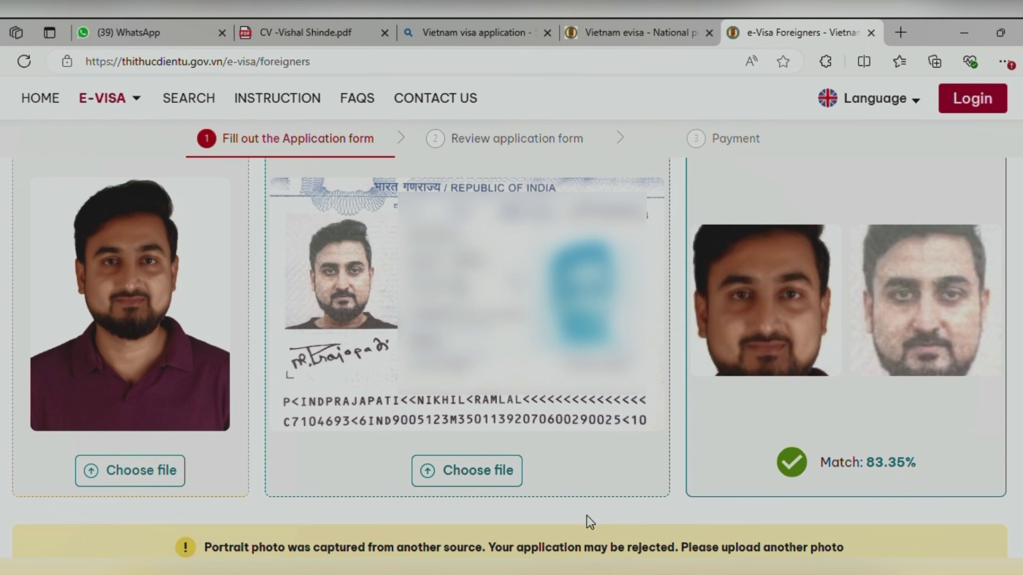
Scroll down through the e-Visa application form
scroll(587, 516, down, 2)
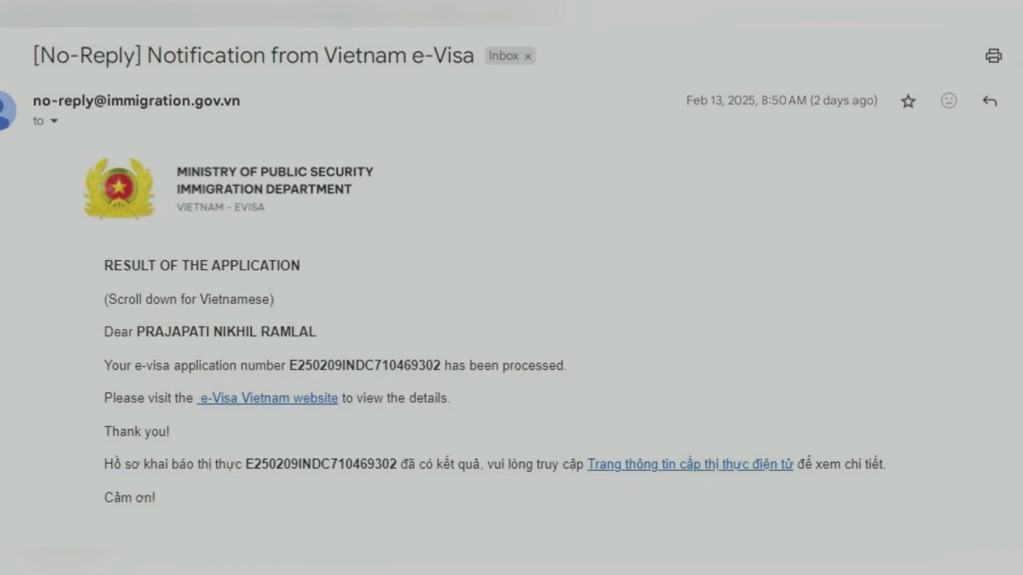
Highlight the line in the result email saying the application was processed
drag(503, 366, 566, 366)
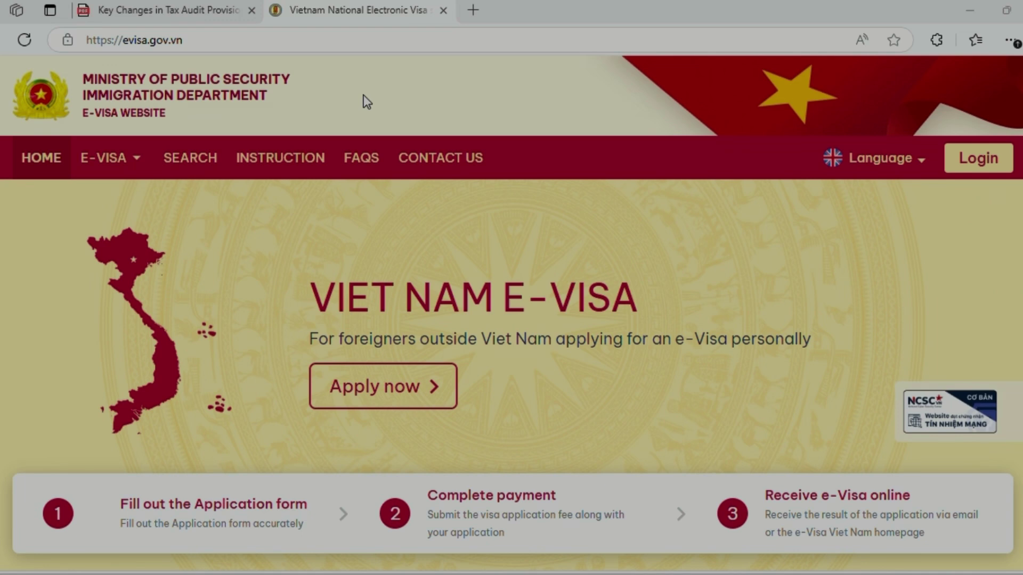
On the Check Application Status page, paste the application number and autofill the saved email
click(184, 173)
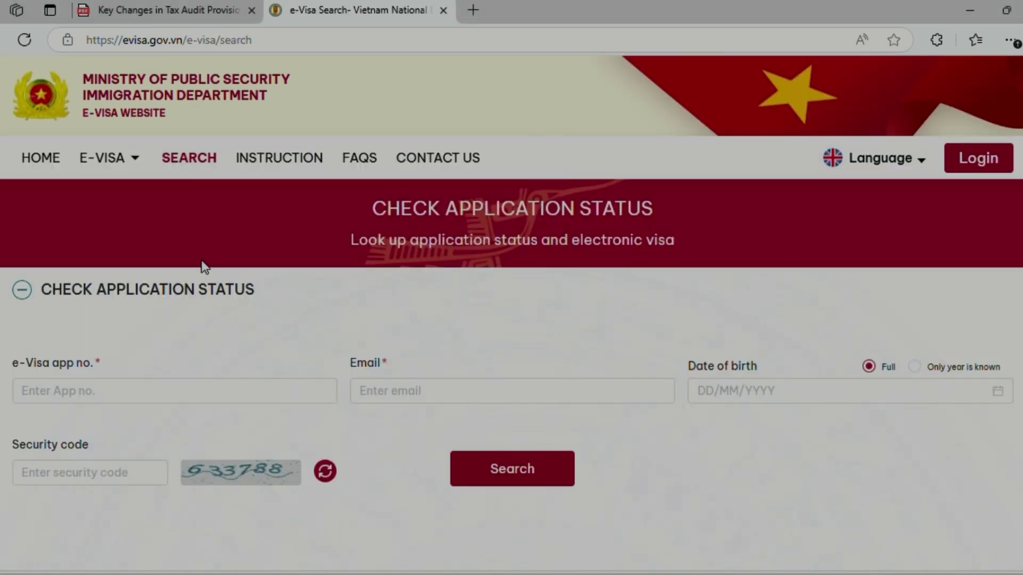
scroll(218, 269, down, 2)
click(113, 307)
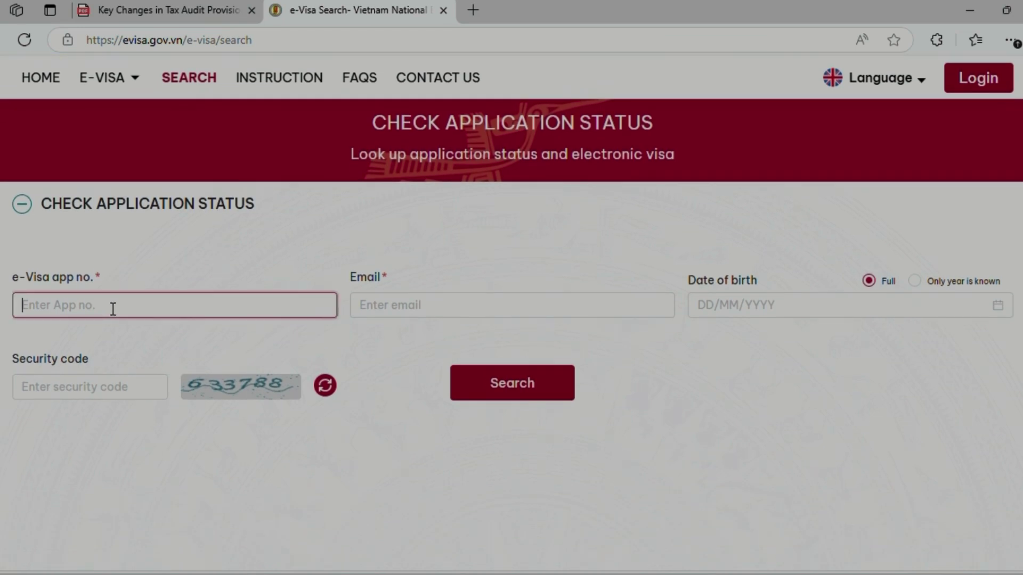
key(Tab)
text(c)
key(Tab)
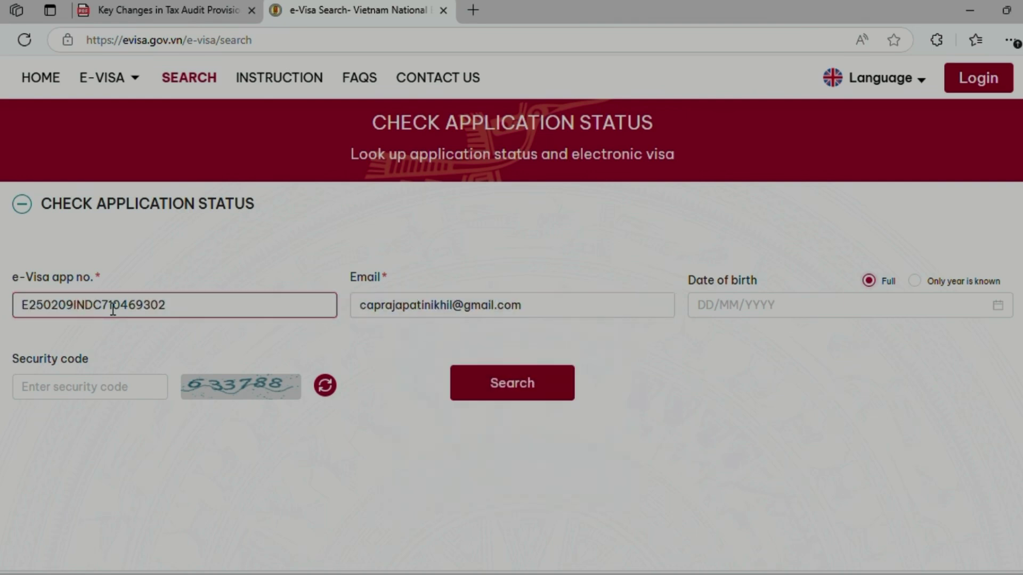
Pick the date of birth in the calendar, enter the security code, and search
click(998, 305)
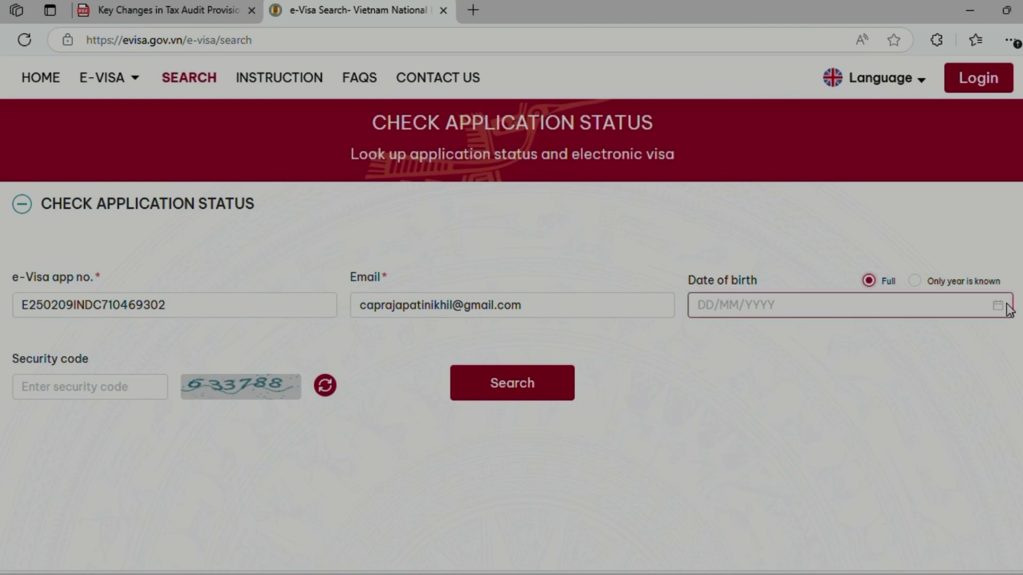
click(799, 337)
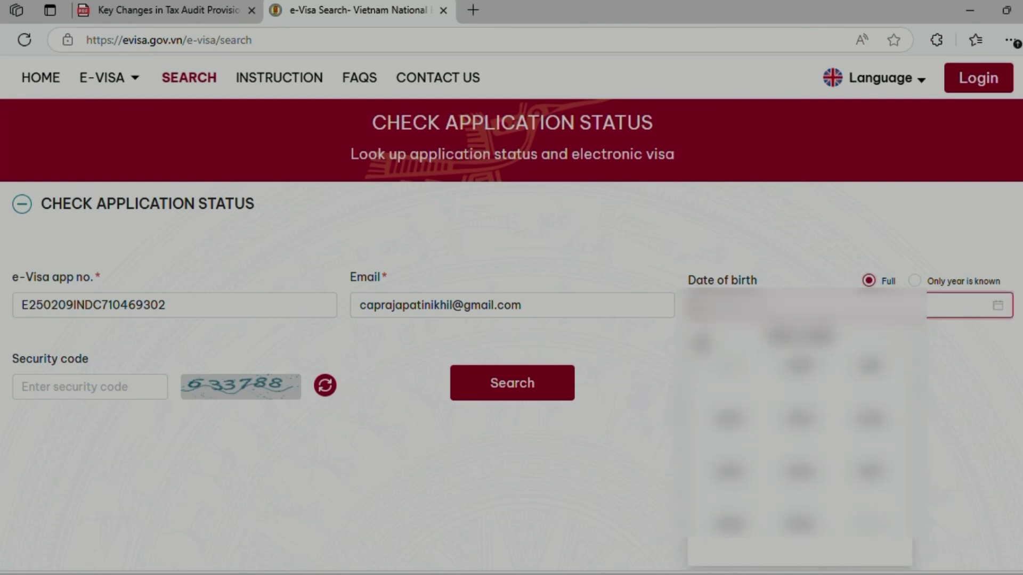
click(812, 370)
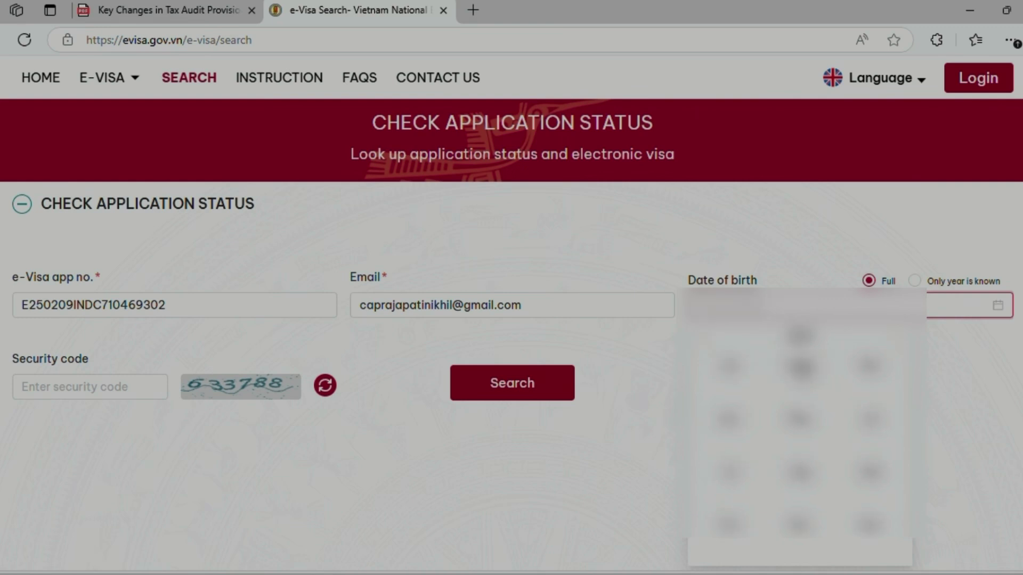
click(799, 420)
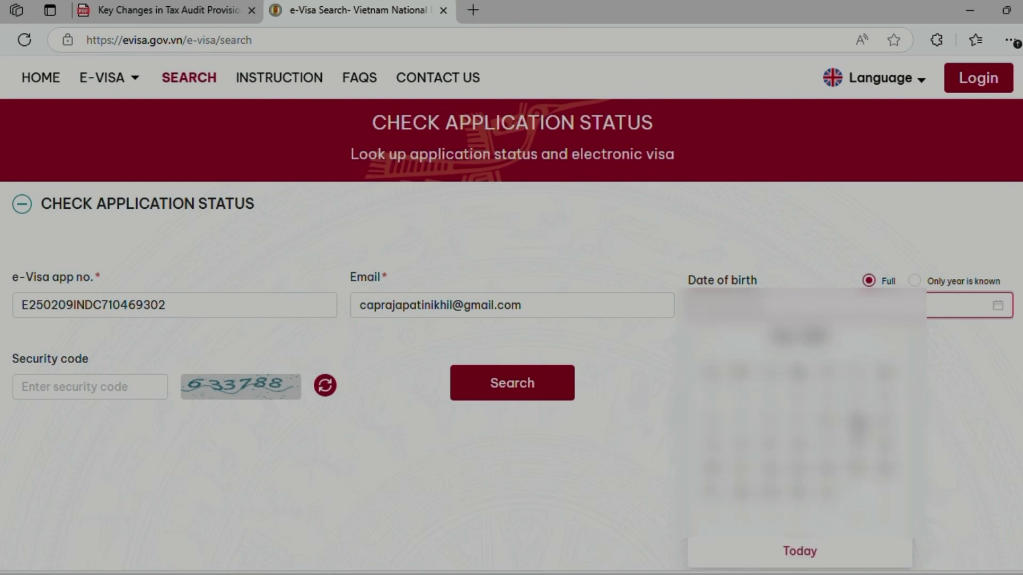
click(841, 415)
click(67, 379)
text(6)
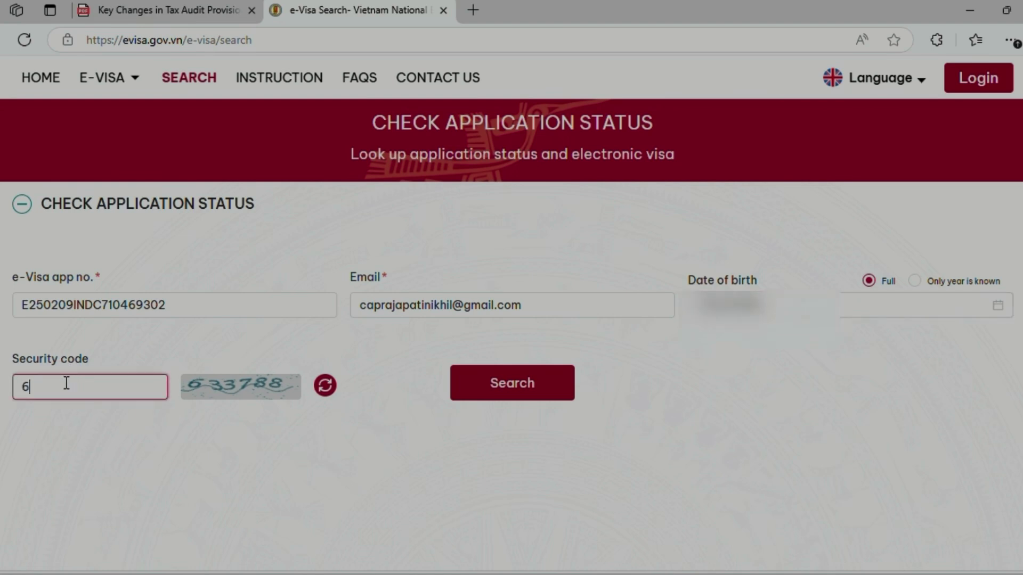
text(33788)
click(526, 397)
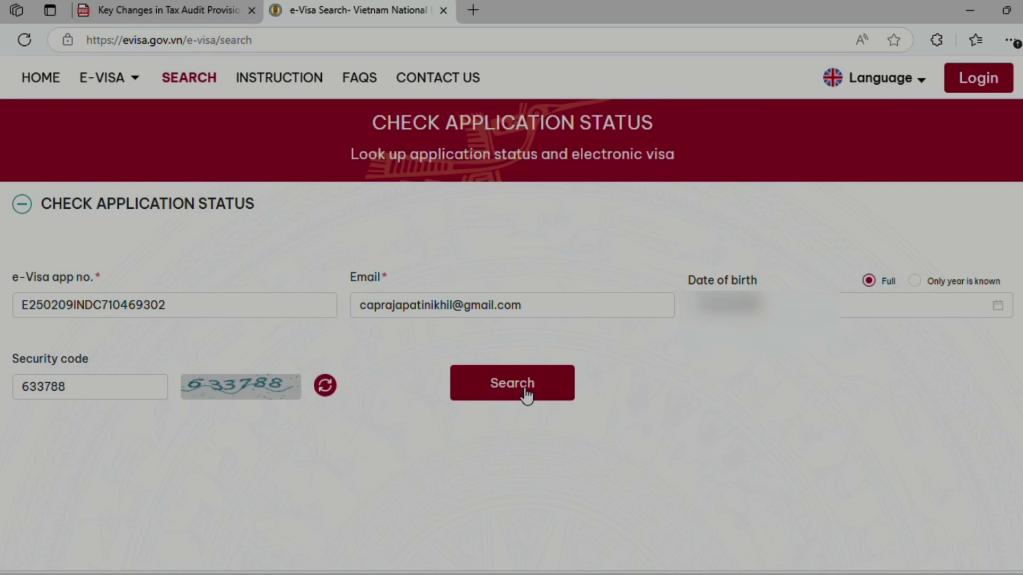
Check the Acceptance status, then download and open the electronic visa PDF
scroll(608, 408, down, 2)
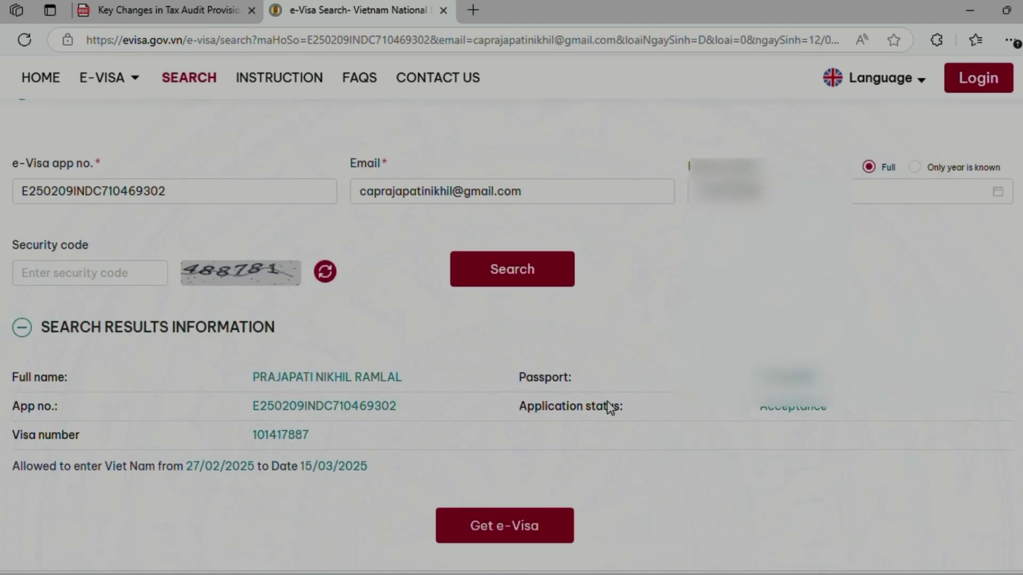
scroll(610, 408, down, 1)
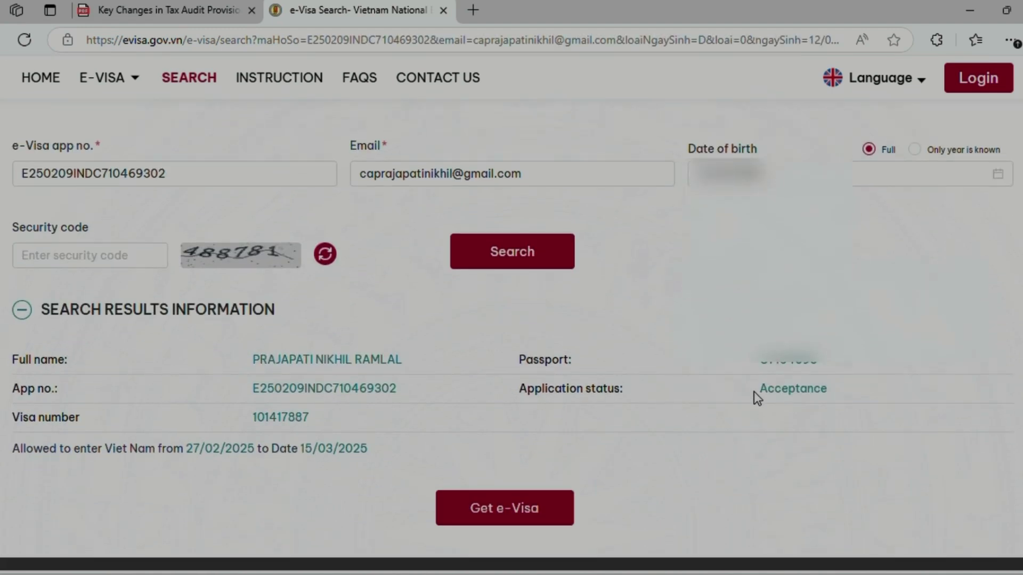
drag(755, 392, 845, 402)
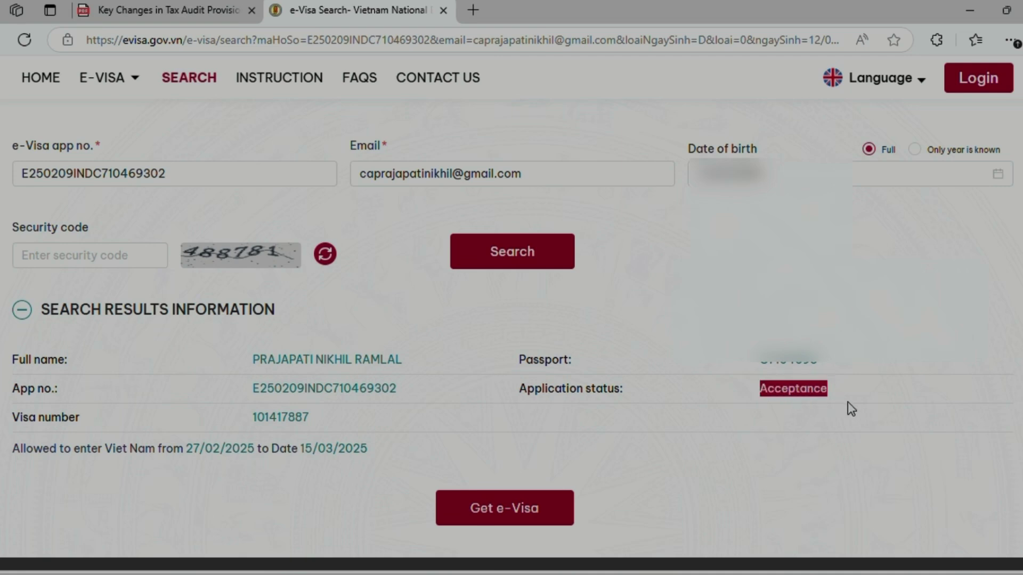
click(617, 424)
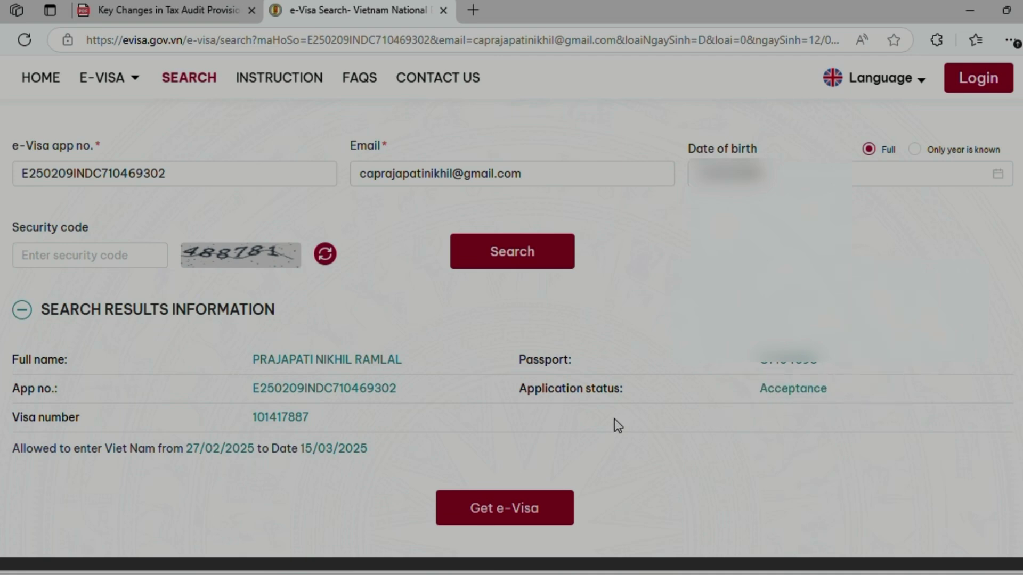
click(501, 512)
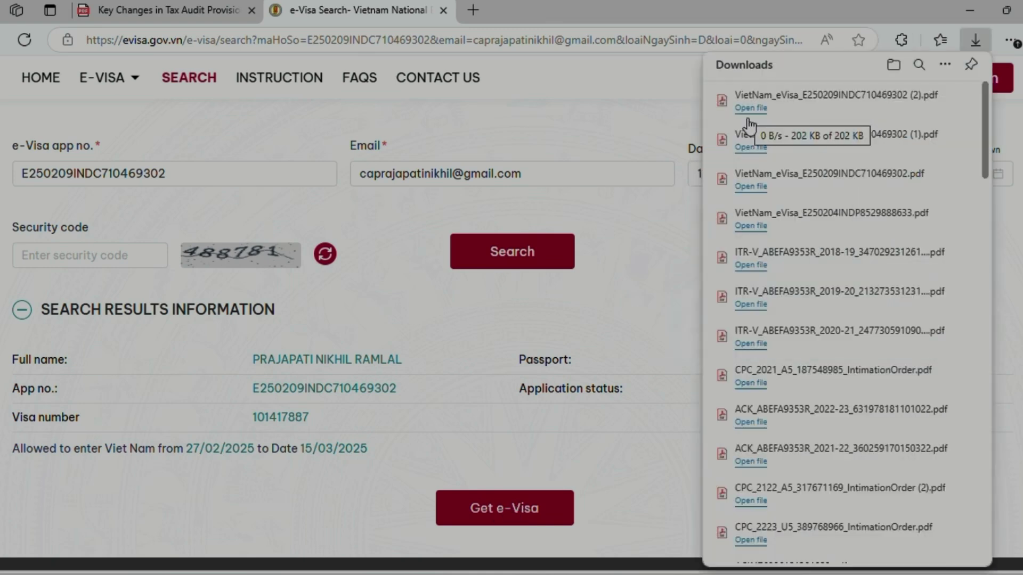
click(750, 108)
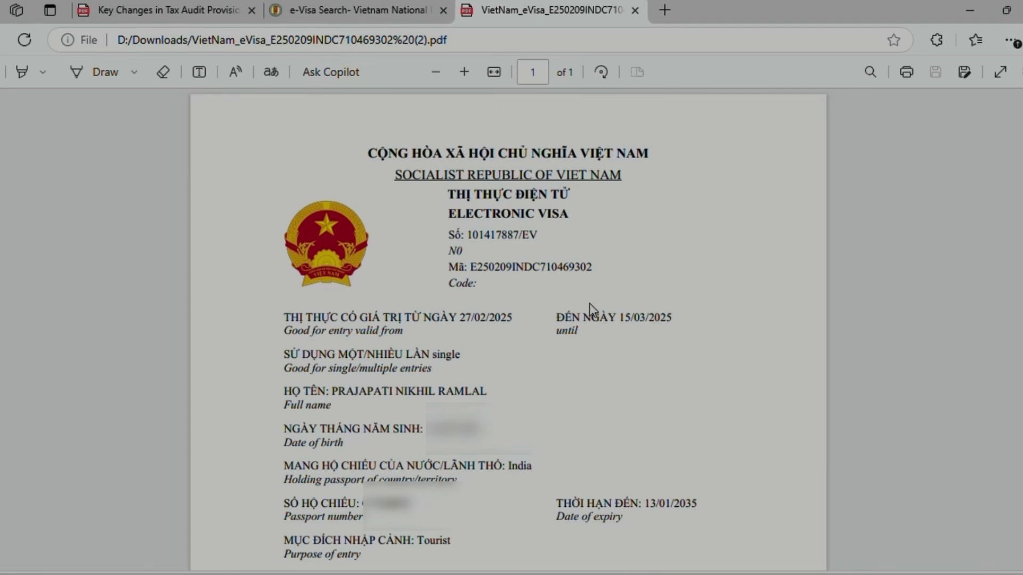
drag(448, 319, 525, 318)
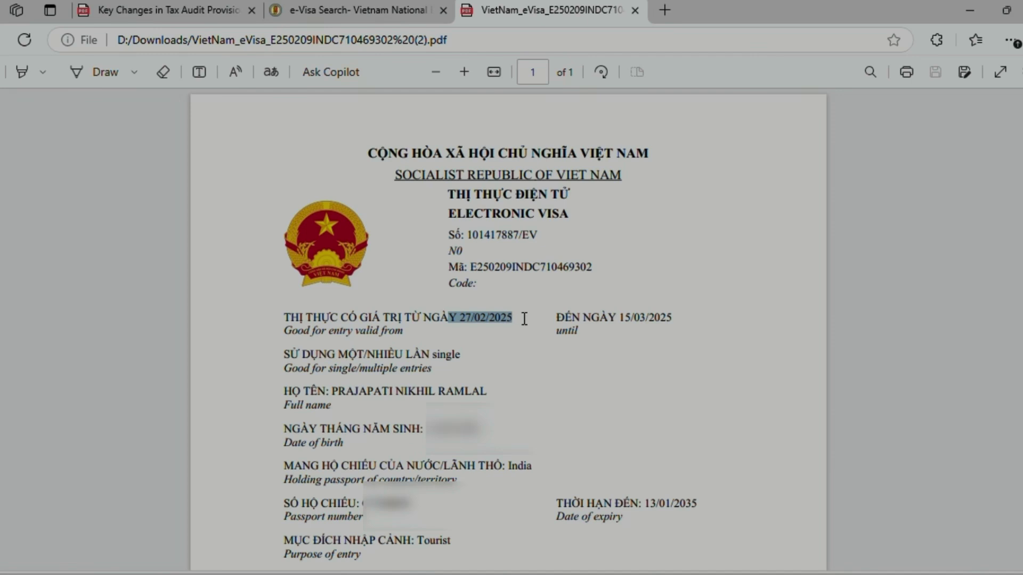
double_click(623, 316)
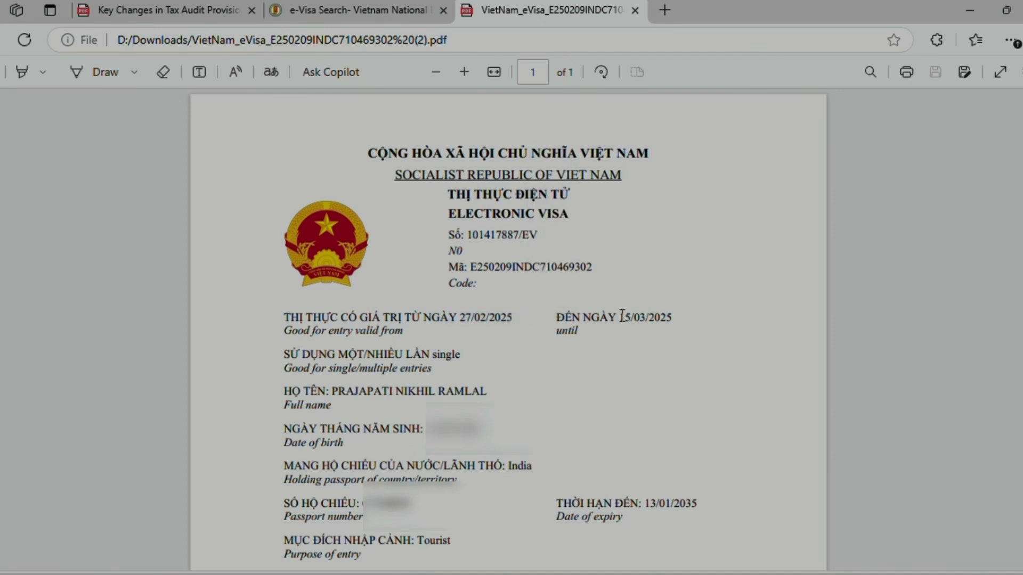
double_click(437, 354)
double_click(362, 391)
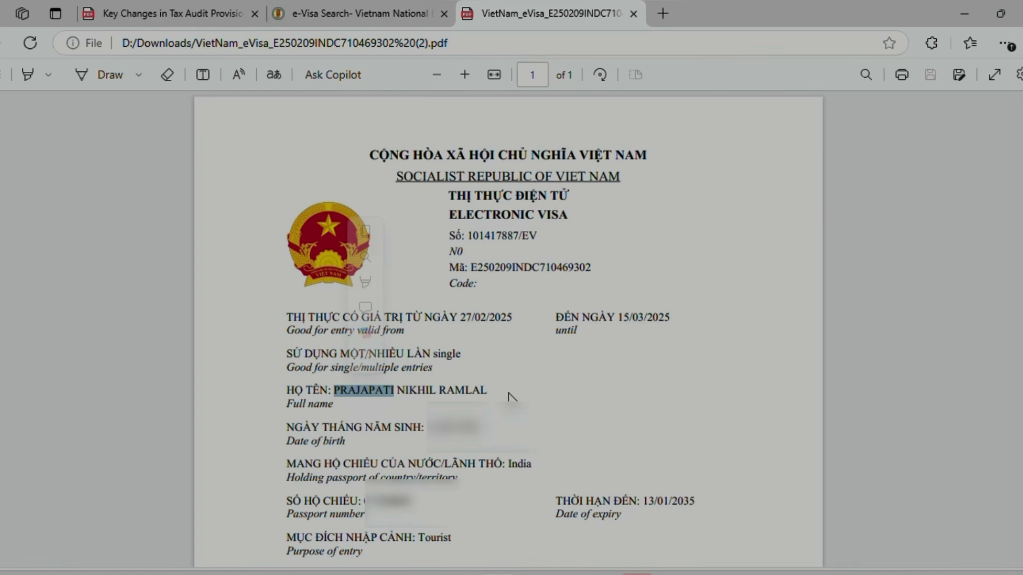
scroll(508, 395, down, 3)
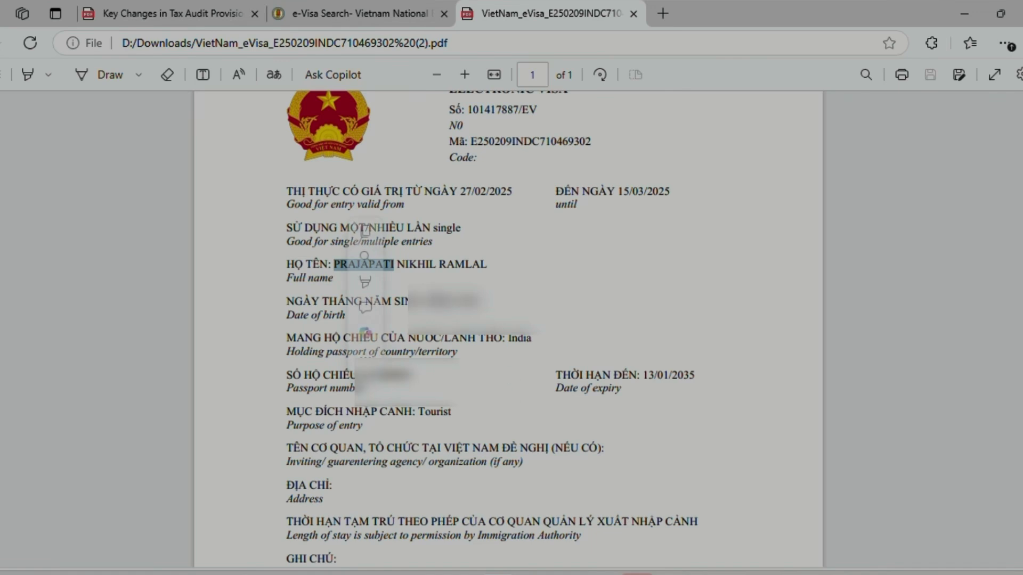
click(508, 394)
drag(429, 302, 482, 303)
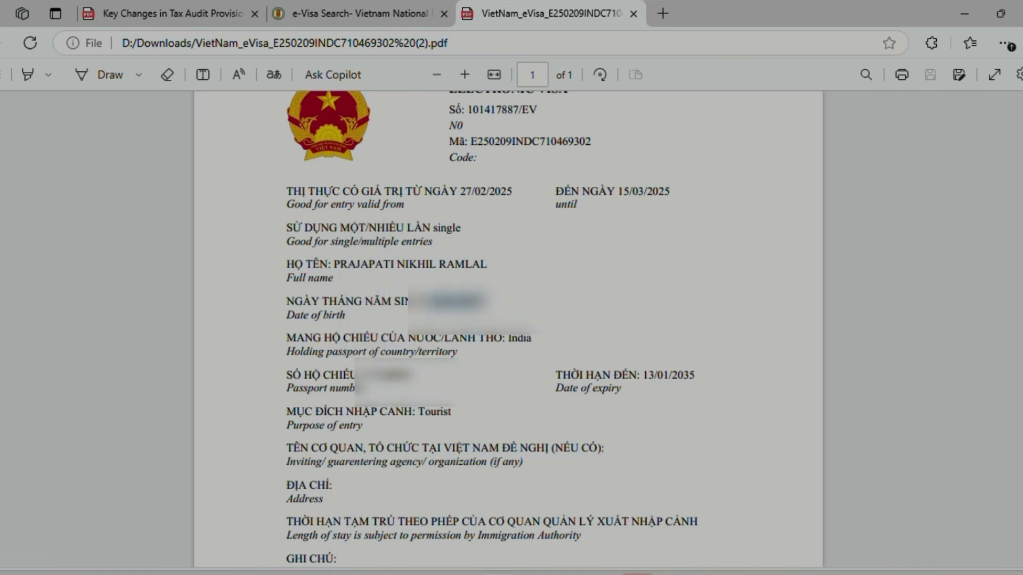
click(509, 342)
drag(508, 339, 532, 339)
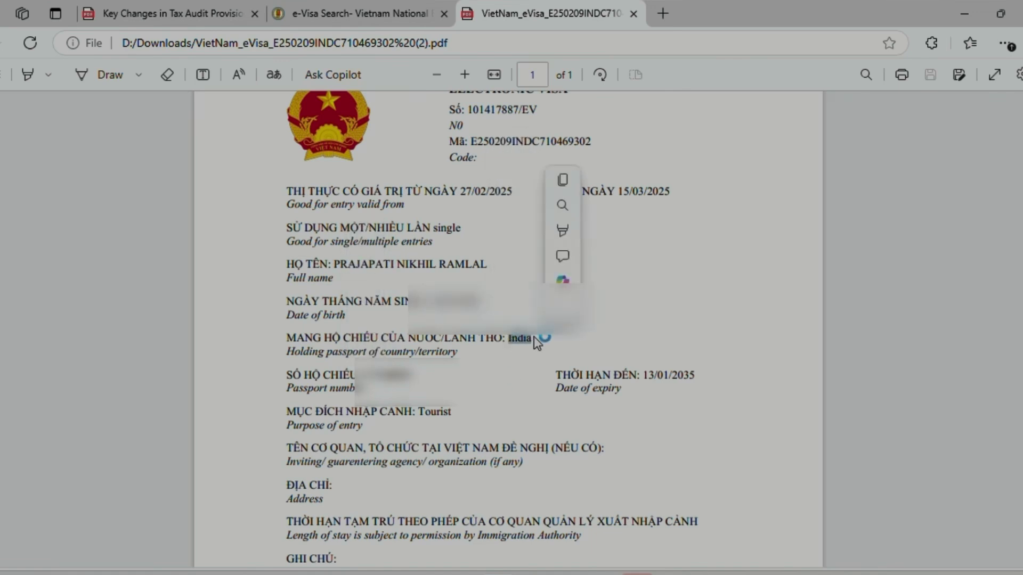
drag(357, 375, 420, 375)
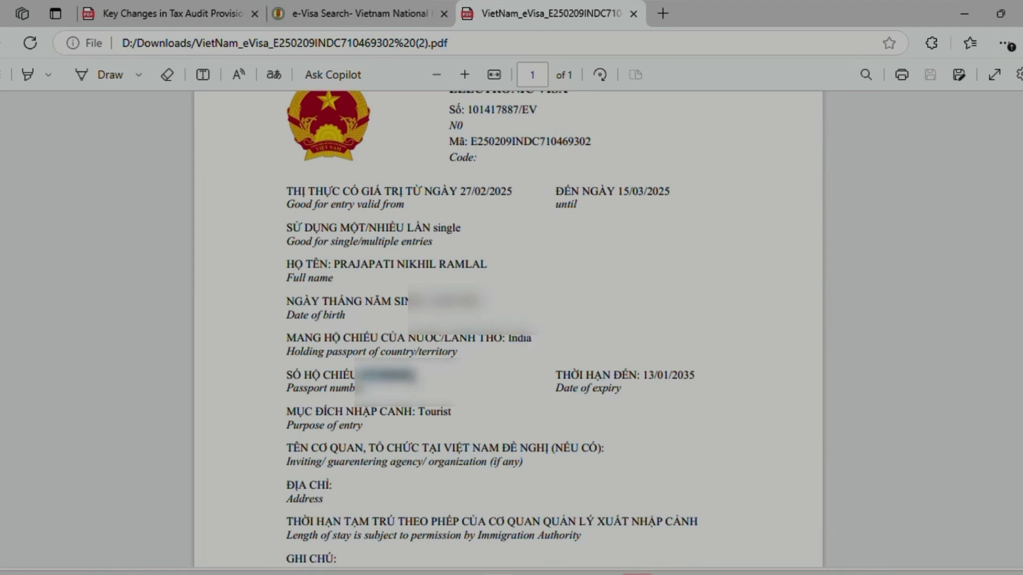
click(649, 377)
drag(648, 377, 699, 378)
drag(418, 413, 456, 413)
click(465, 413)
scroll(348, 322, down, 3)
drag(328, 324, 509, 327)
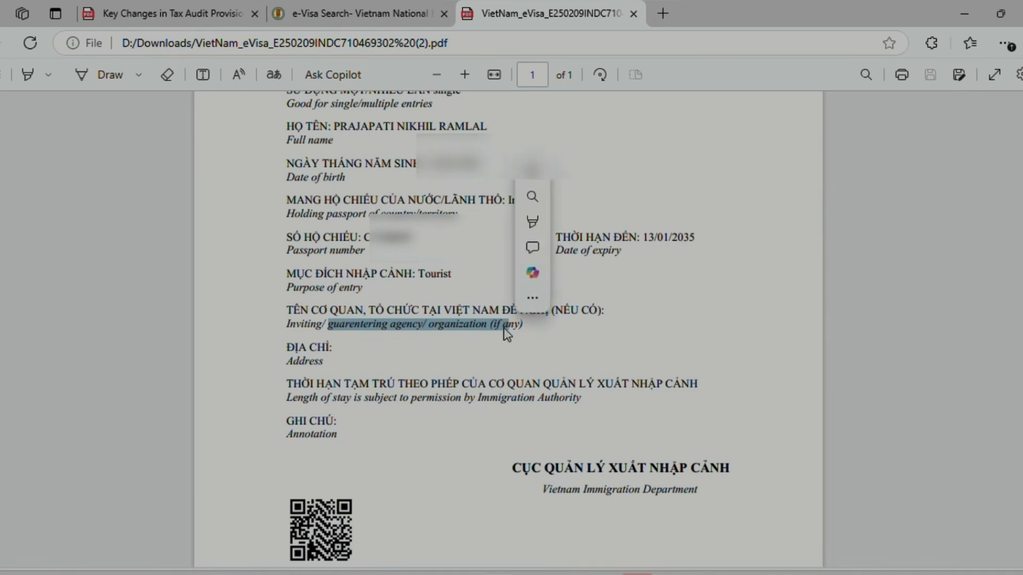
drag(285, 362, 323, 362)
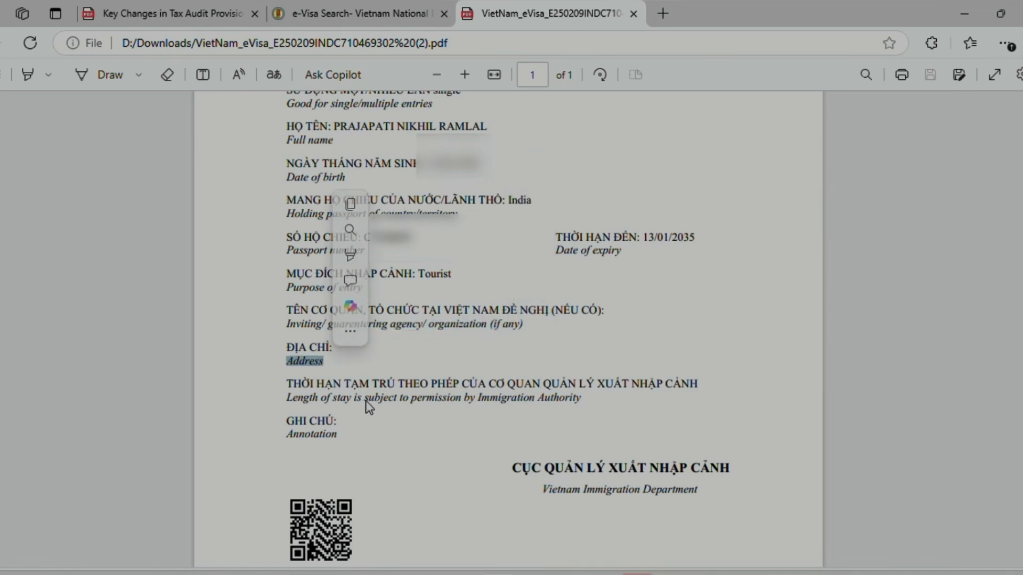
click(412, 406)
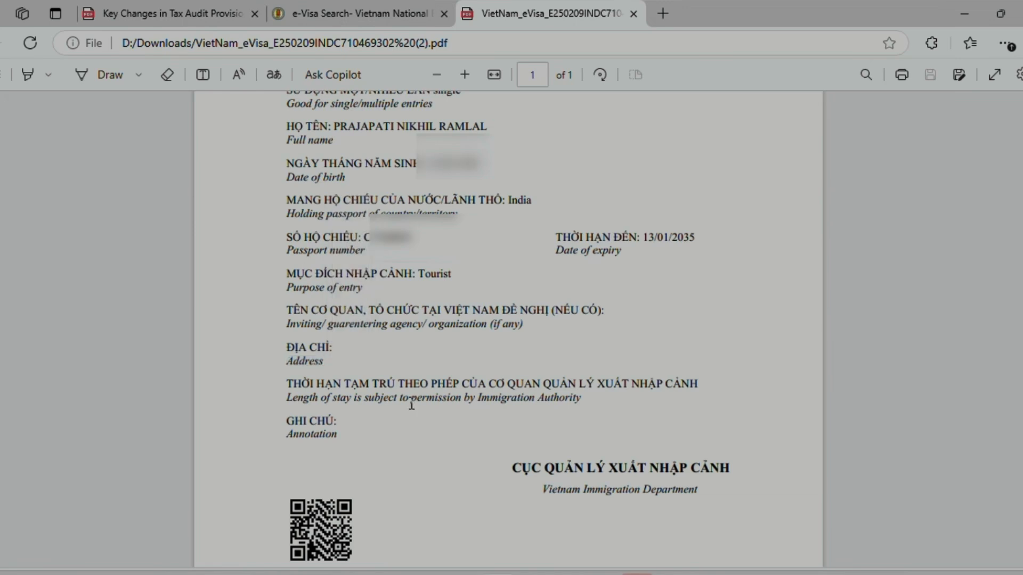
scroll(411, 406, down, 3)
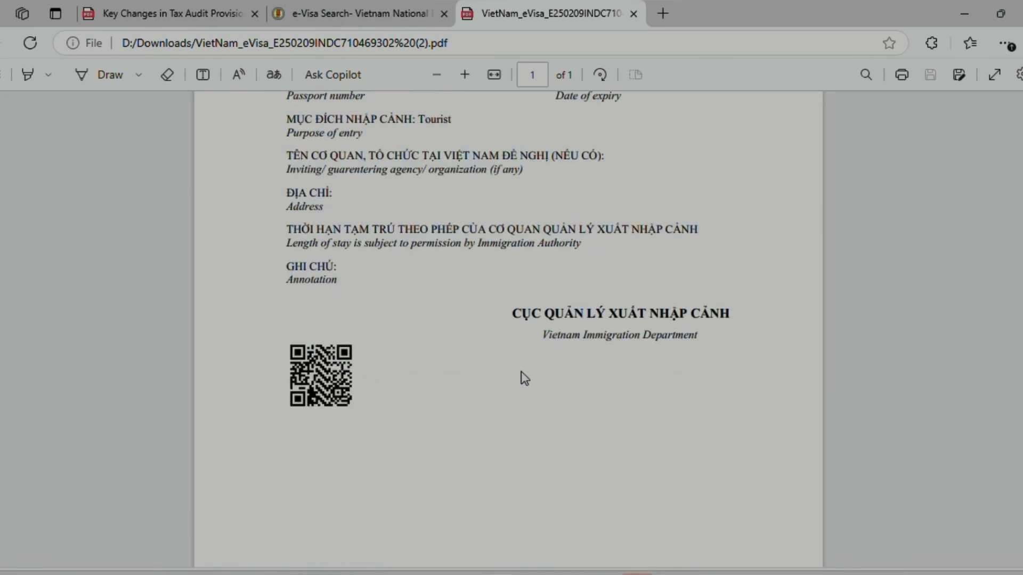
scroll(521, 372, up, 8)
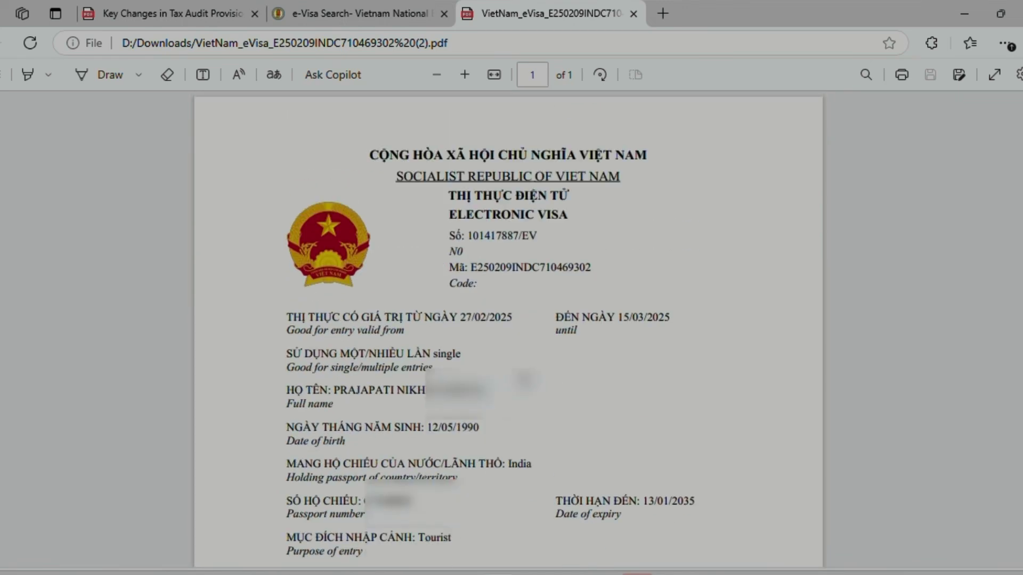